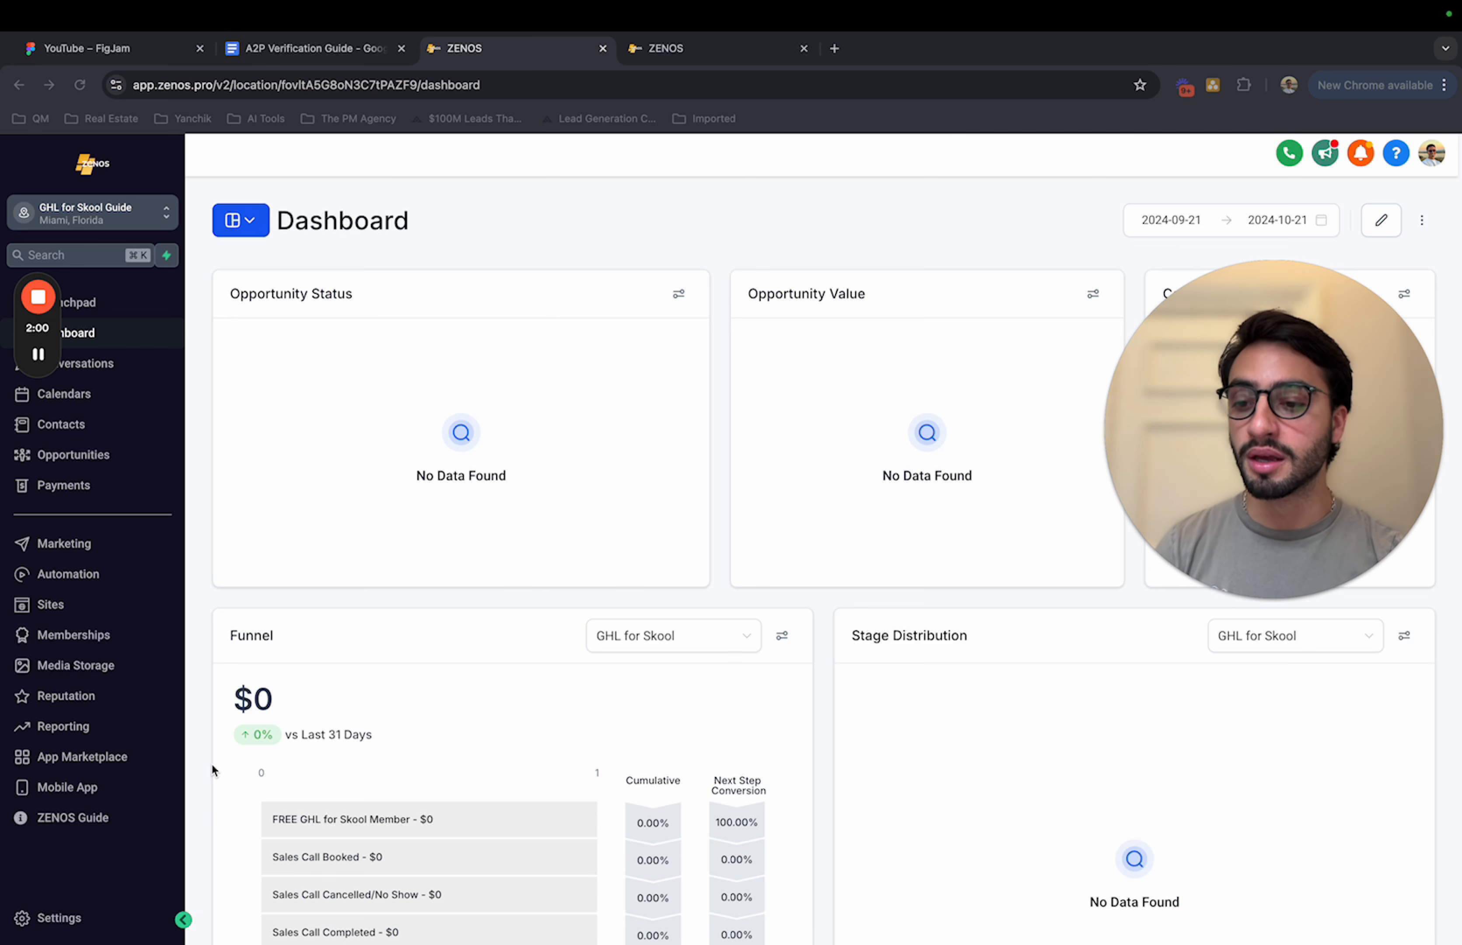
Step: Open the T&C funnel's page from the A2P Verification folder in the page editor
{"action": "left_click", "coordinate": [53, 604]}
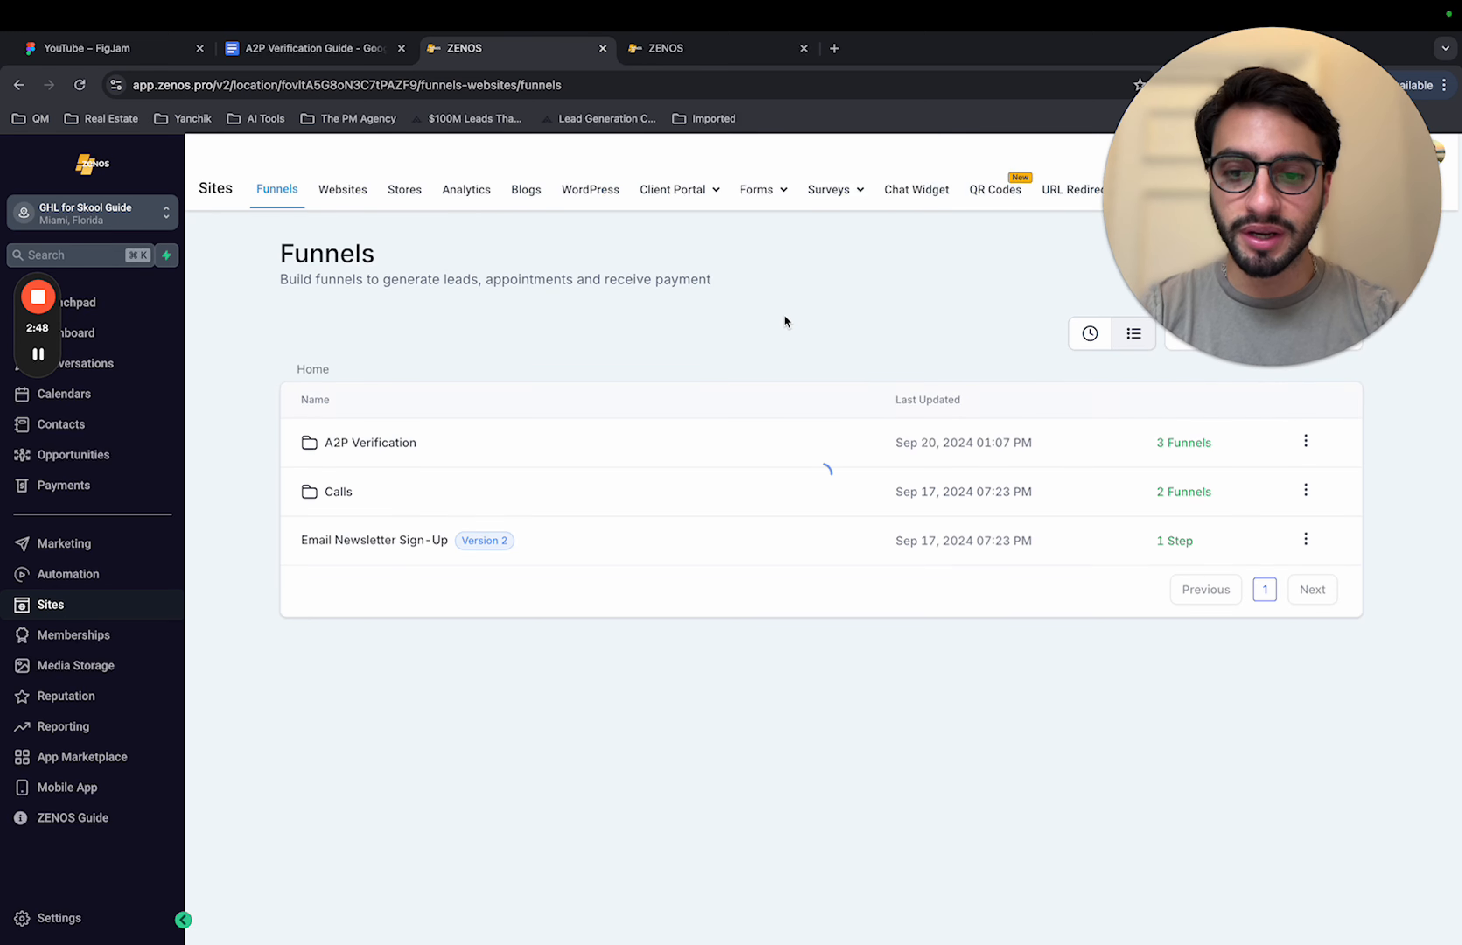
{"action": "left_click", "coordinate": [372, 448]}
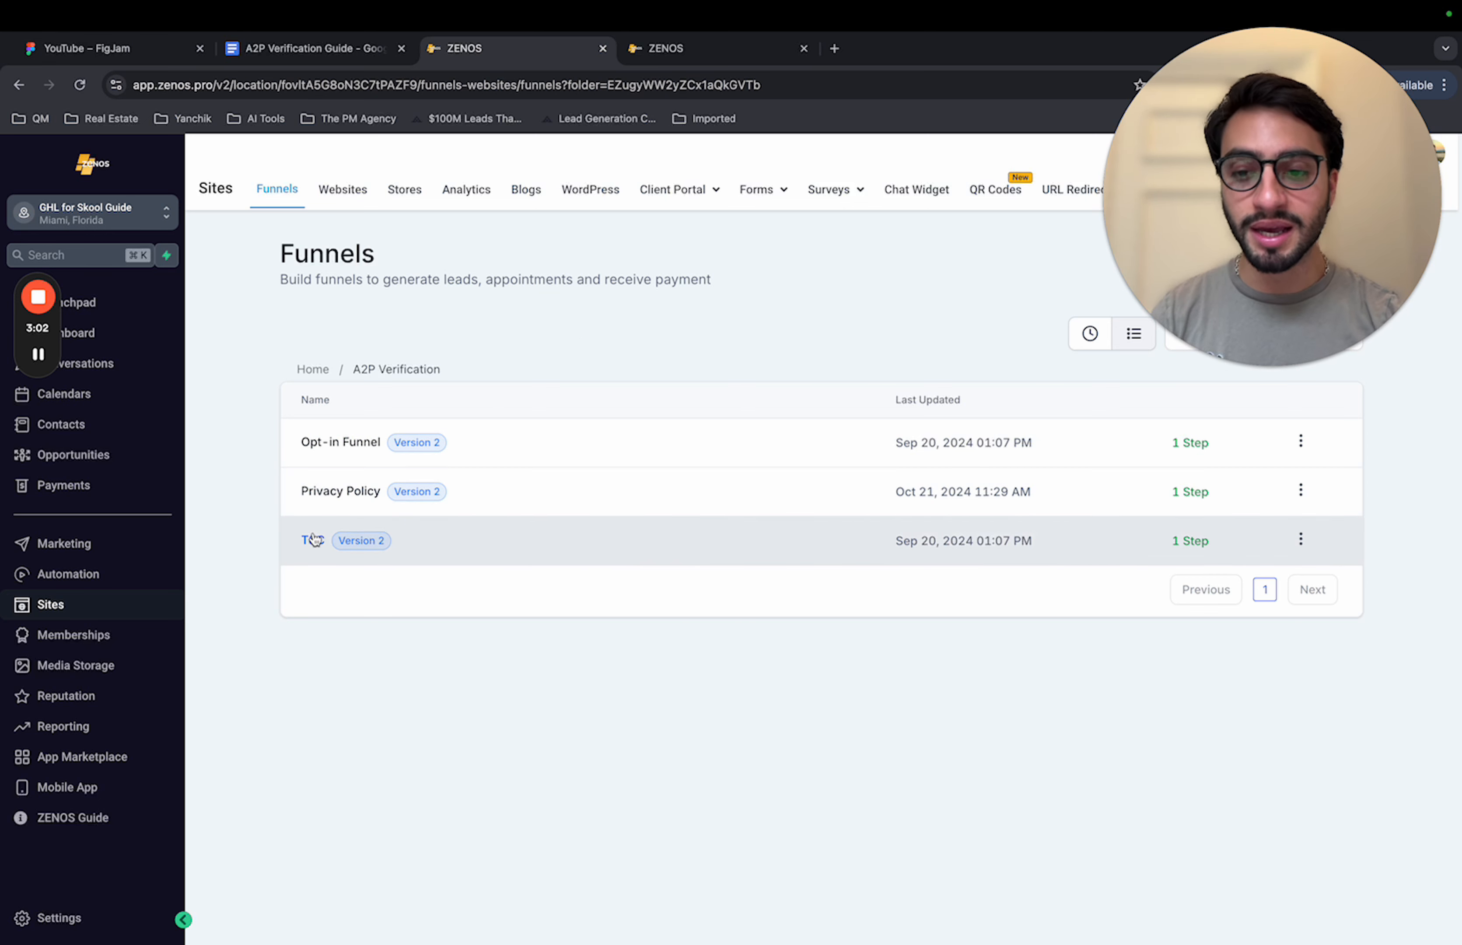
{"action": "left_click", "coordinate": [313, 539]}
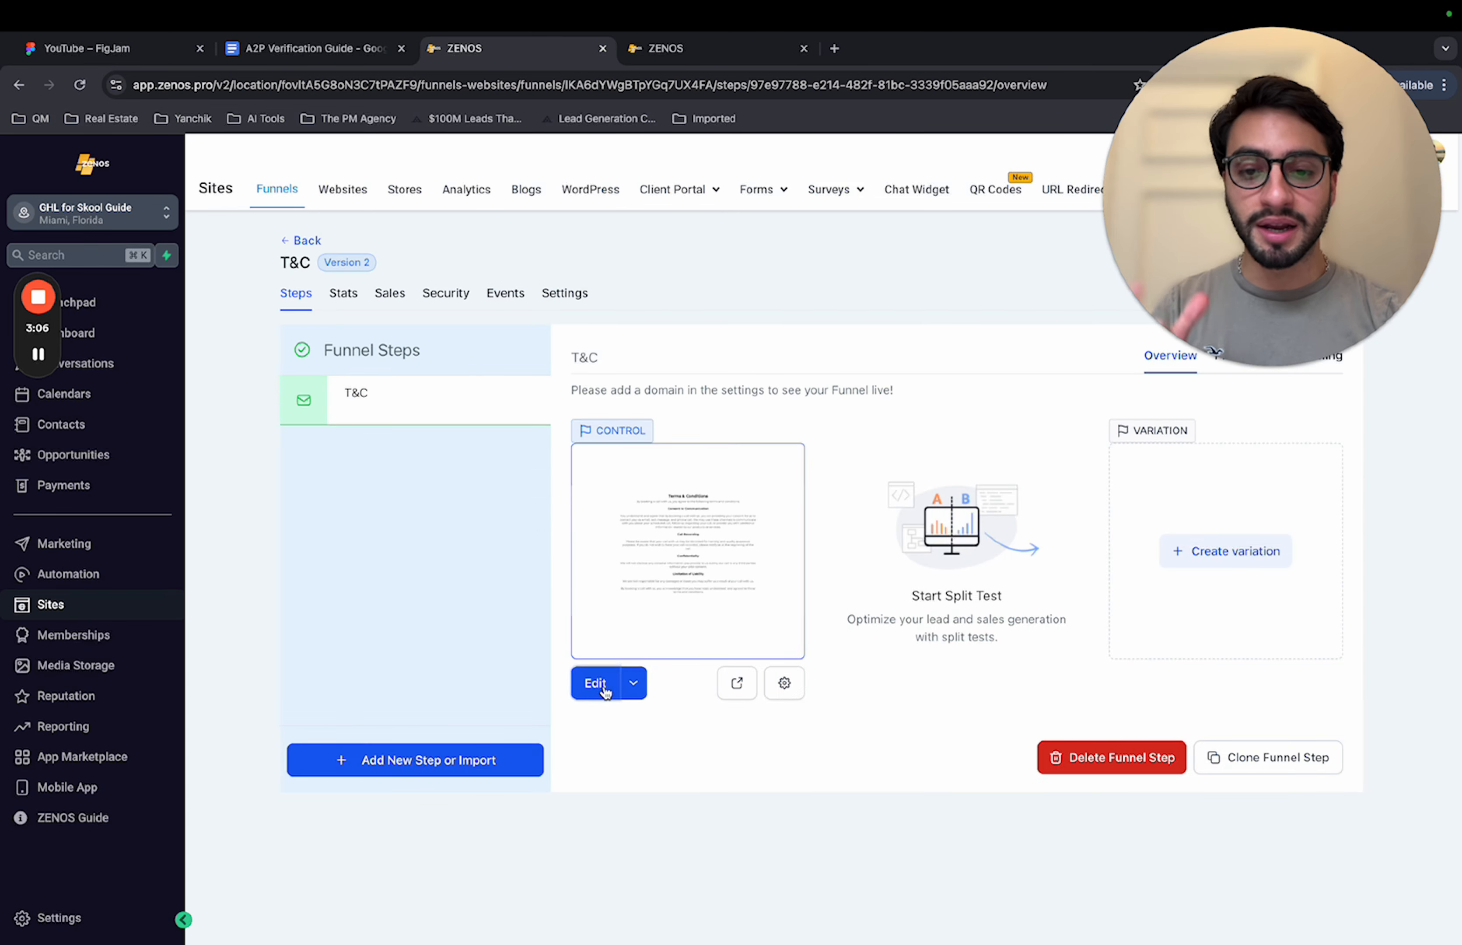
{"action": "left_click", "coordinate": [596, 682]}
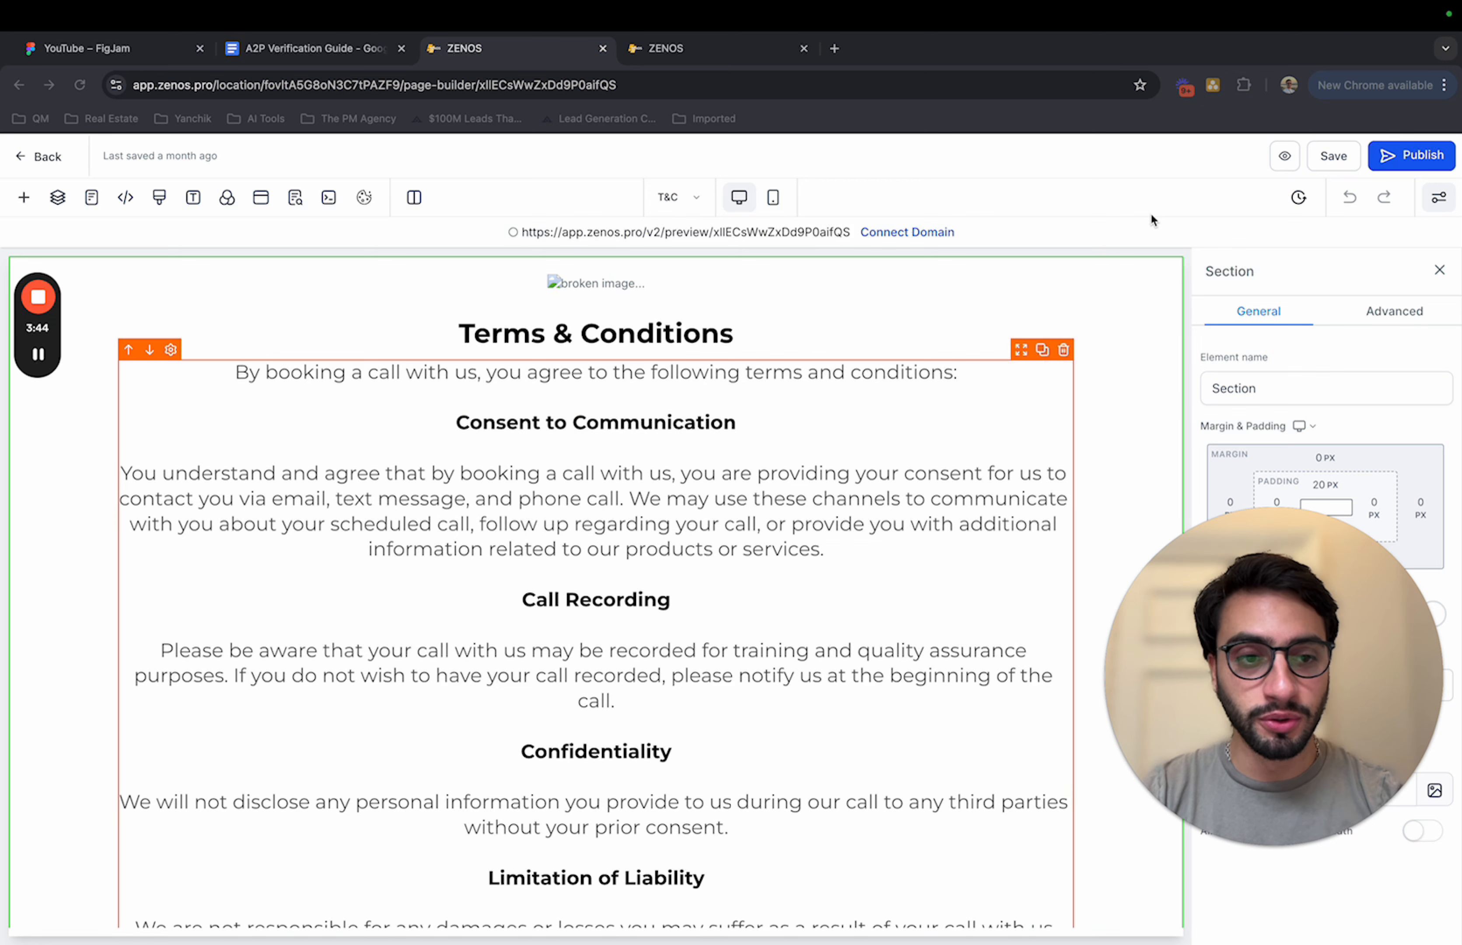
Step: Return to the A2P Verification folder and open the Privacy Policy funnel's page for editing
{"action": "left_click", "coordinate": [49, 159]}
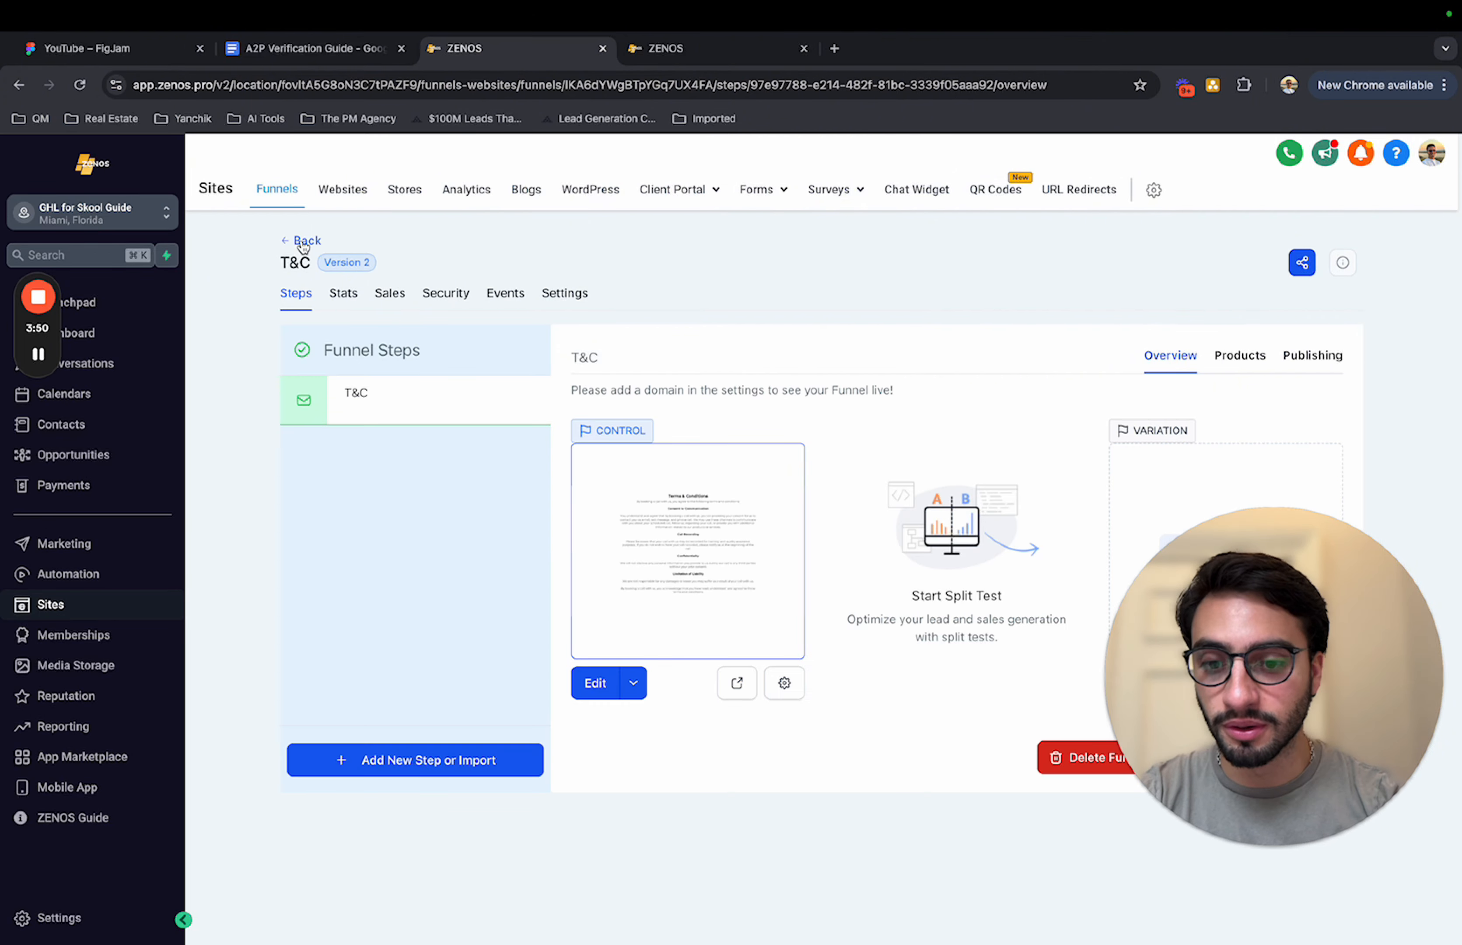
{"action": "left_click", "coordinate": [303, 242]}
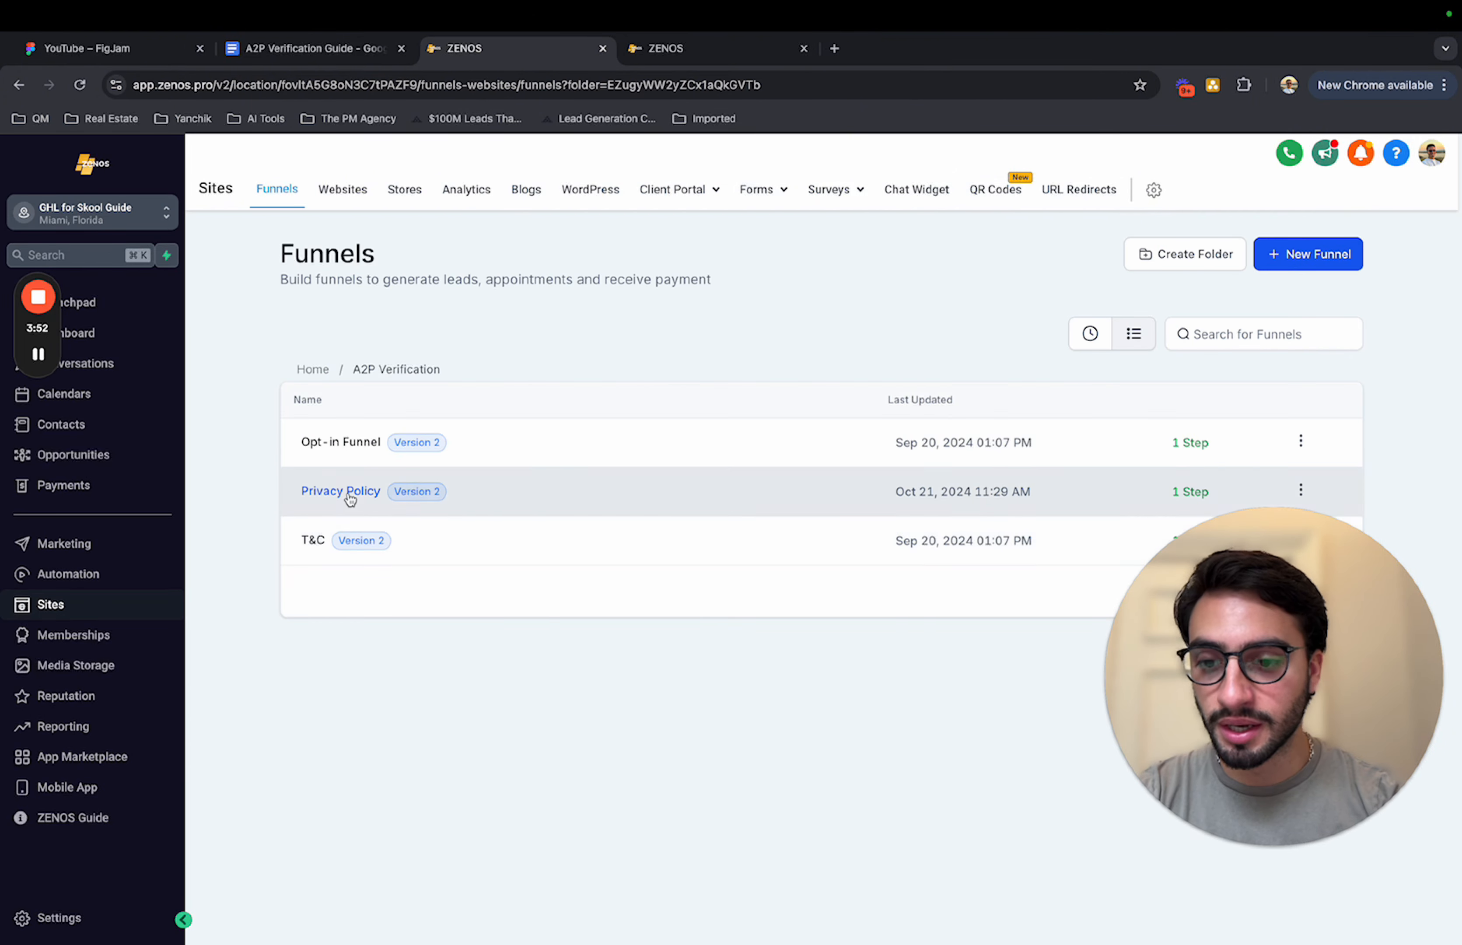
{"action": "left_click", "coordinate": [349, 492]}
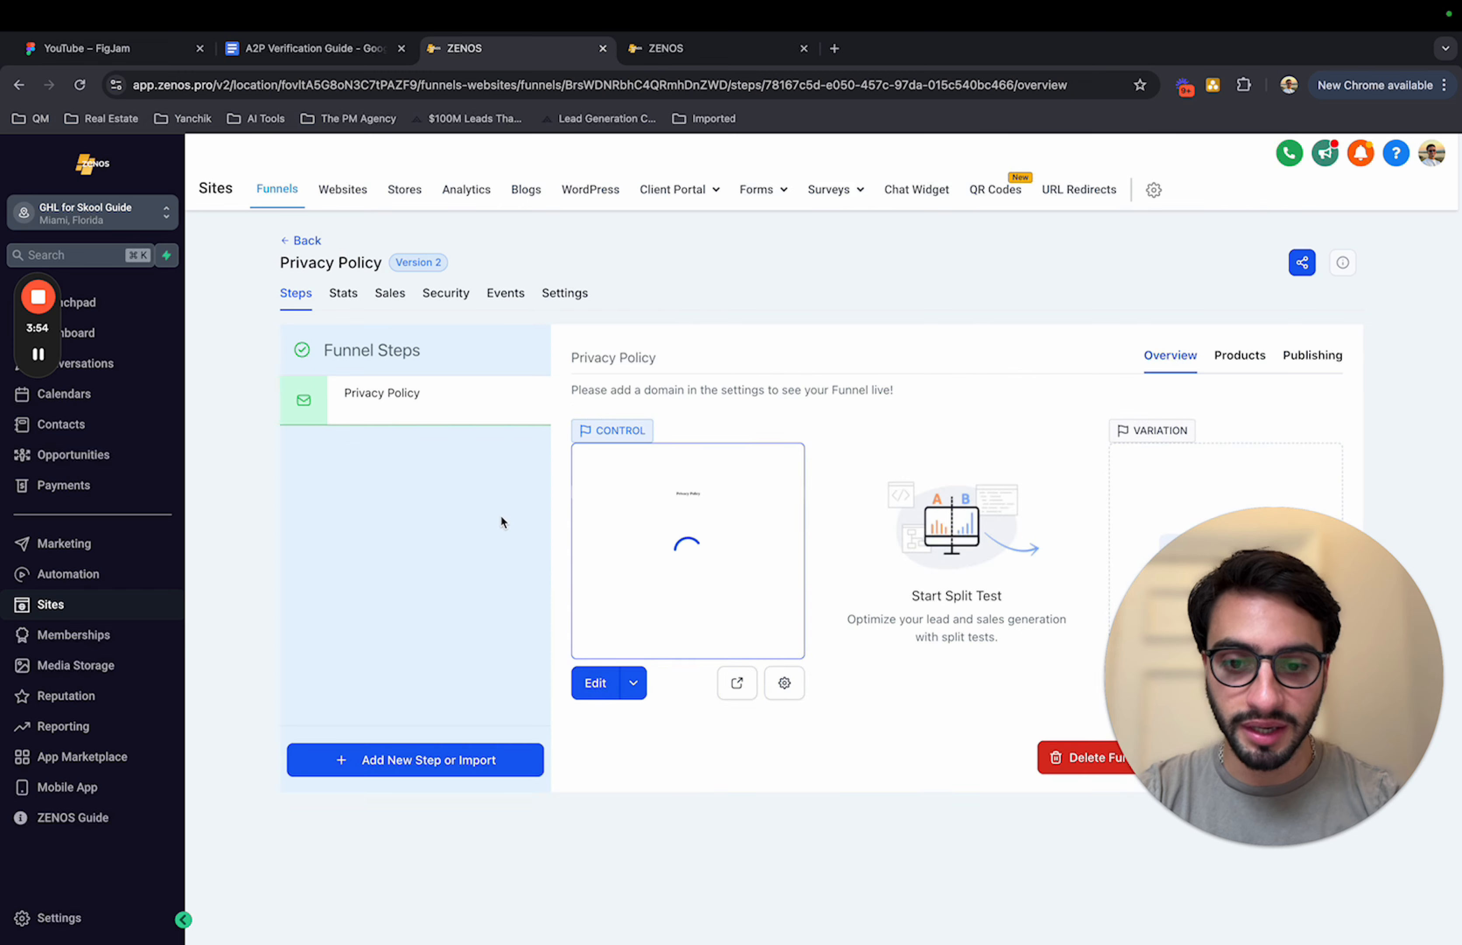
{"action": "left_click", "coordinate": [599, 687]}
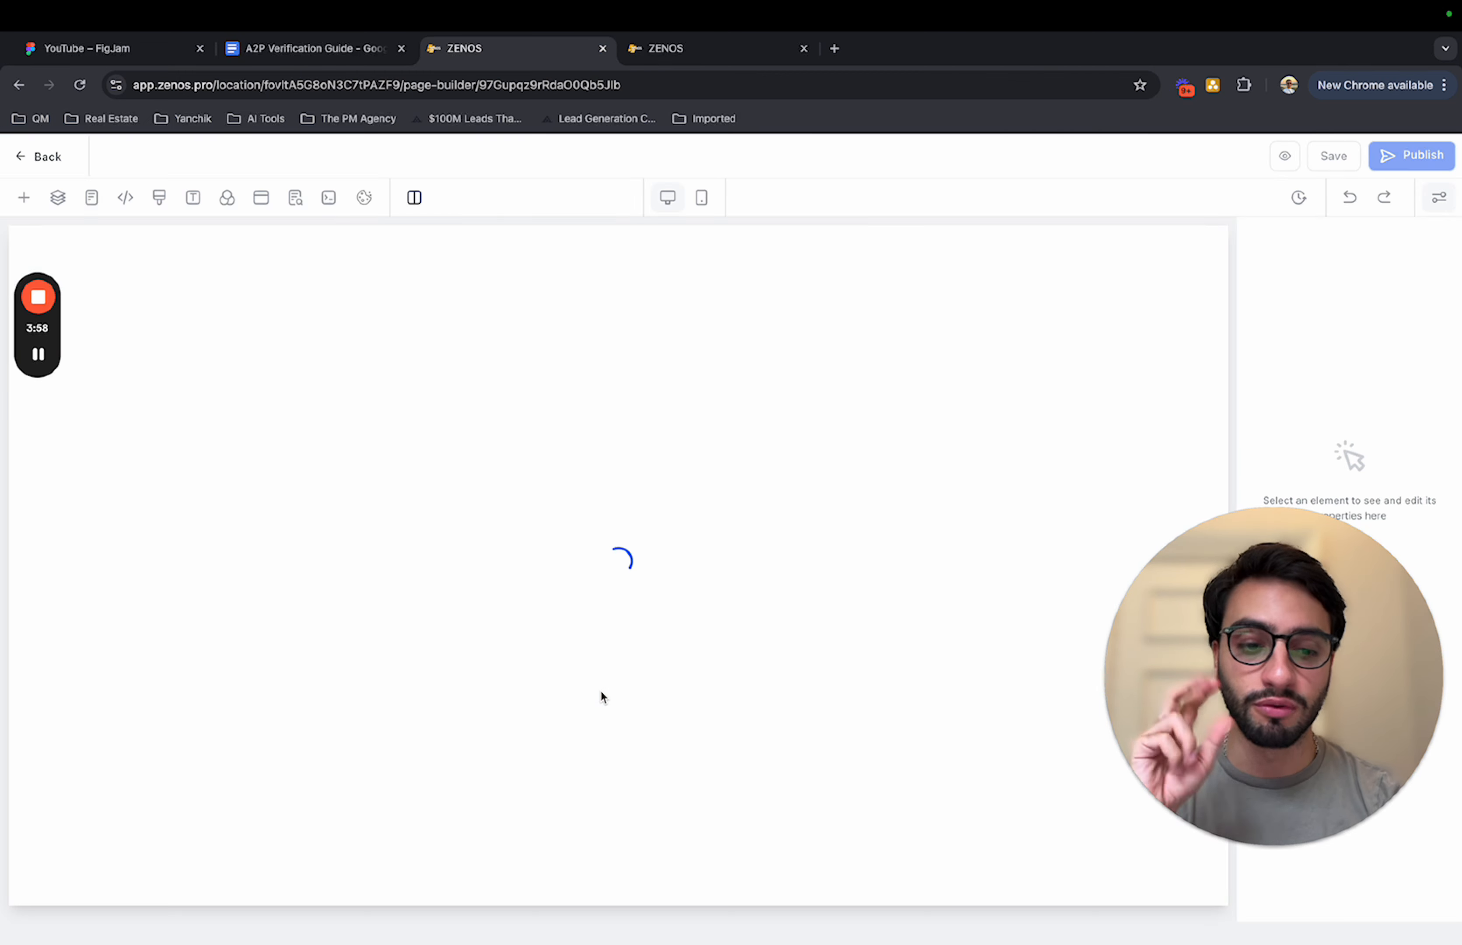
Step: Examine the Privacy Policy text and its date, business name and contact email placeholders, and leave the editor without saving
{"action": "left_click_drag", "start_coordinate": [796, 360], "coordinate": [674, 359]}
{"action": "key", "text": "super+b"}
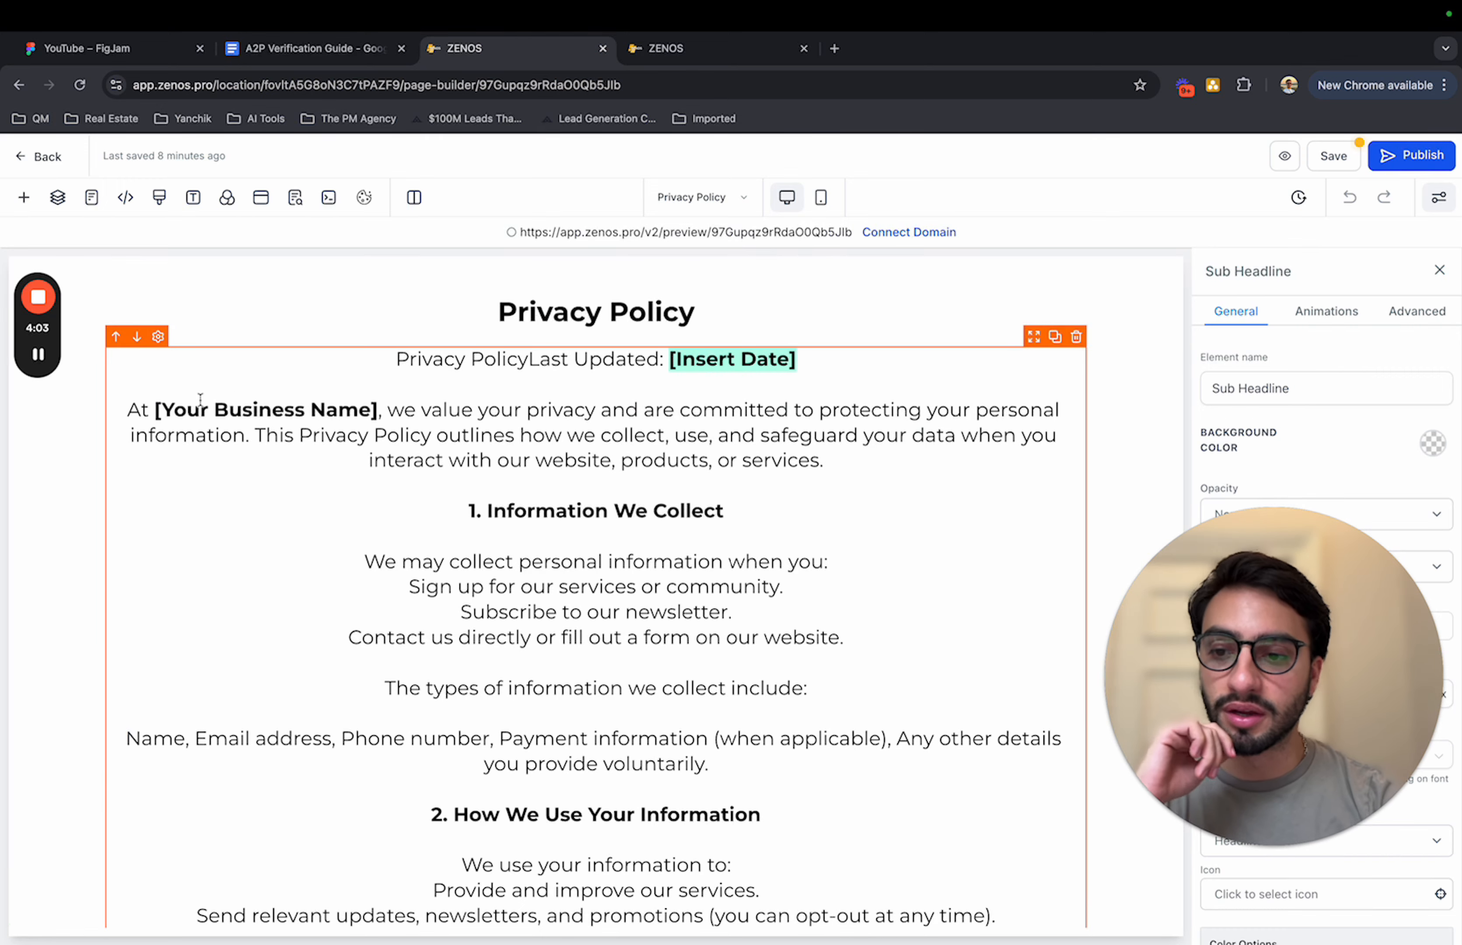
{"action": "scroll", "coordinate": [568, 561], "scroll_direction": "down", "scroll_amount": 10}
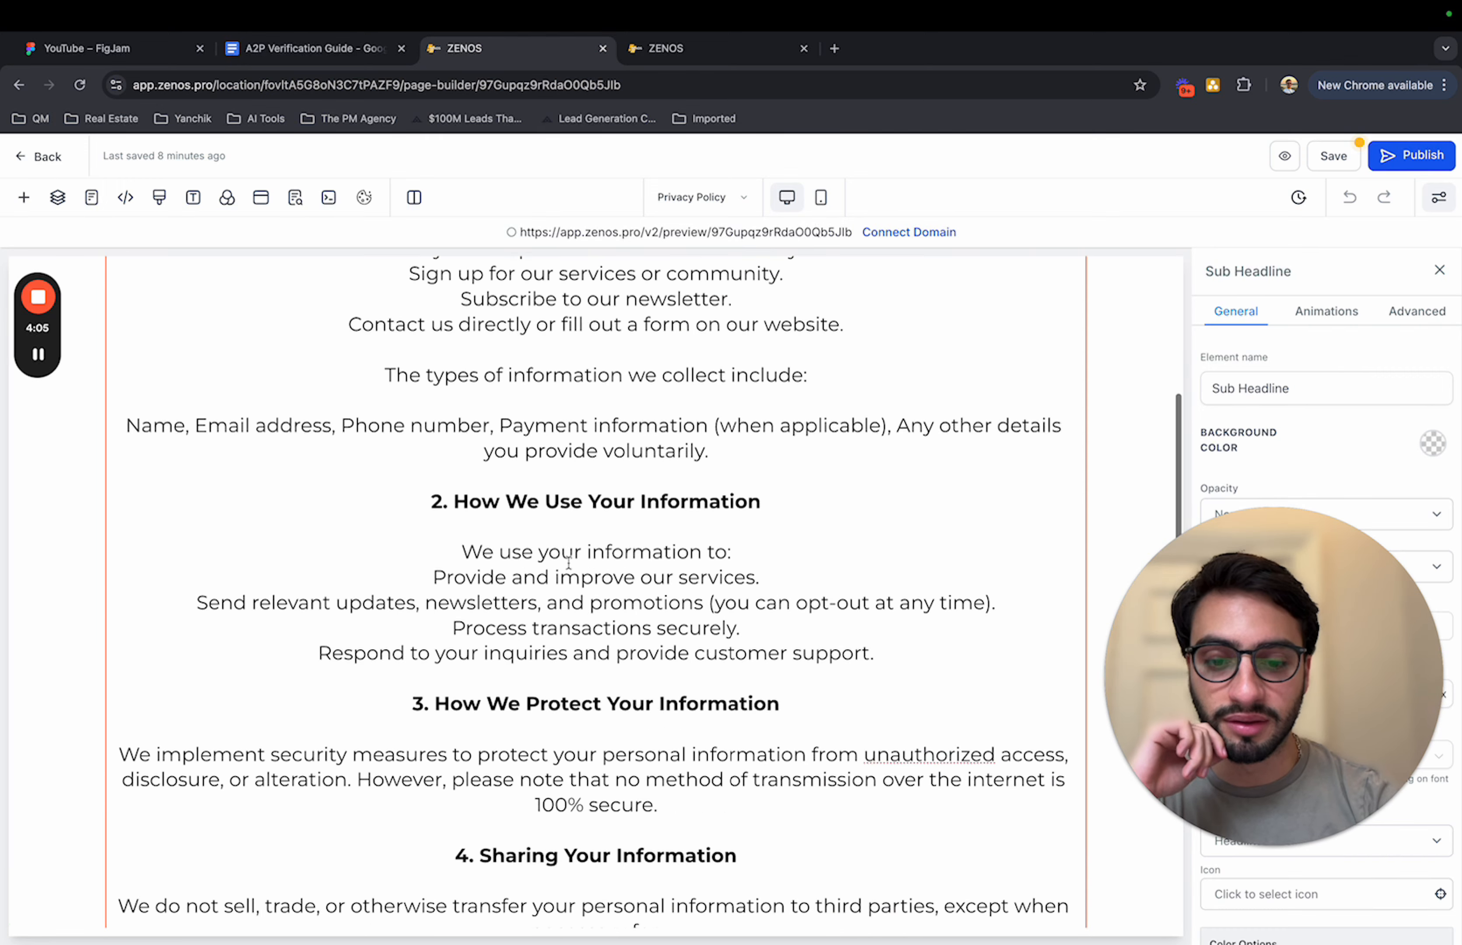
{"action": "scroll", "coordinate": [570, 561], "scroll_direction": "down", "scroll_amount": 3}
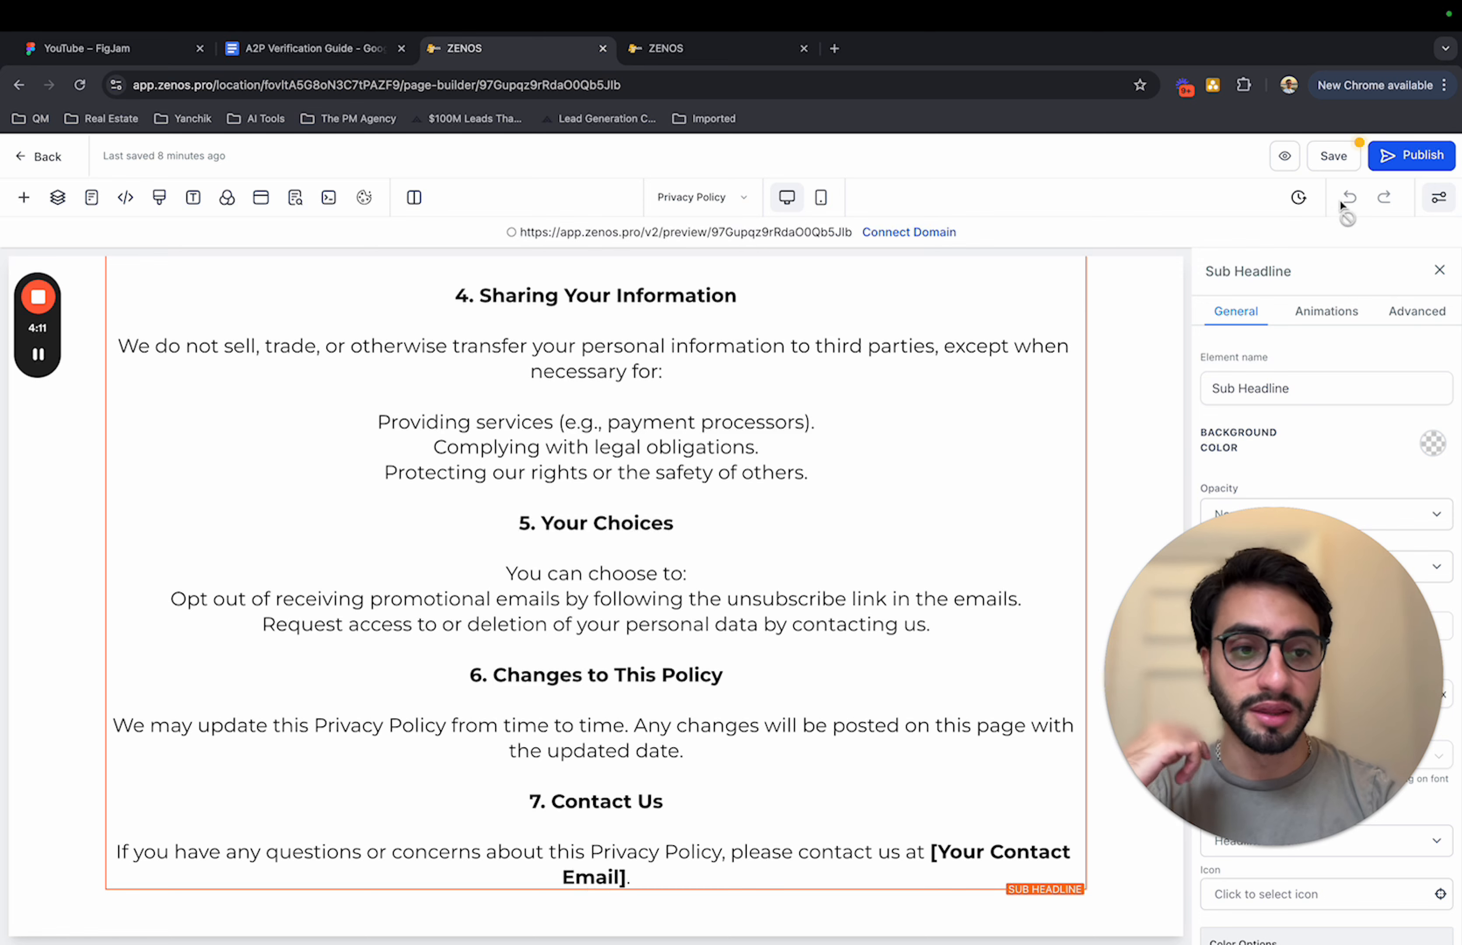
{"action": "left_click", "coordinate": [61, 157]}
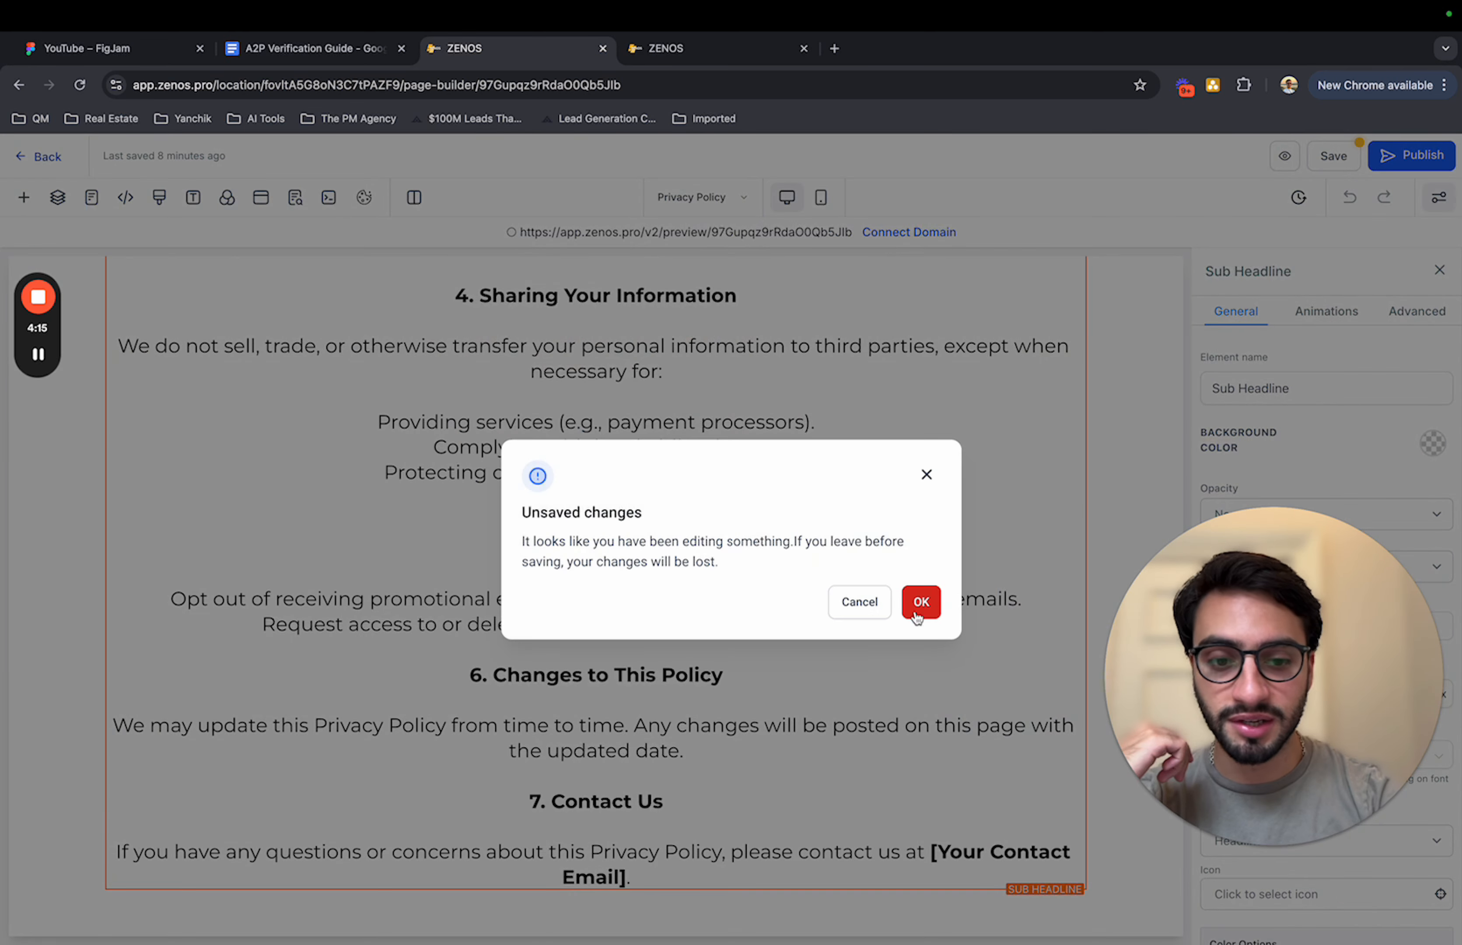
{"action": "left_click", "coordinate": [920, 602]}
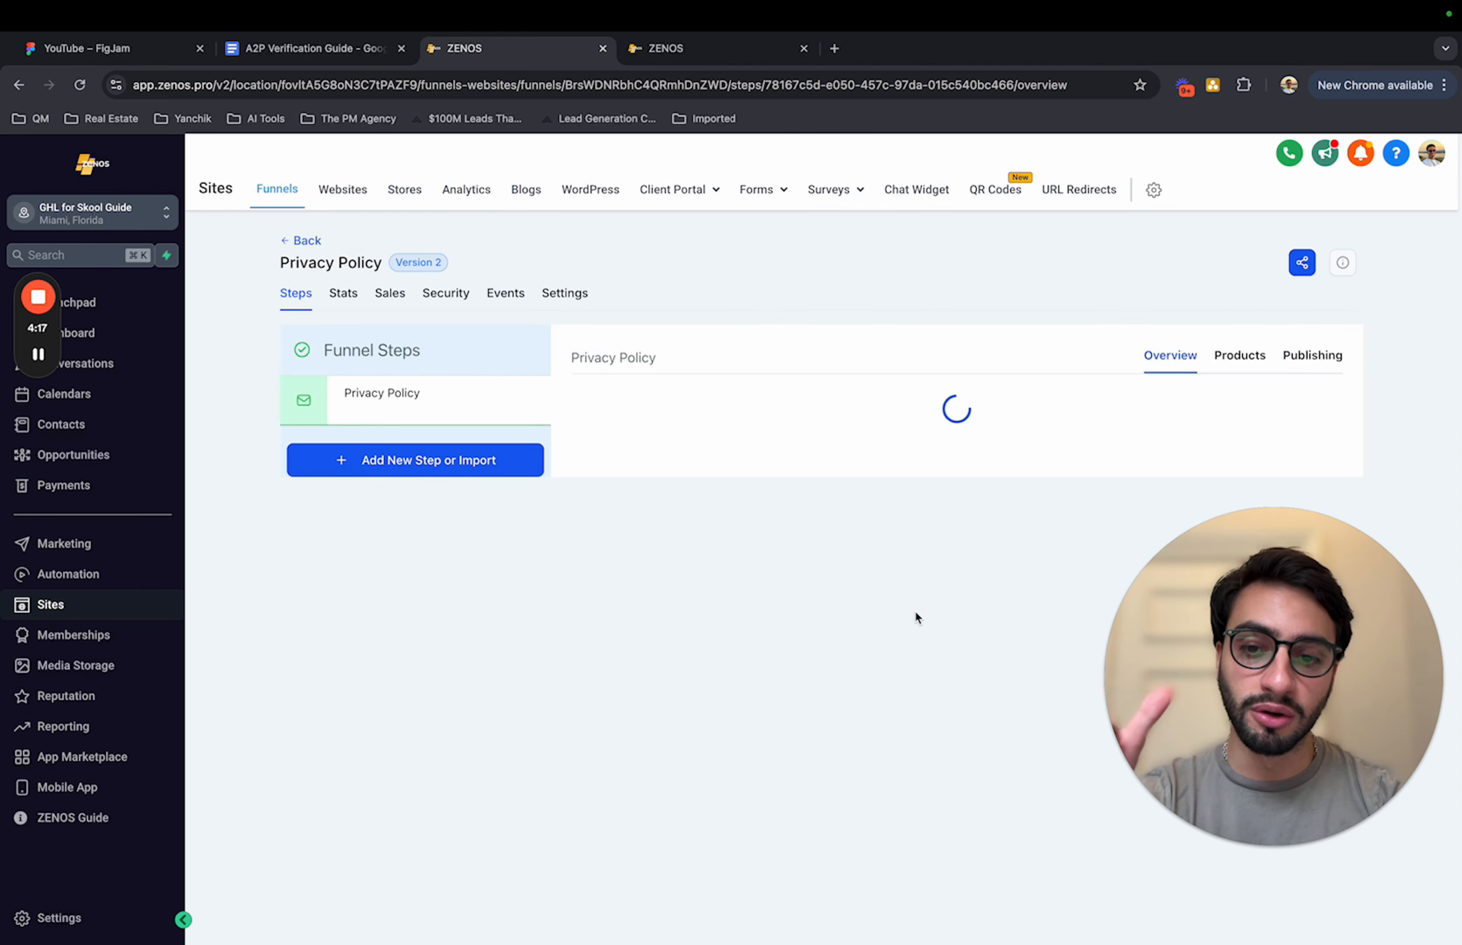
Step: Examine the notice about adding a domain on the Privacy Policy funnel's overview
{"action": "left_click_drag", "start_coordinate": [912, 396], "coordinate": [547, 403]}
{"action": "left_click", "coordinate": [901, 390]}
{"action": "left_click_drag", "start_coordinate": [901, 390], "coordinate": [572, 391]}
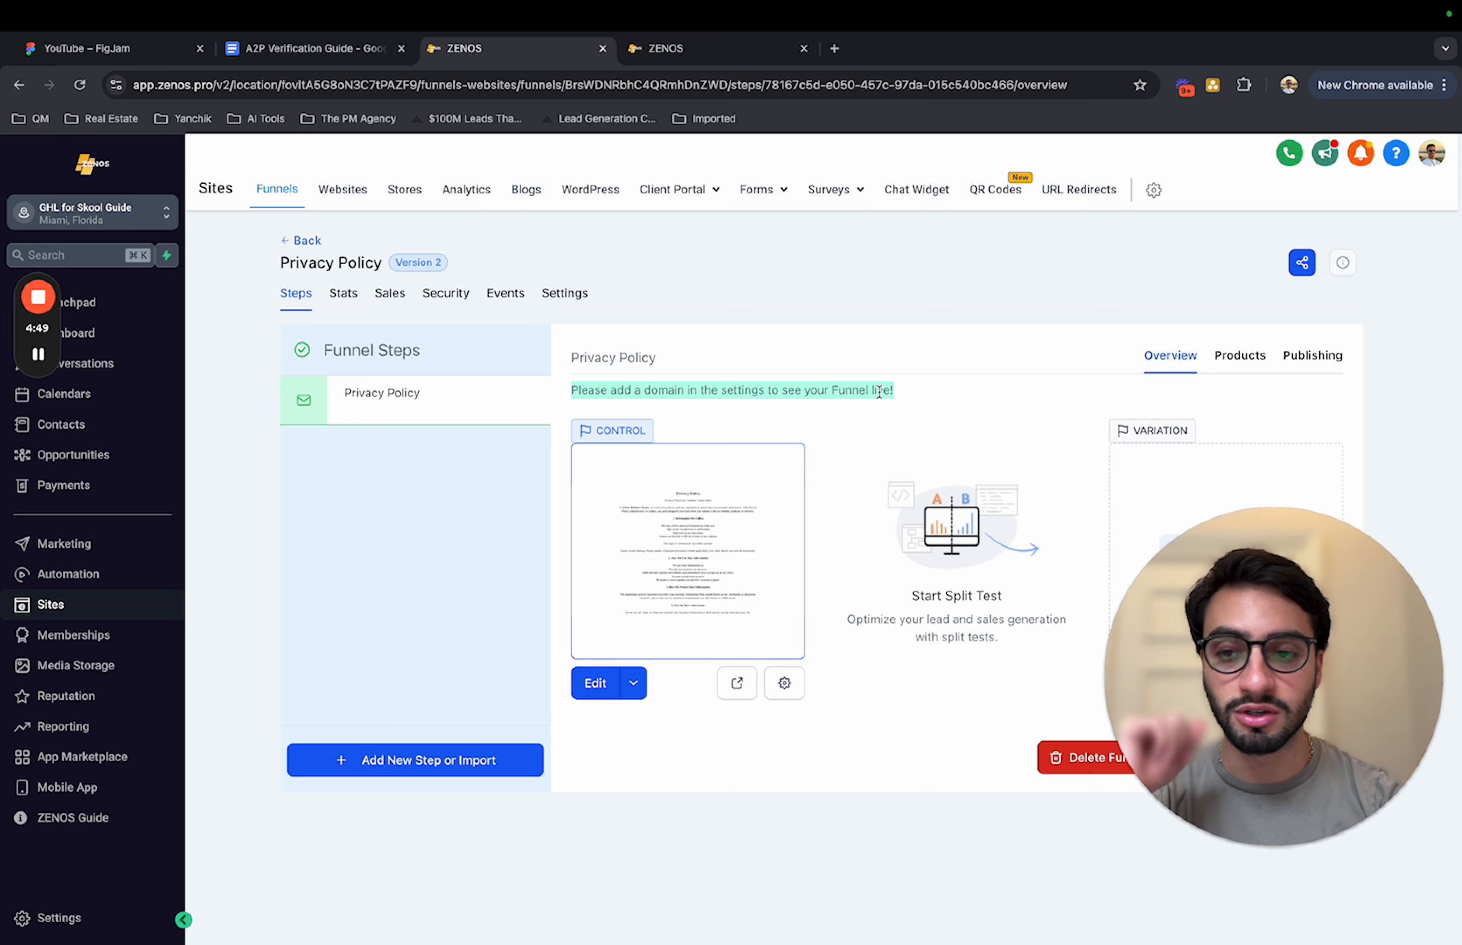
{"action": "left_click", "coordinate": [707, 351]}
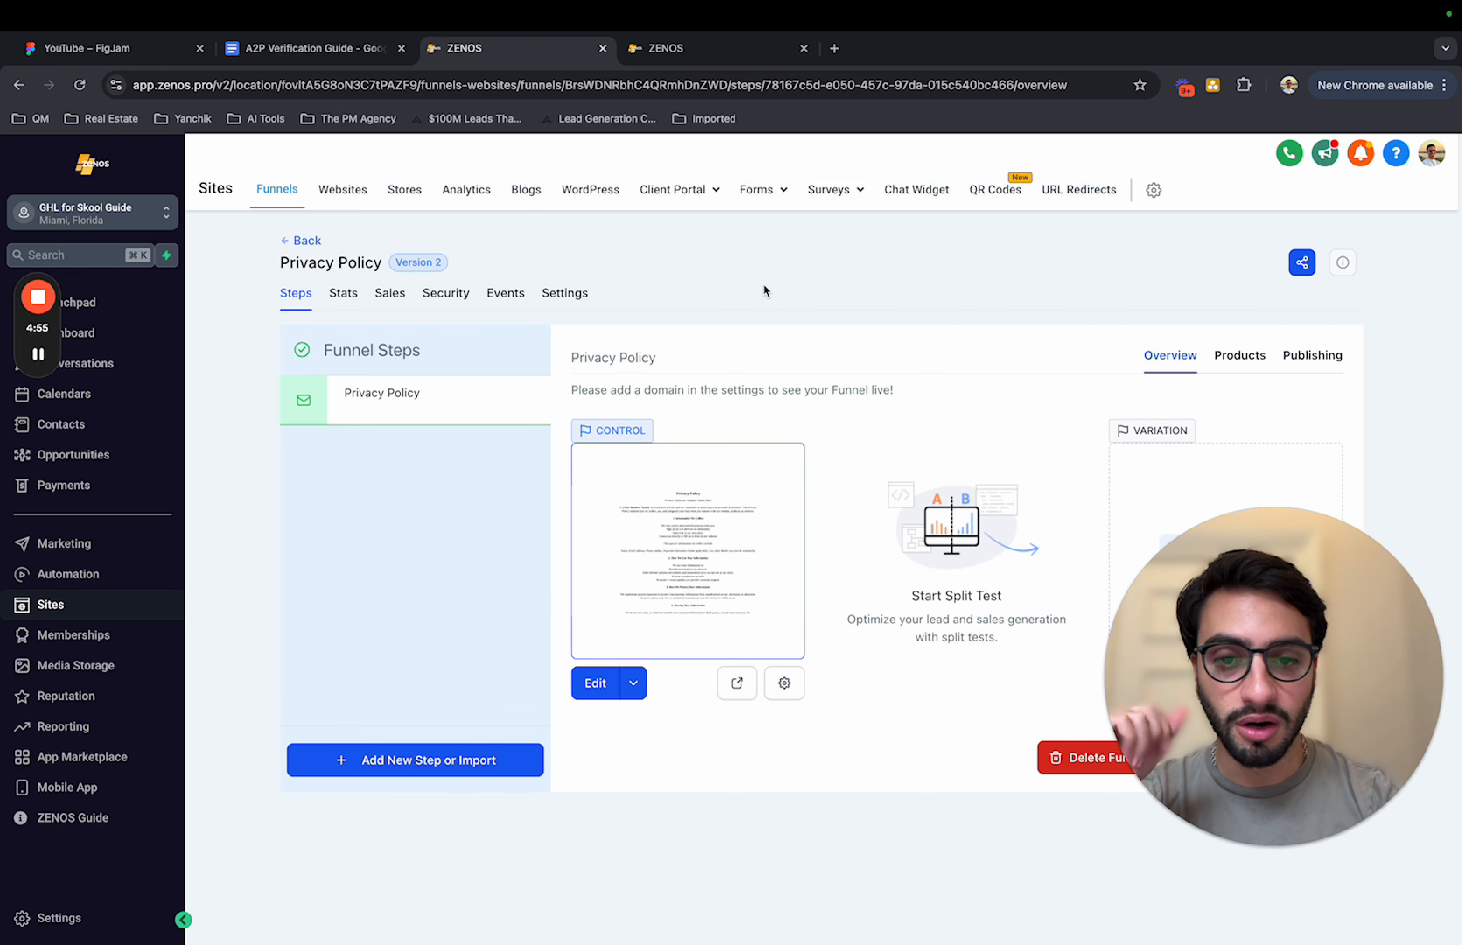
Step: Open the A2P Opt-In Form in the form builder
{"action": "mouse_move", "coordinate": [765, 195]}
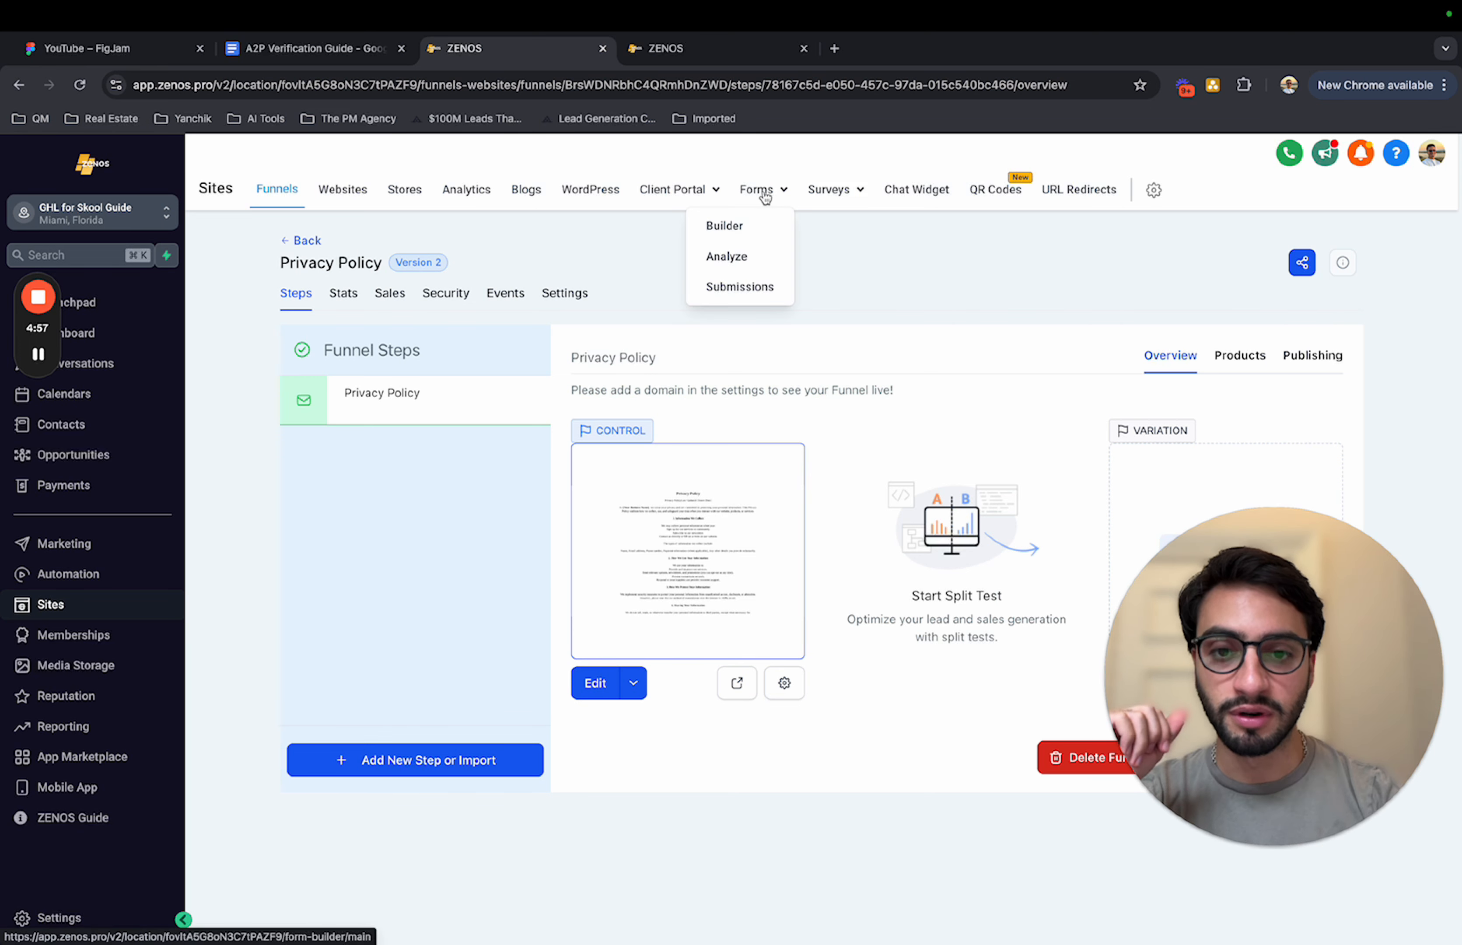
{"action": "left_click", "coordinate": [738, 227]}
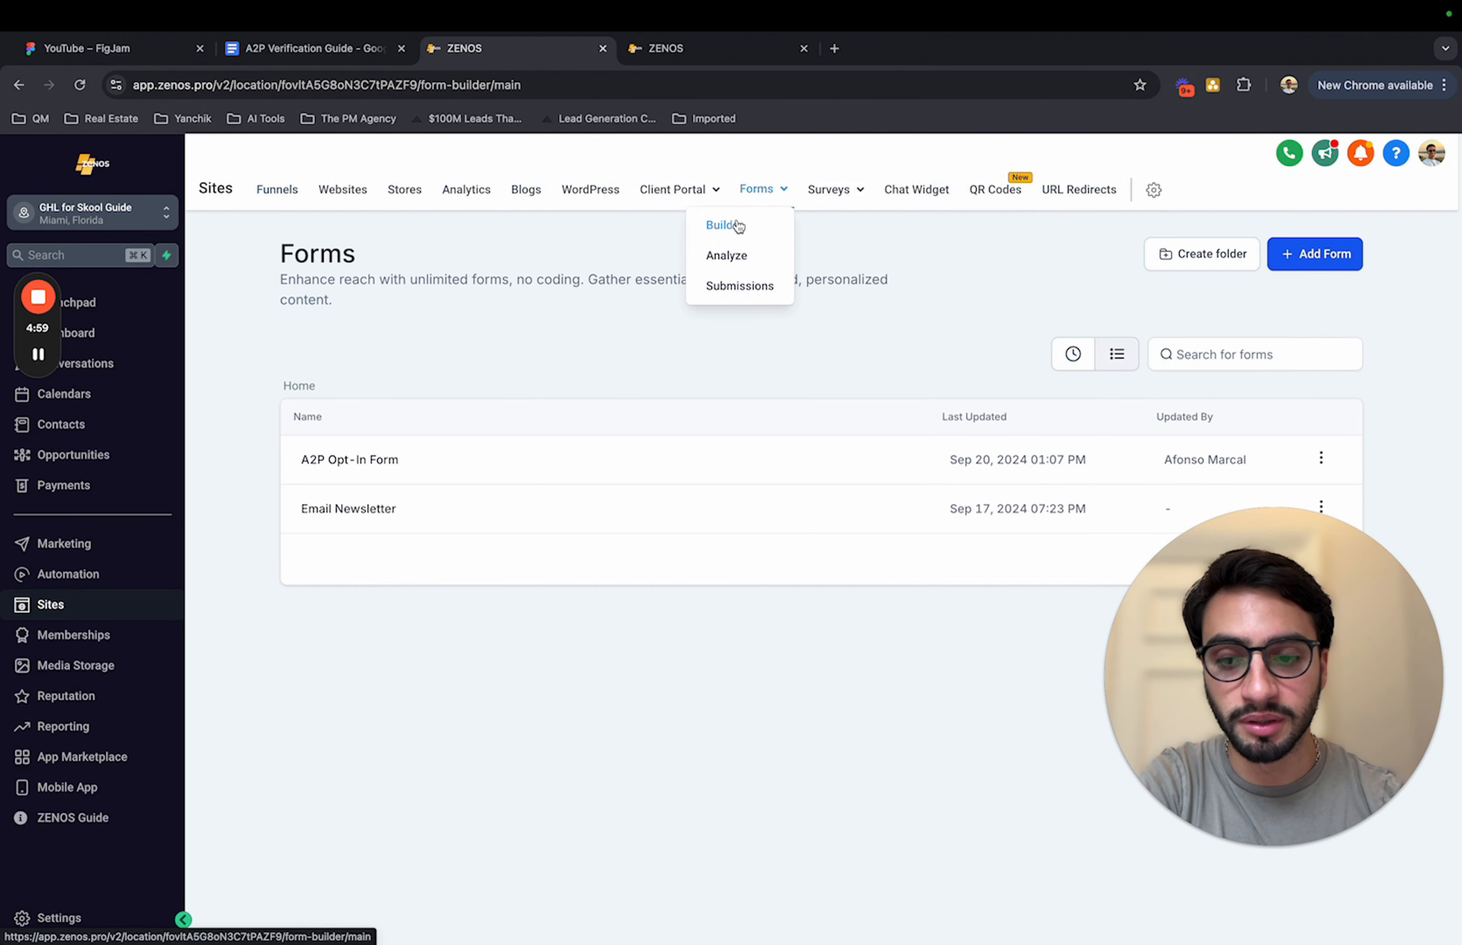
{"action": "left_click", "coordinate": [365, 460]}
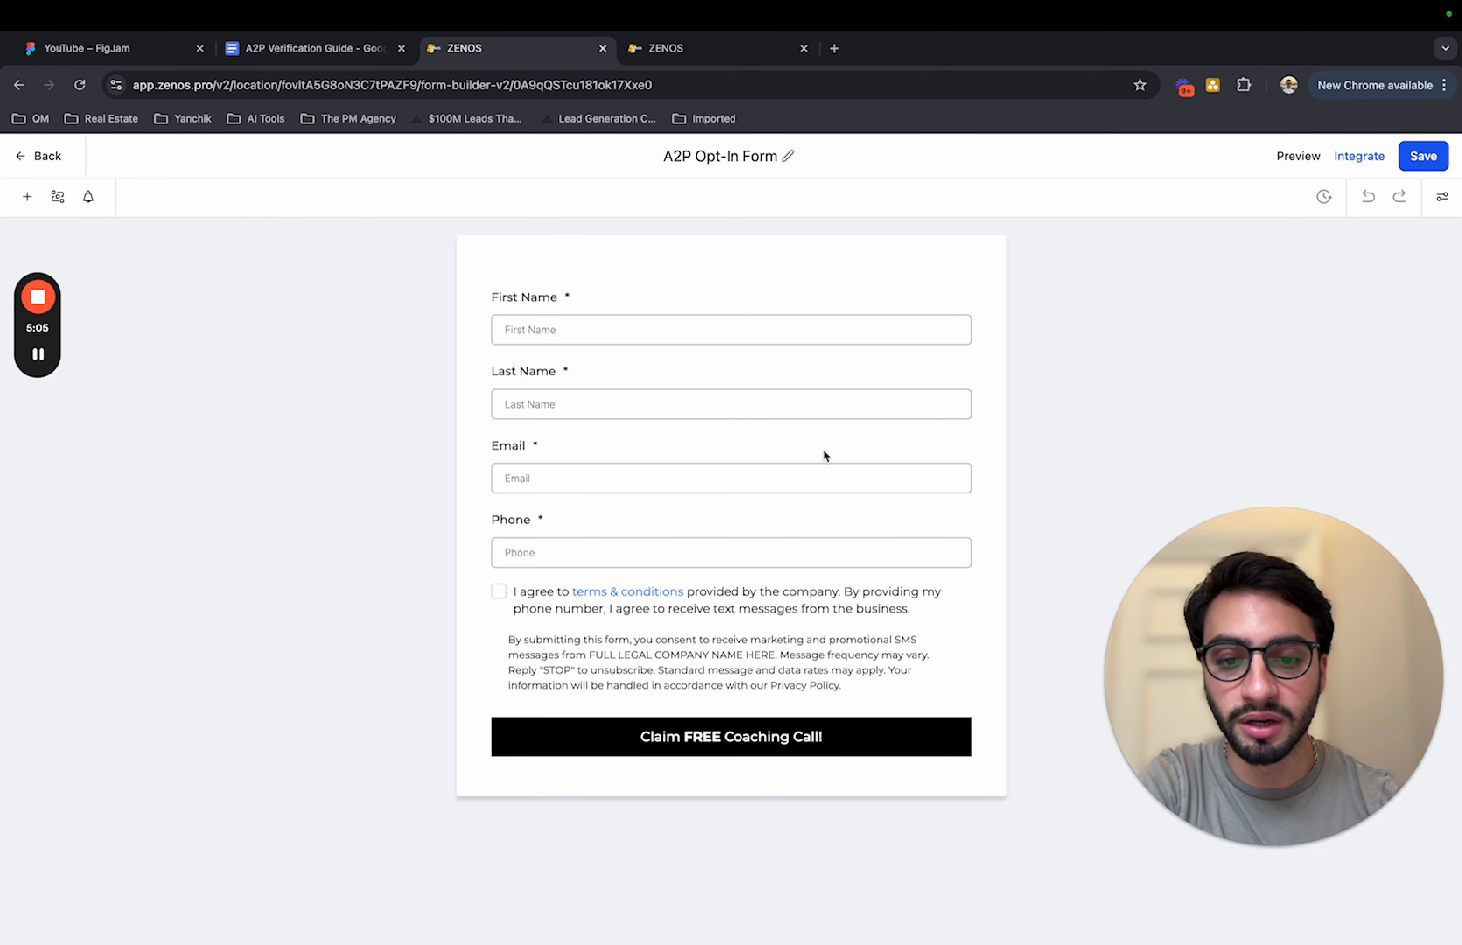
{"action": "left_click", "coordinate": [734, 605]}
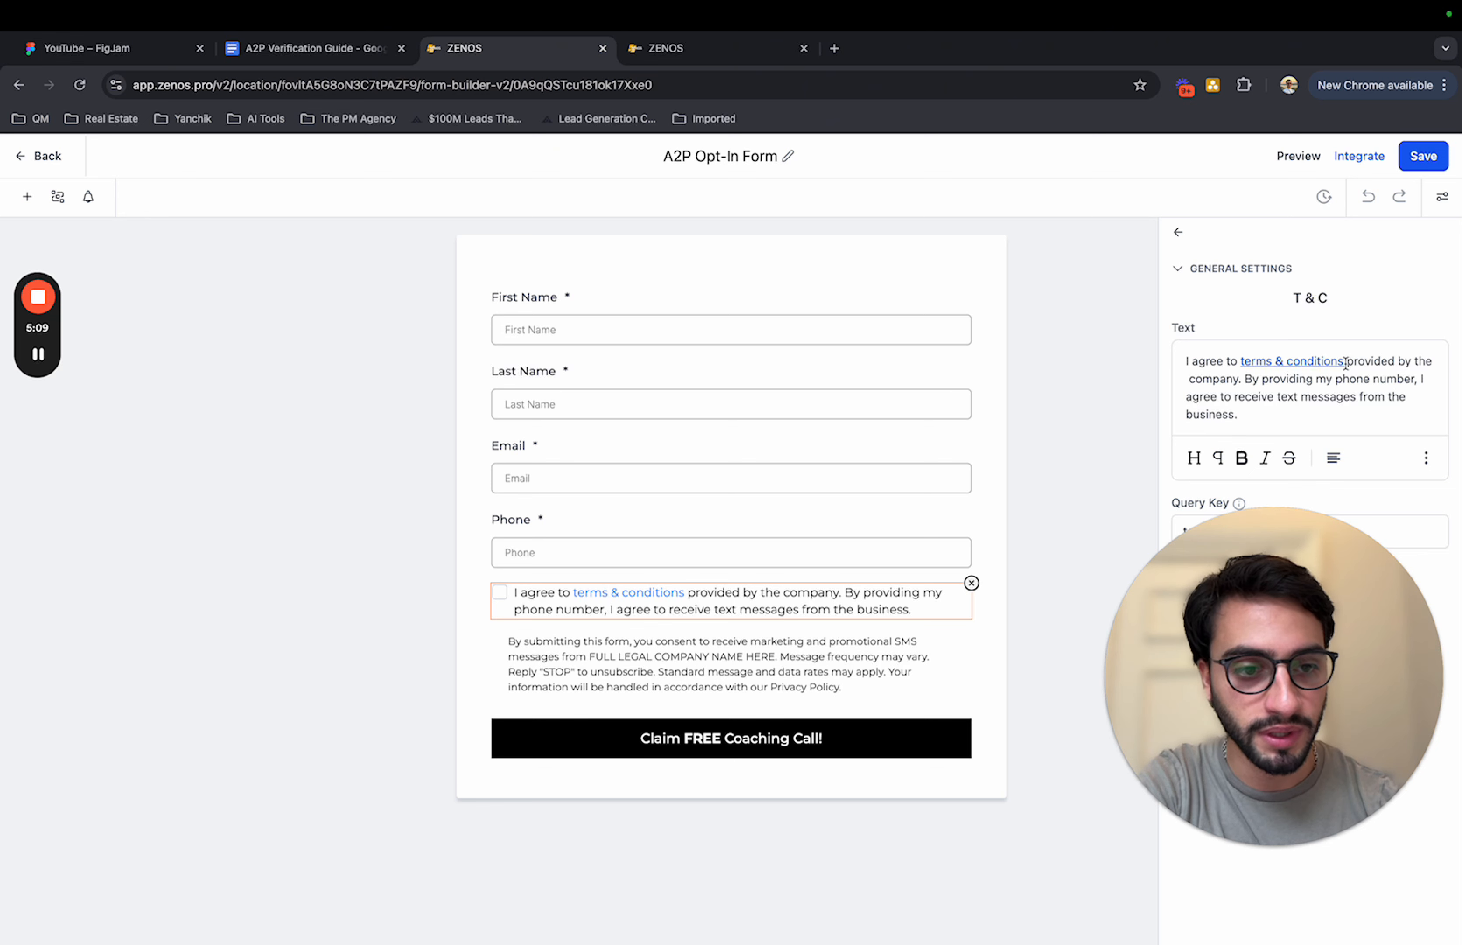
{"action": "left_click_drag", "start_coordinate": [1344, 363], "coordinate": [1244, 360]}
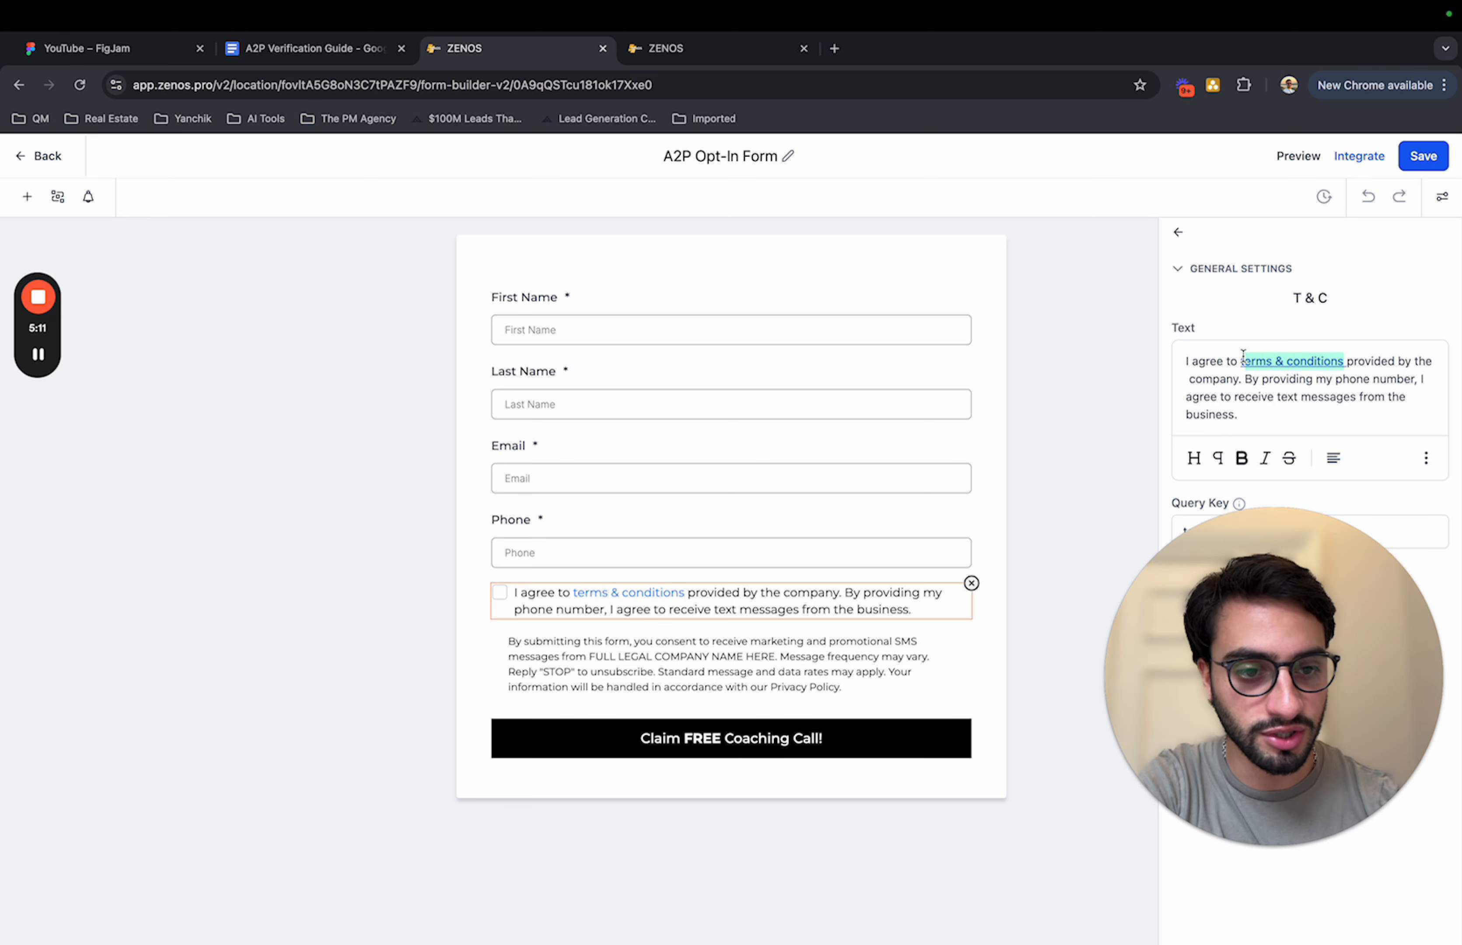
{"action": "left_click", "coordinate": [1426, 460]}
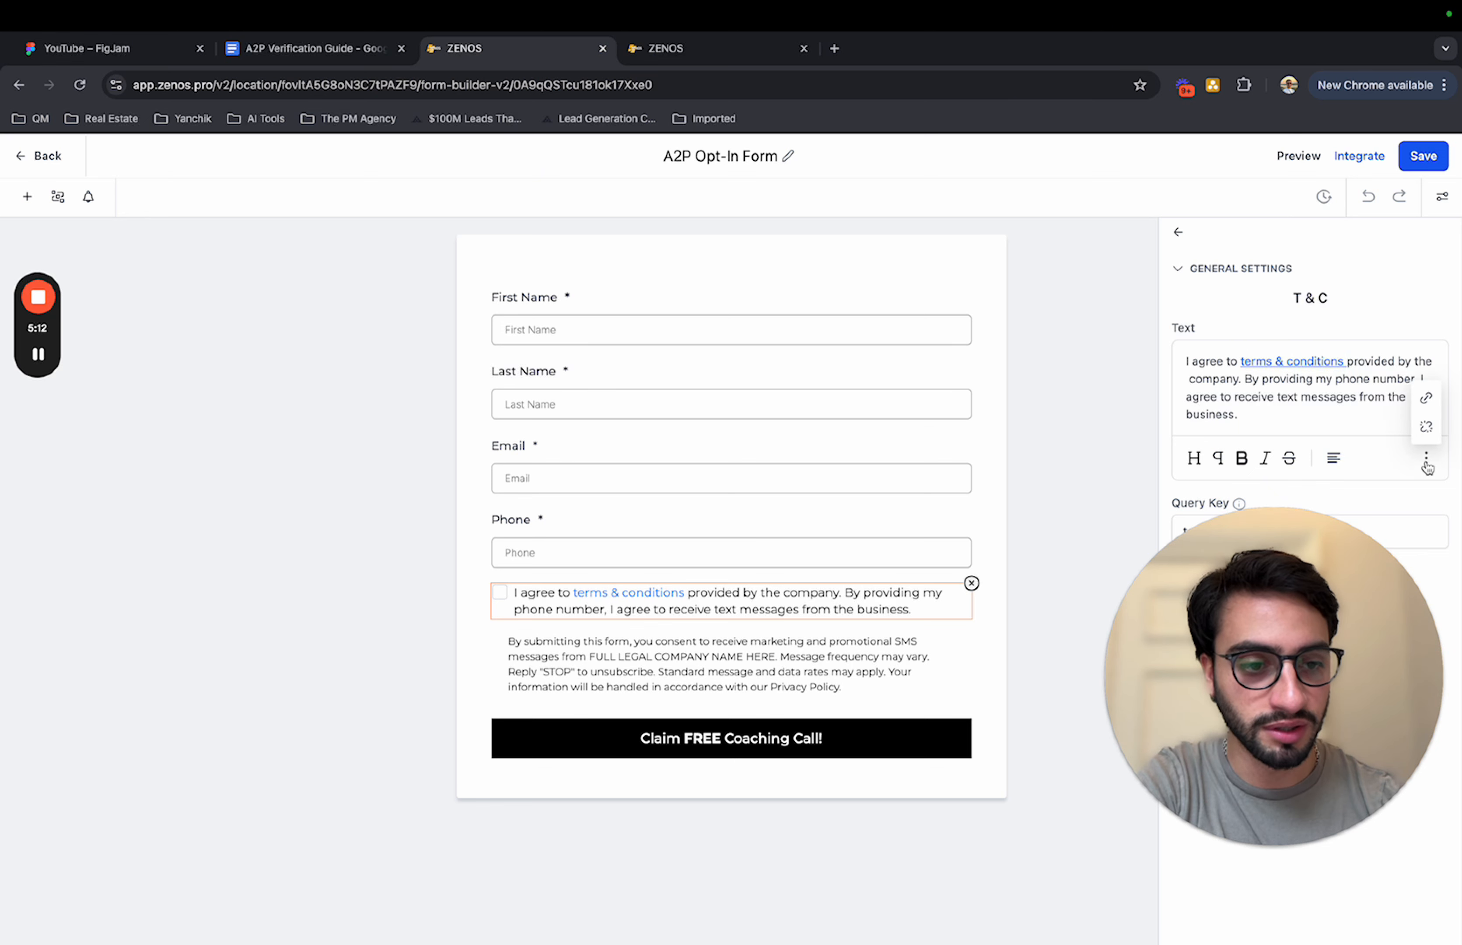
{"action": "left_click", "coordinate": [1425, 398]}
{"action": "left_click_drag", "start_coordinate": [818, 545], "coordinate": [525, 547]}
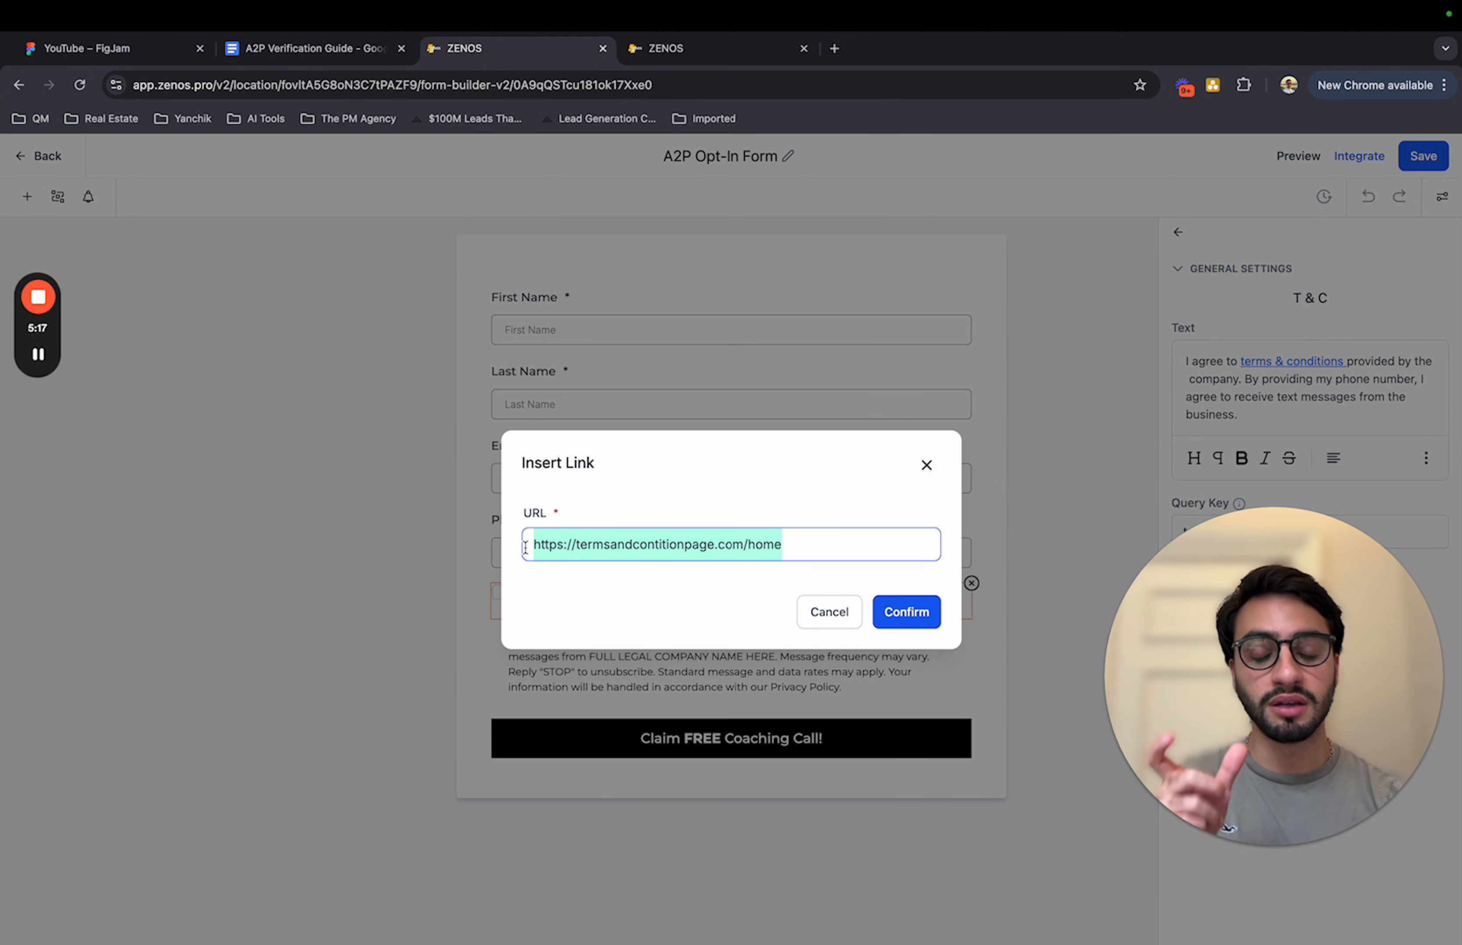
{"action": "left_click", "coordinate": [928, 611]}
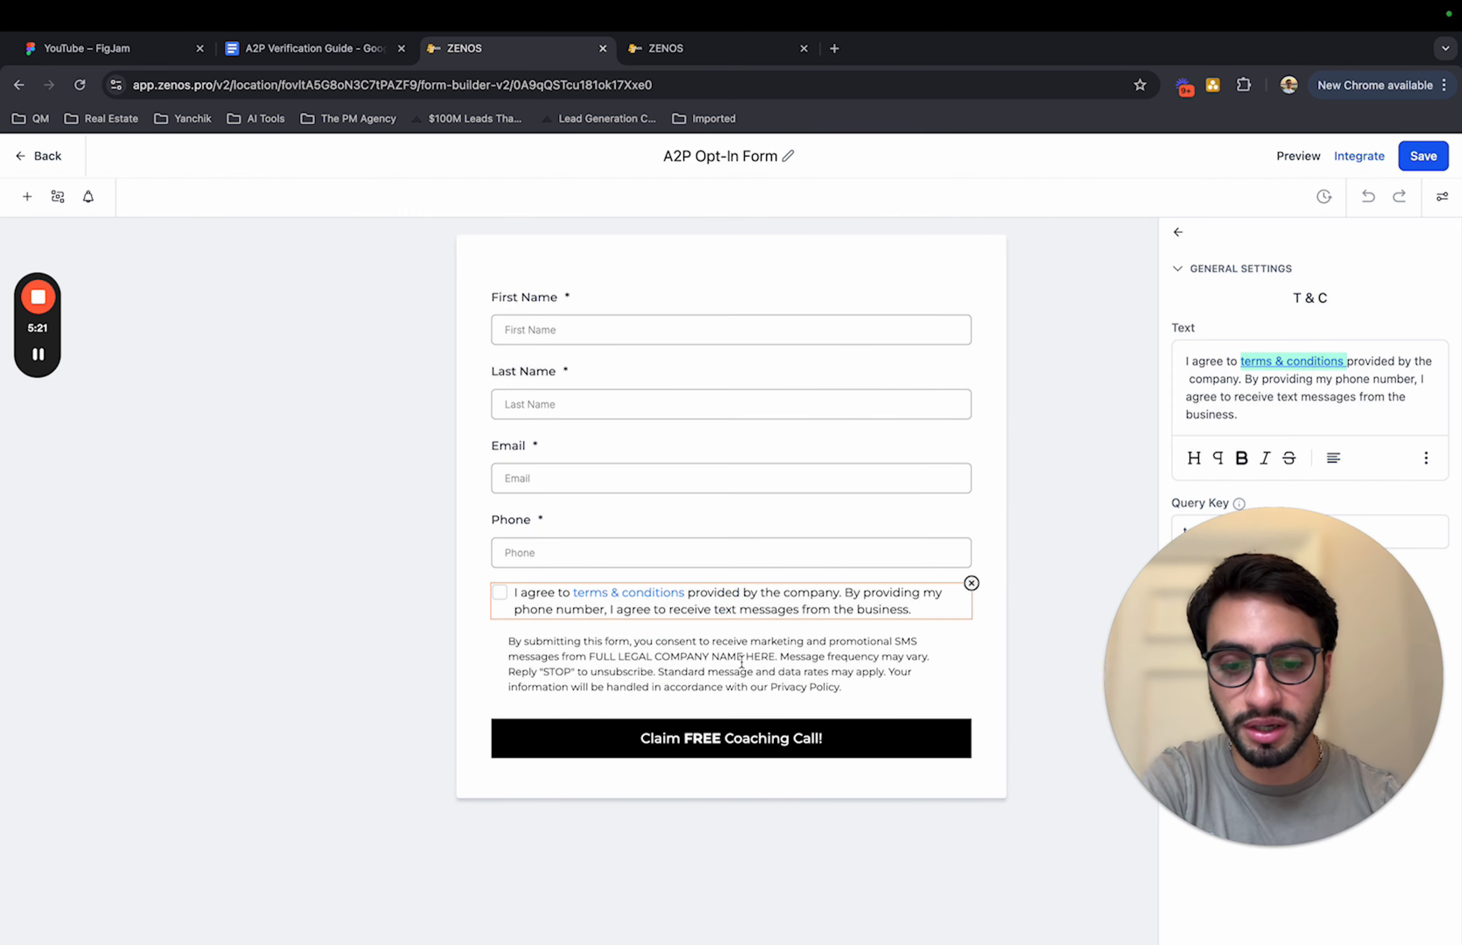
Step: Open the link settings for the "Privacy Policy" text in the SMS consent paragraph and close them without inserting a link
{"action": "left_click", "coordinate": [768, 669]}
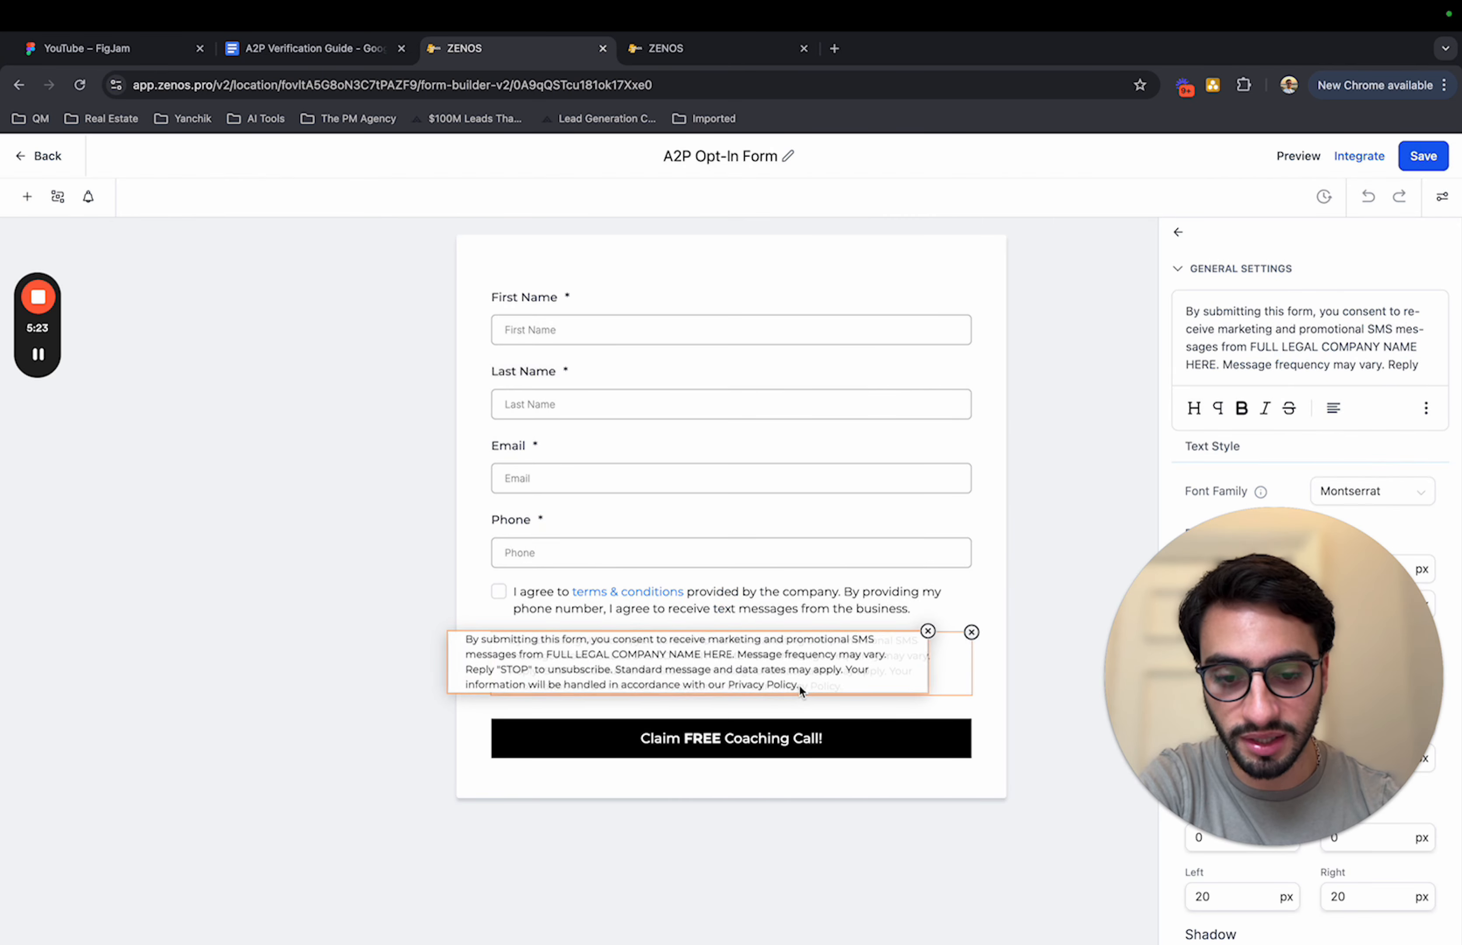
{"action": "scroll", "coordinate": [1306, 351], "scroll_direction": "down", "scroll_amount": 3}
{"action": "left_click_drag", "start_coordinate": [1266, 366], "coordinate": [1186, 367]}
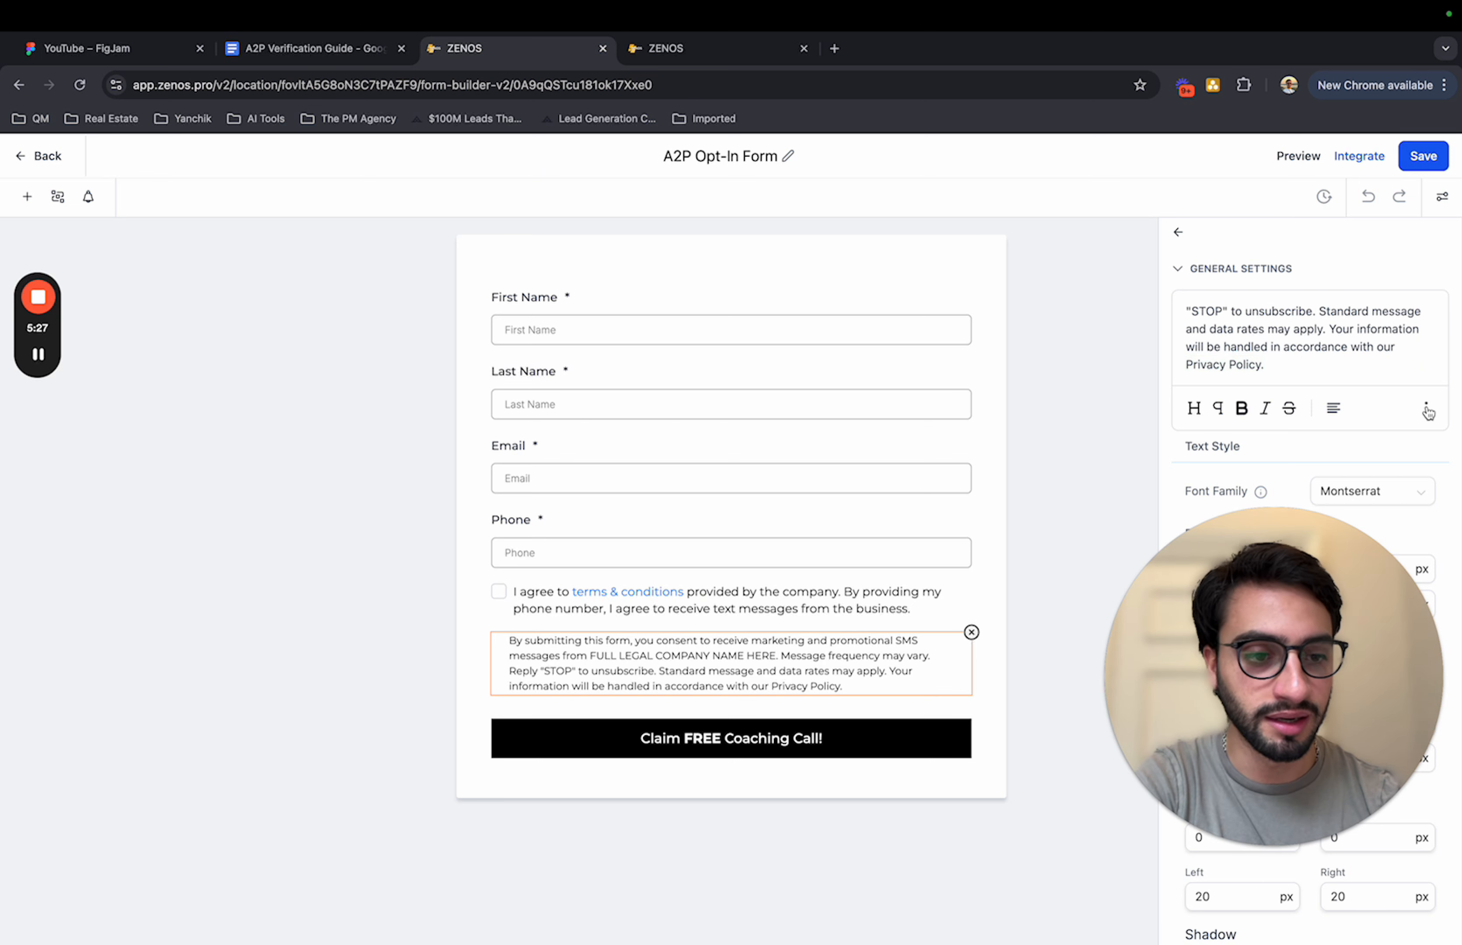
{"action": "left_click", "coordinate": [1427, 409]}
{"action": "left_click", "coordinate": [1427, 360]}
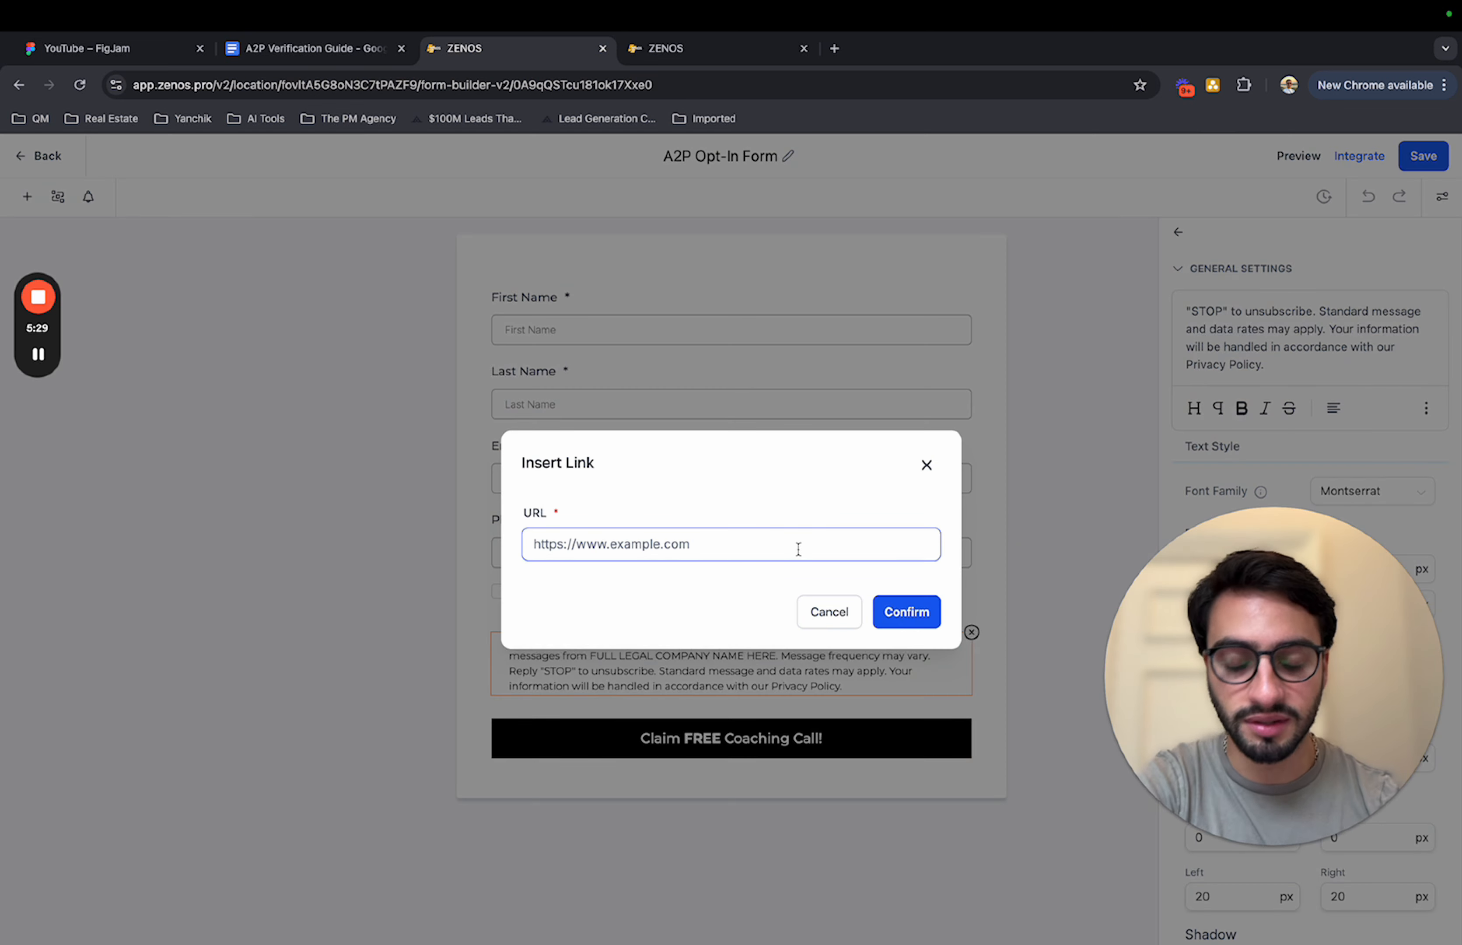
{"action": "left_click", "coordinate": [927, 465]}
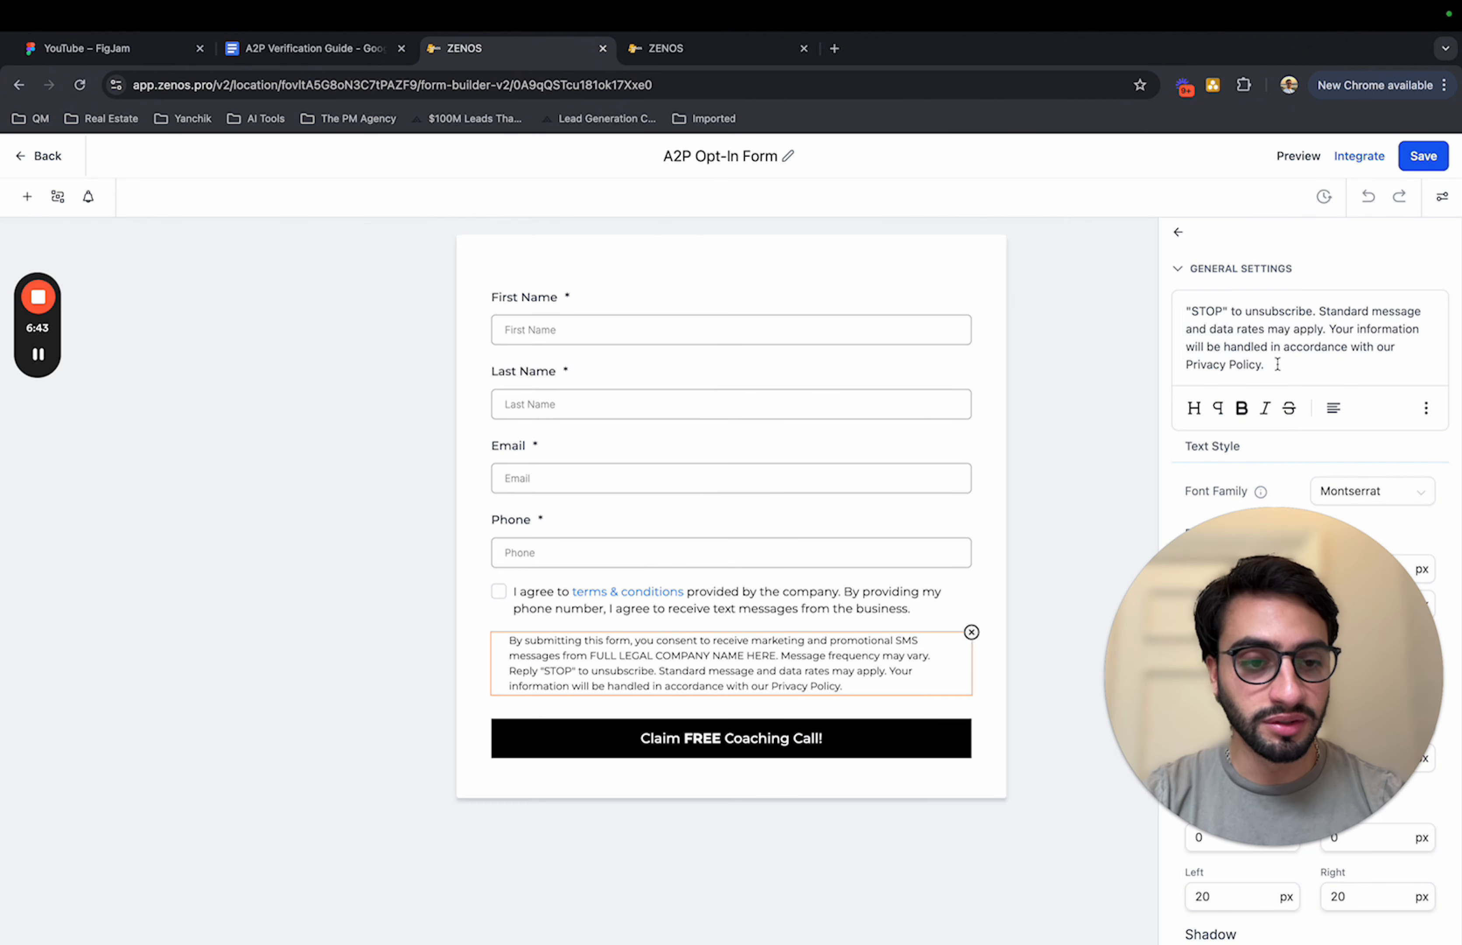
Step: Examine the FULL LEGAL COMPANY NAME HERE placeholder in the form's SMS consent paragraph
{"action": "scroll", "coordinate": [1277, 364], "scroll_direction": "up", "scroll_amount": 5}
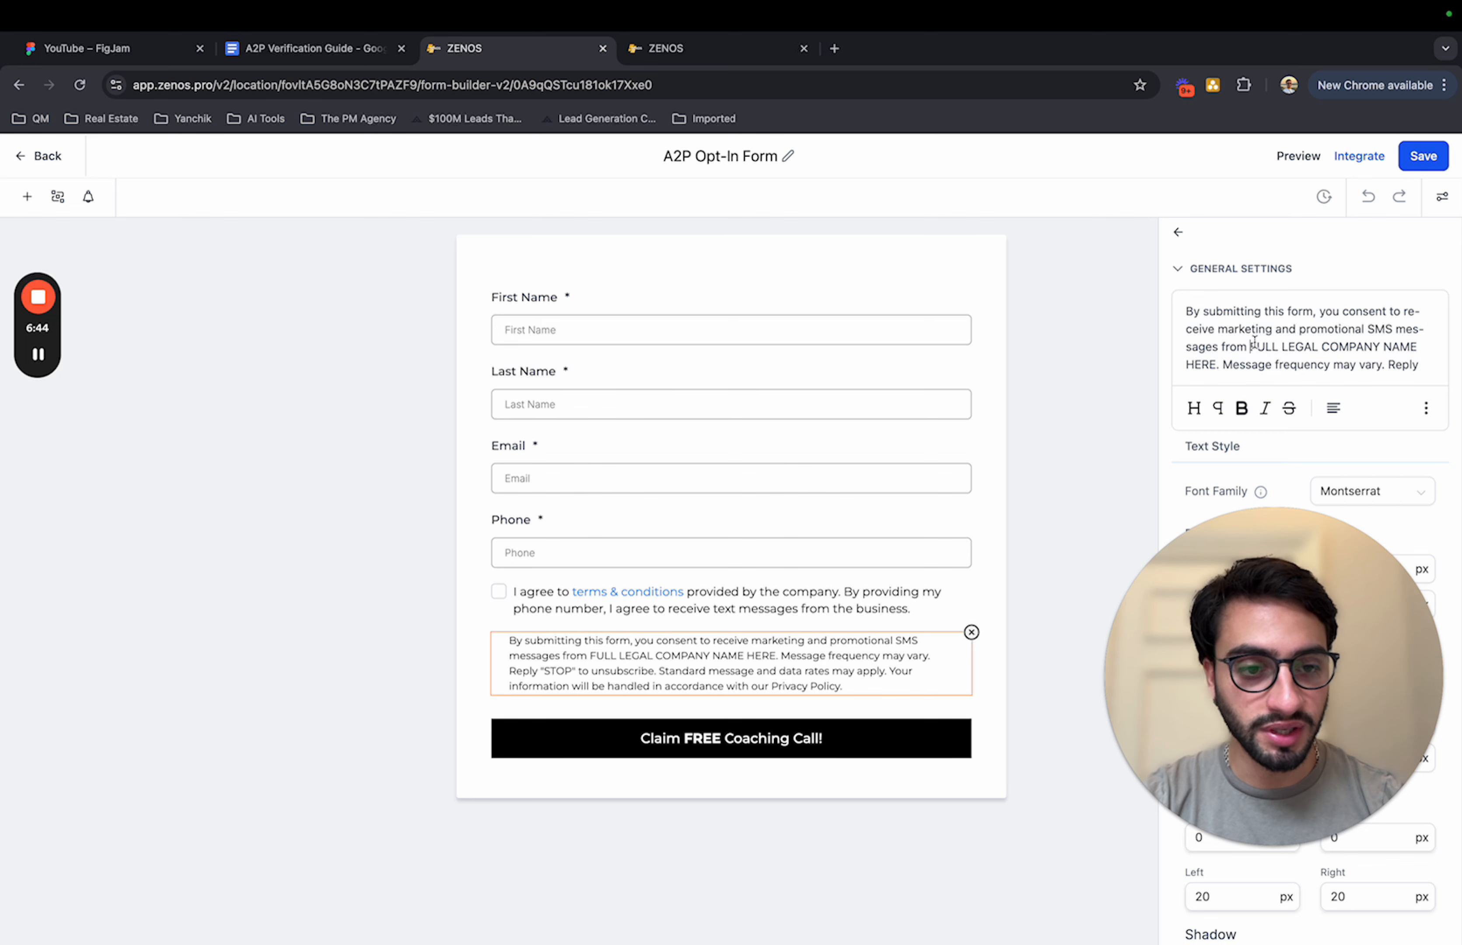
{"action": "left_click_drag", "start_coordinate": [1251, 344], "coordinate": [1215, 364]}
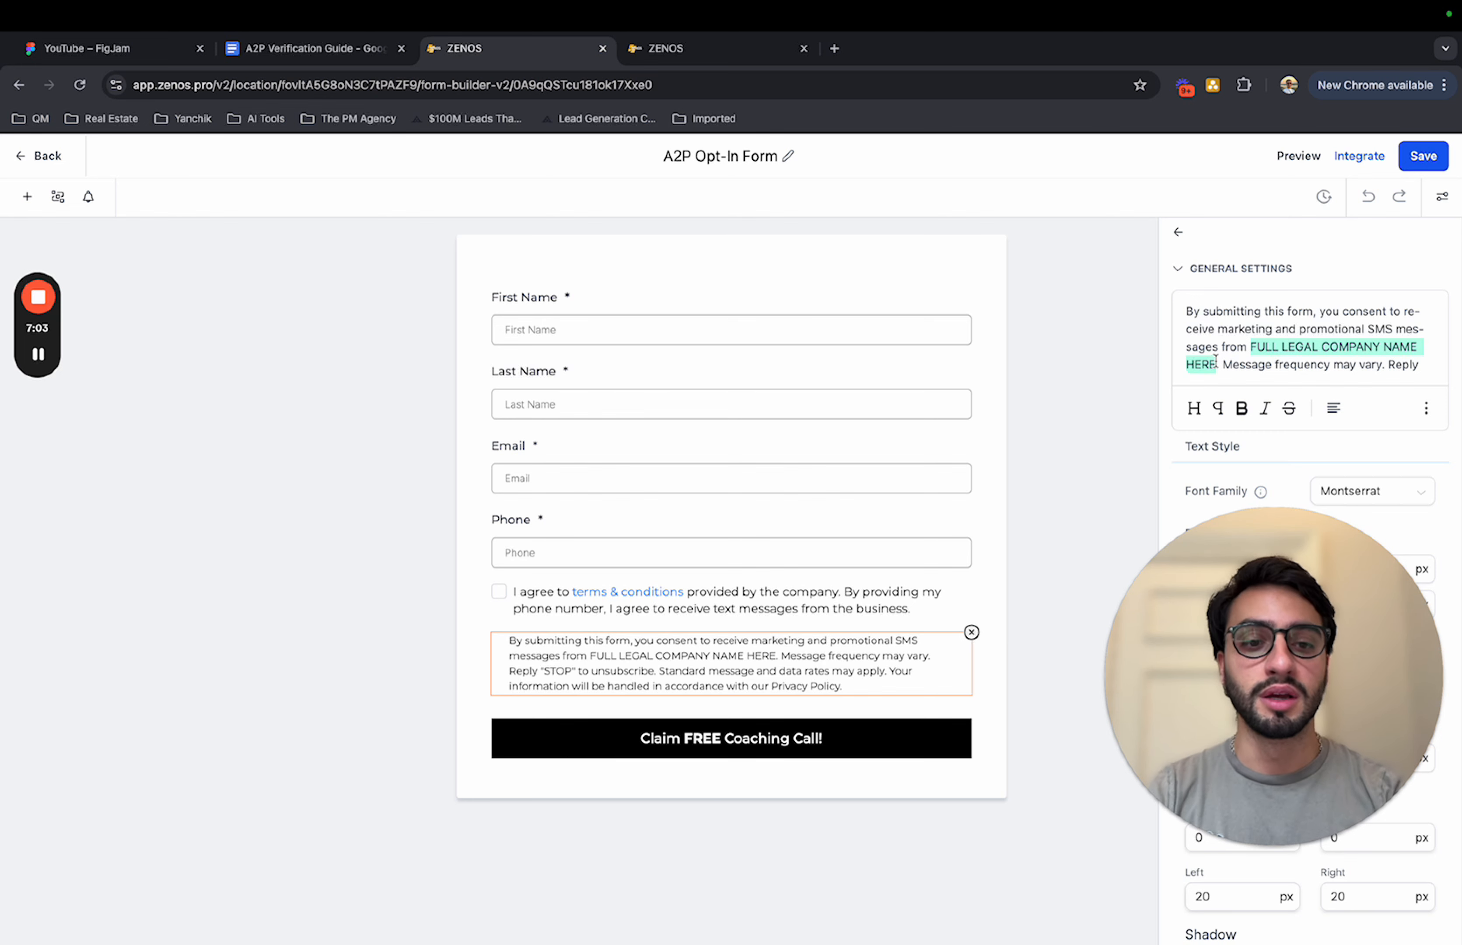
{"action": "left_click", "coordinate": [1352, 250]}
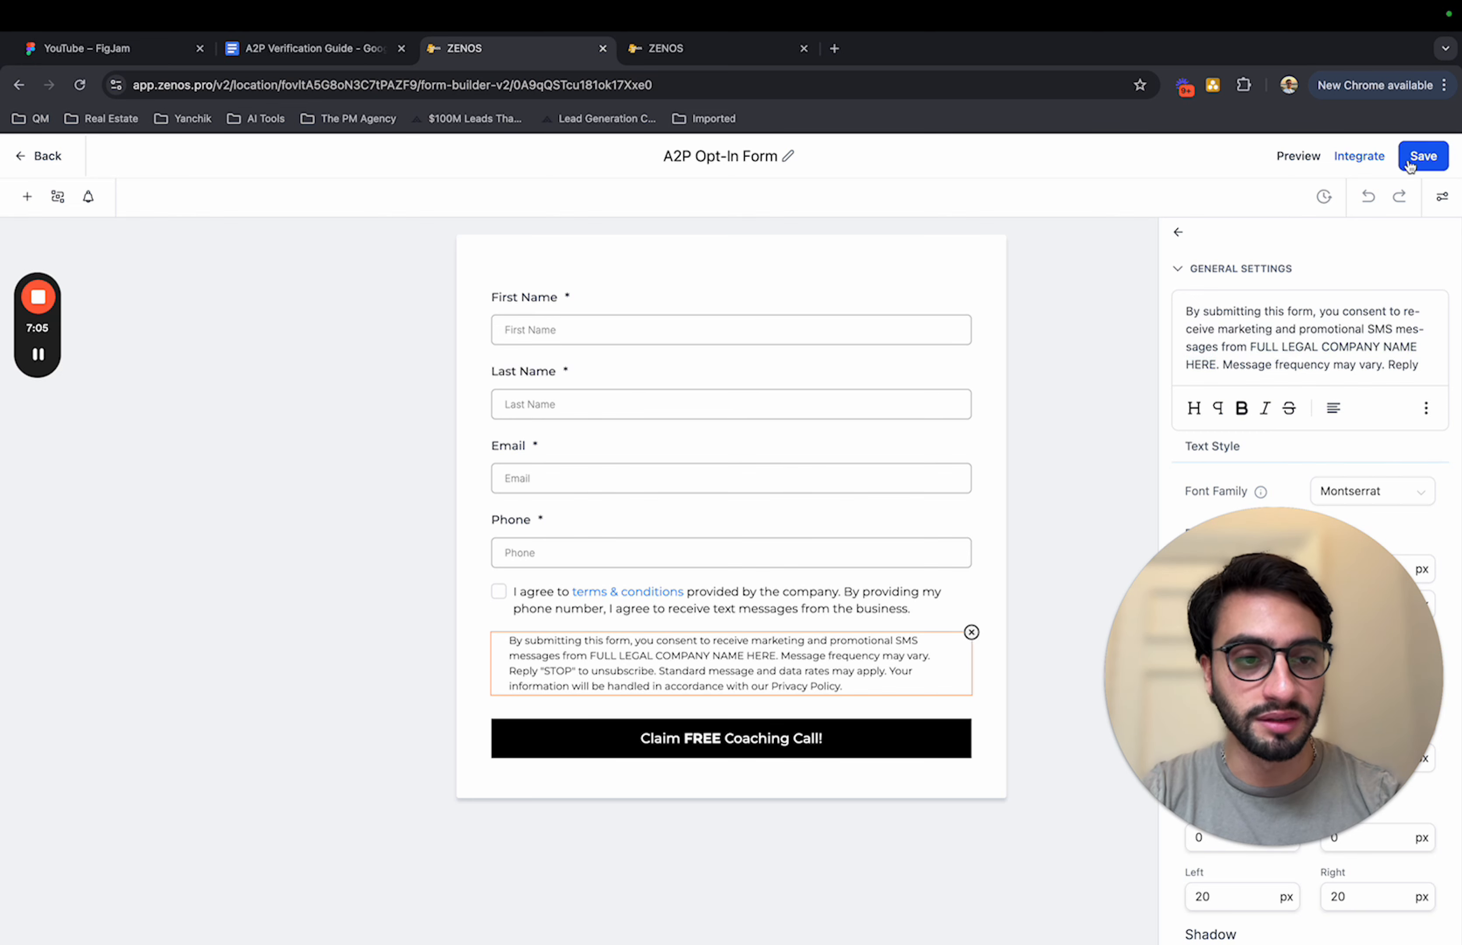
Step: Leave the form and open the Opt-in Funnel's page from the A2P Verification funnels folder in the page editor
{"action": "left_click", "coordinate": [52, 161]}
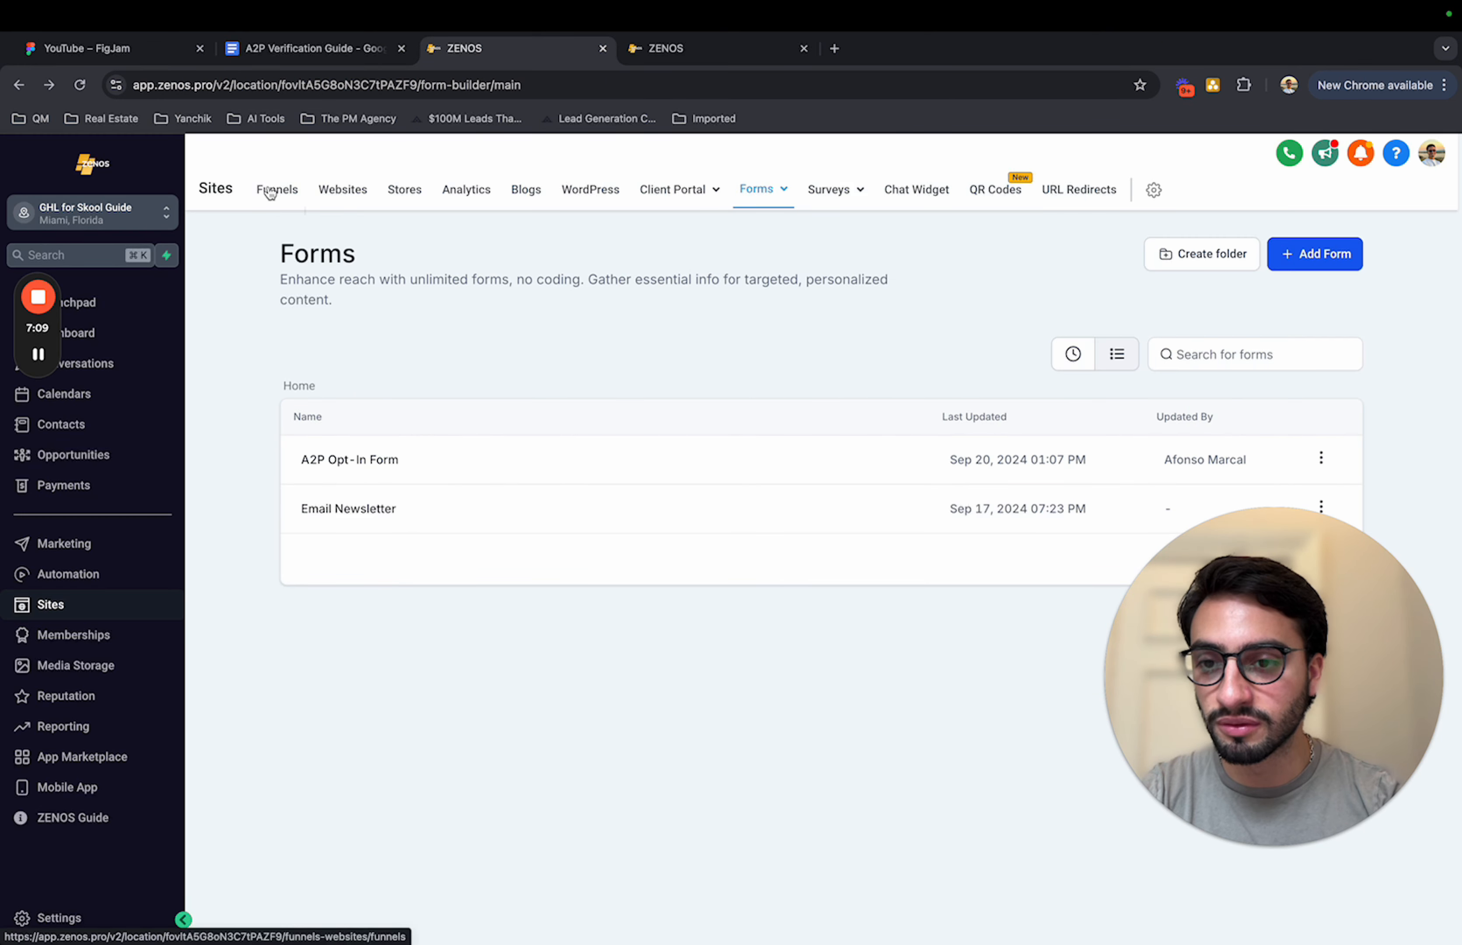
{"action": "left_click", "coordinate": [270, 191]}
{"action": "left_click", "coordinate": [369, 442]}
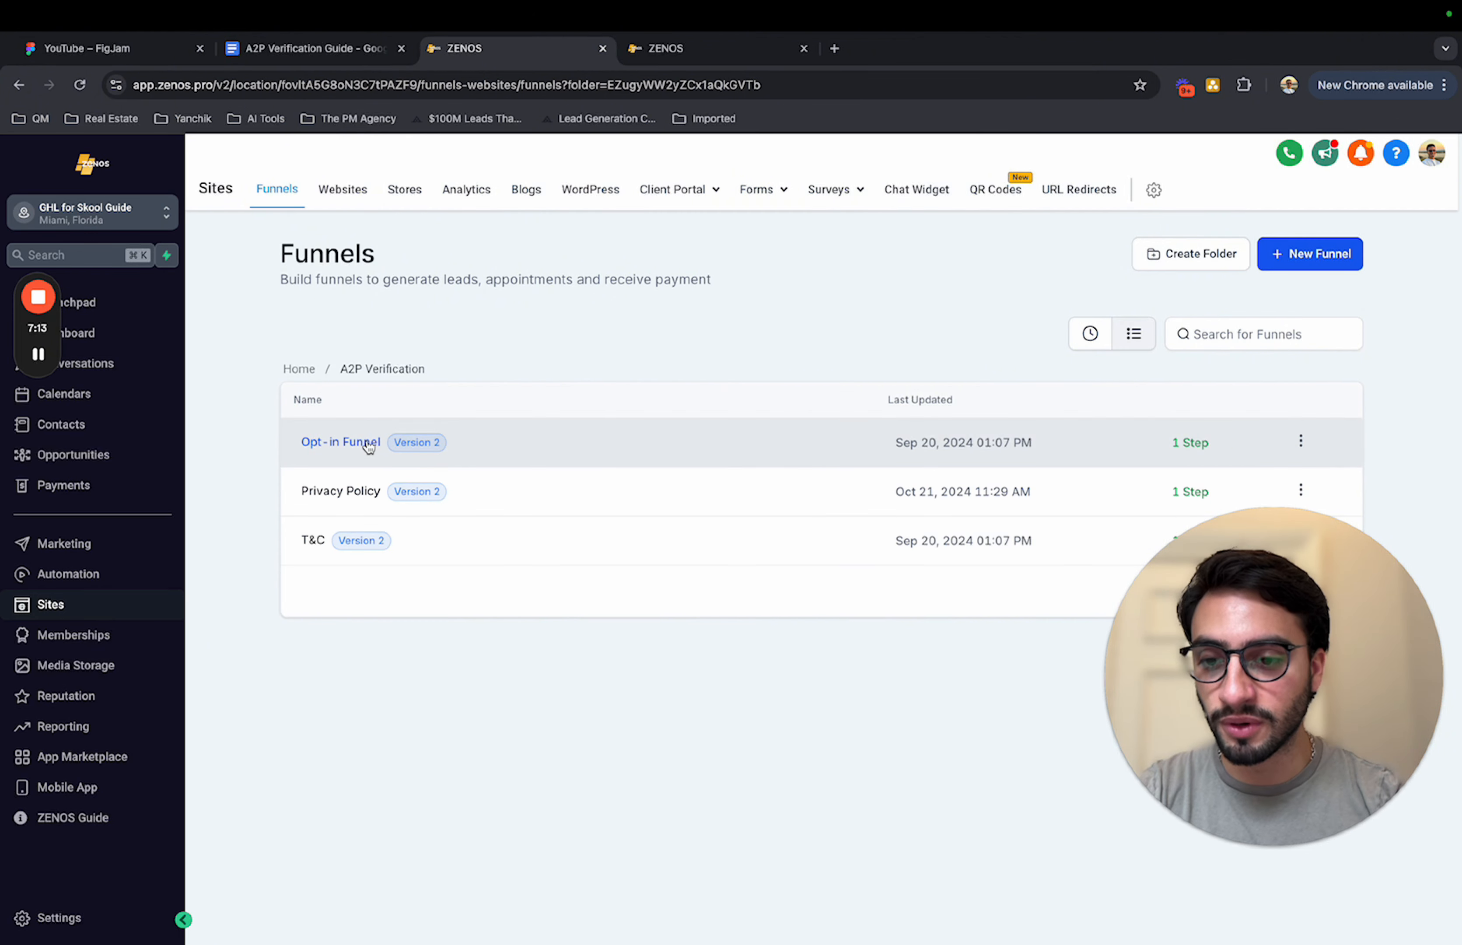
{"action": "left_click", "coordinate": [368, 443]}
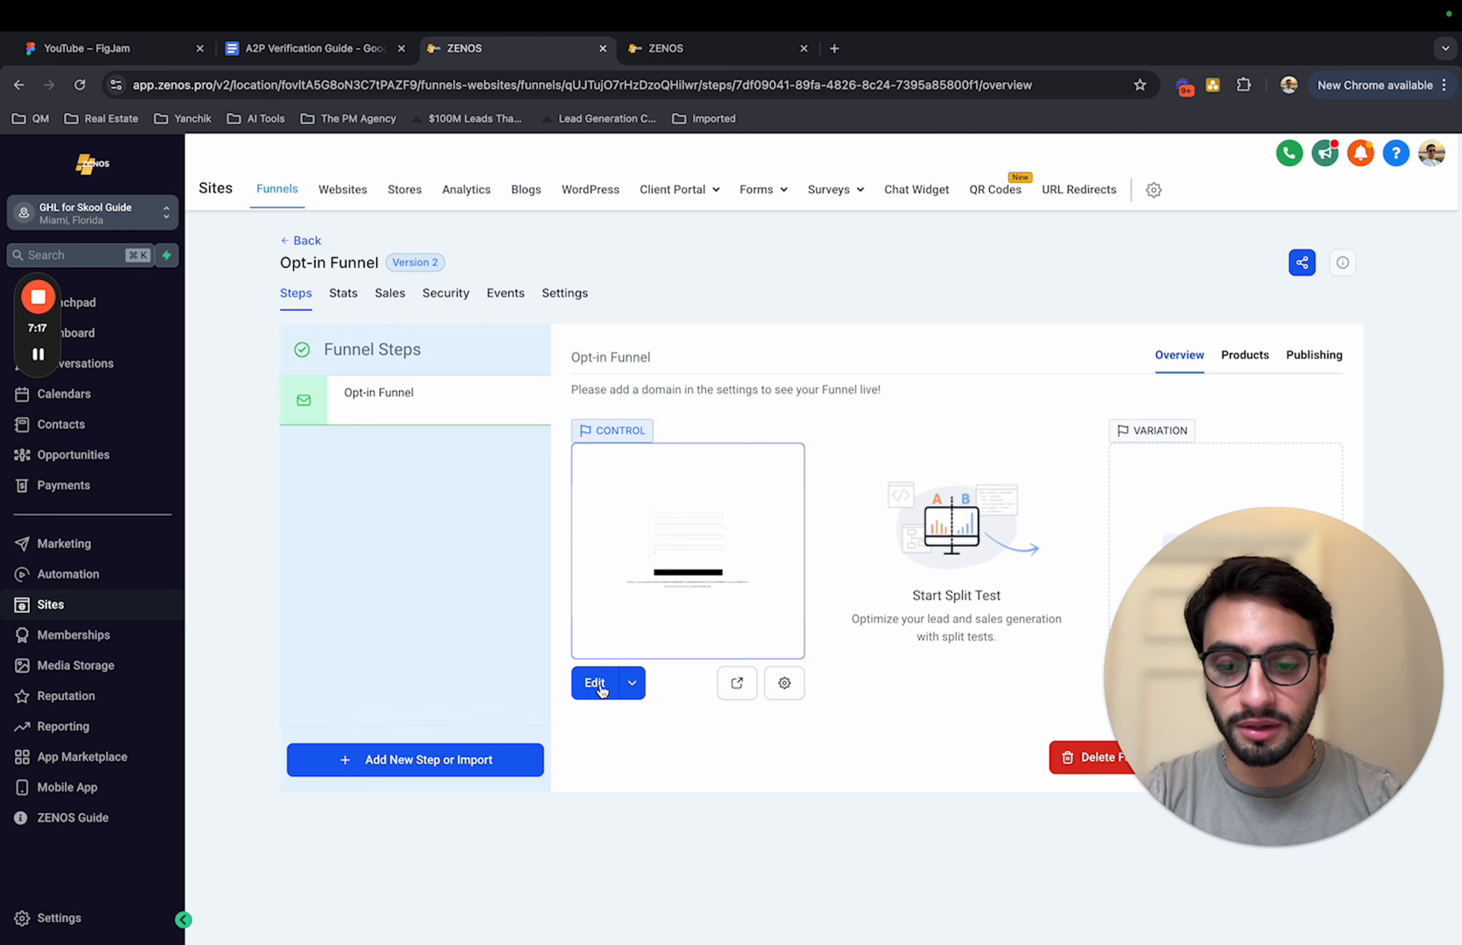
{"action": "left_click", "coordinate": [600, 684]}
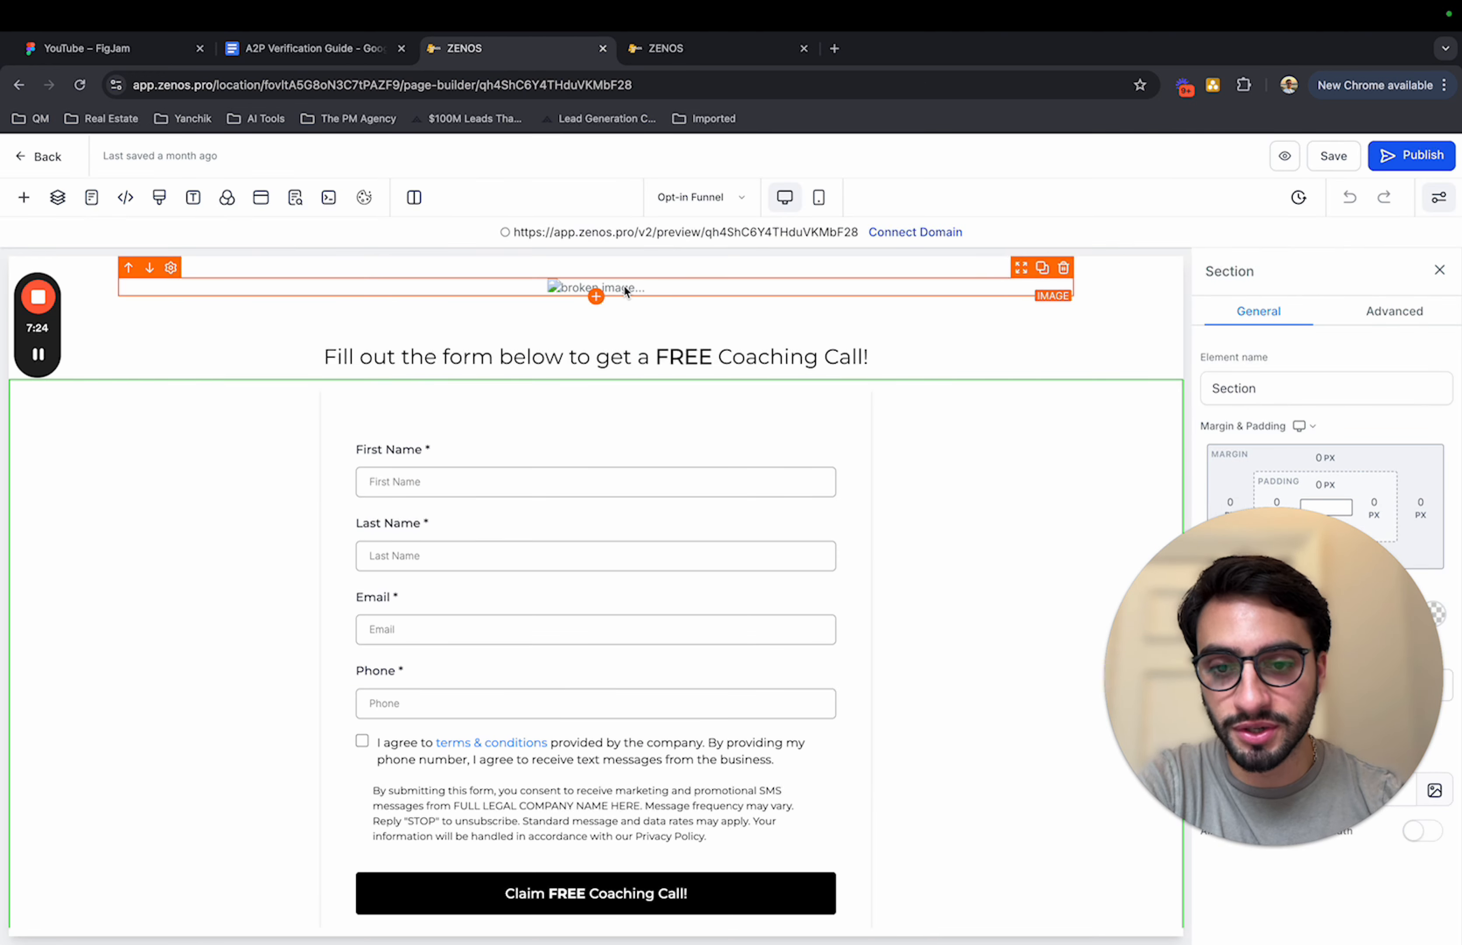
Step: Examine the funnel page's image placeholders, opt-in form and footer, and return to the funnel overview to read its domain notice
{"action": "left_click", "coordinate": [643, 288]}
{"action": "scroll", "coordinate": [643, 284], "scroll_direction": "down", "scroll_amount": 3}
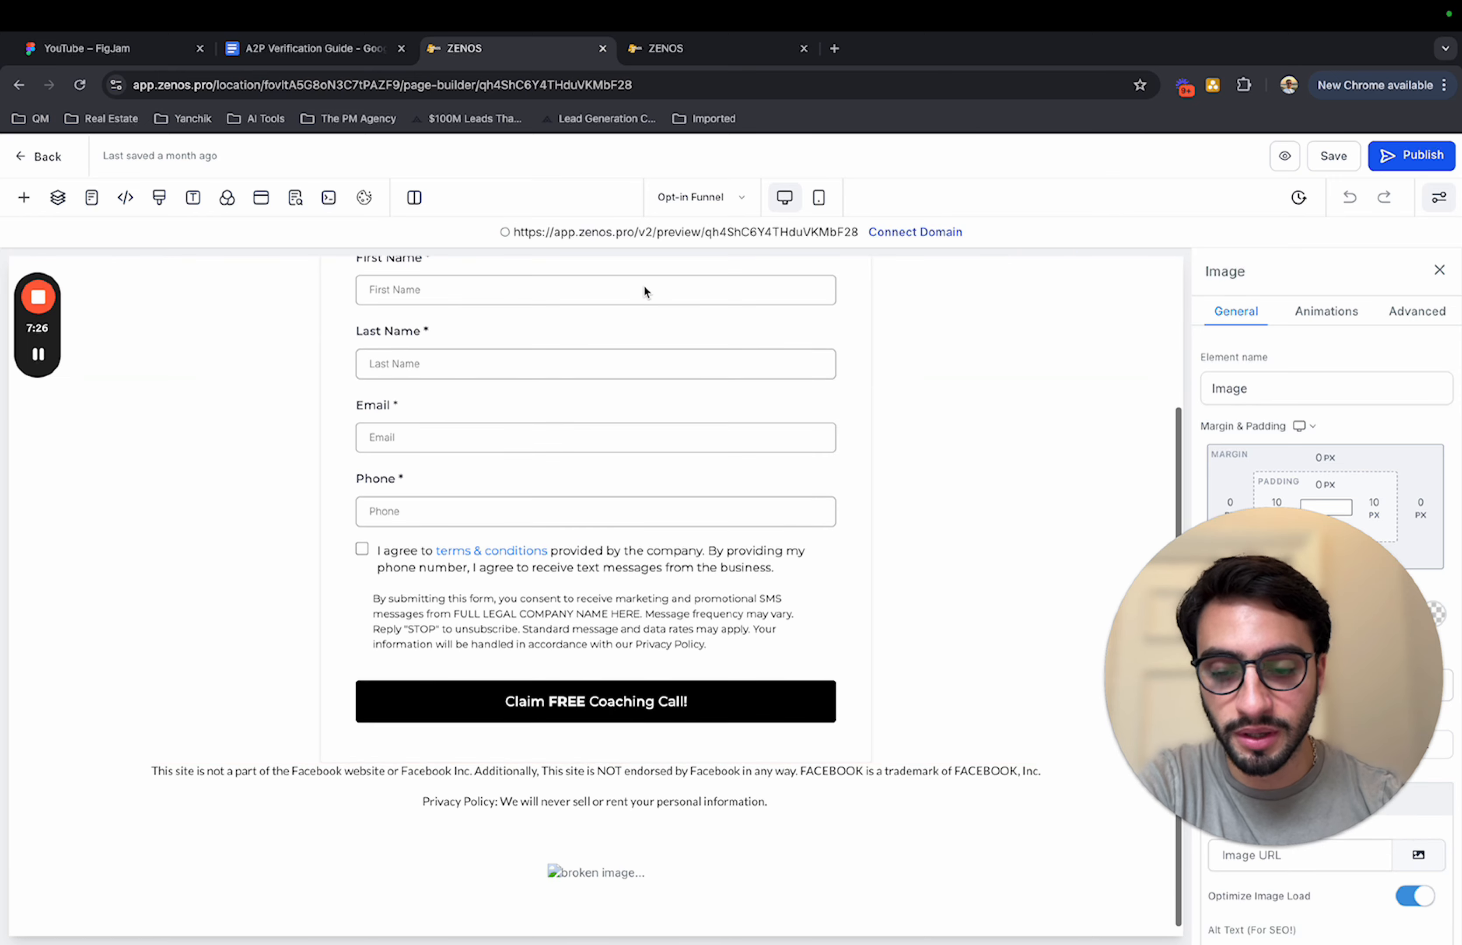
{"action": "scroll", "coordinate": [581, 862], "scroll_direction": "up", "scroll_amount": 2}
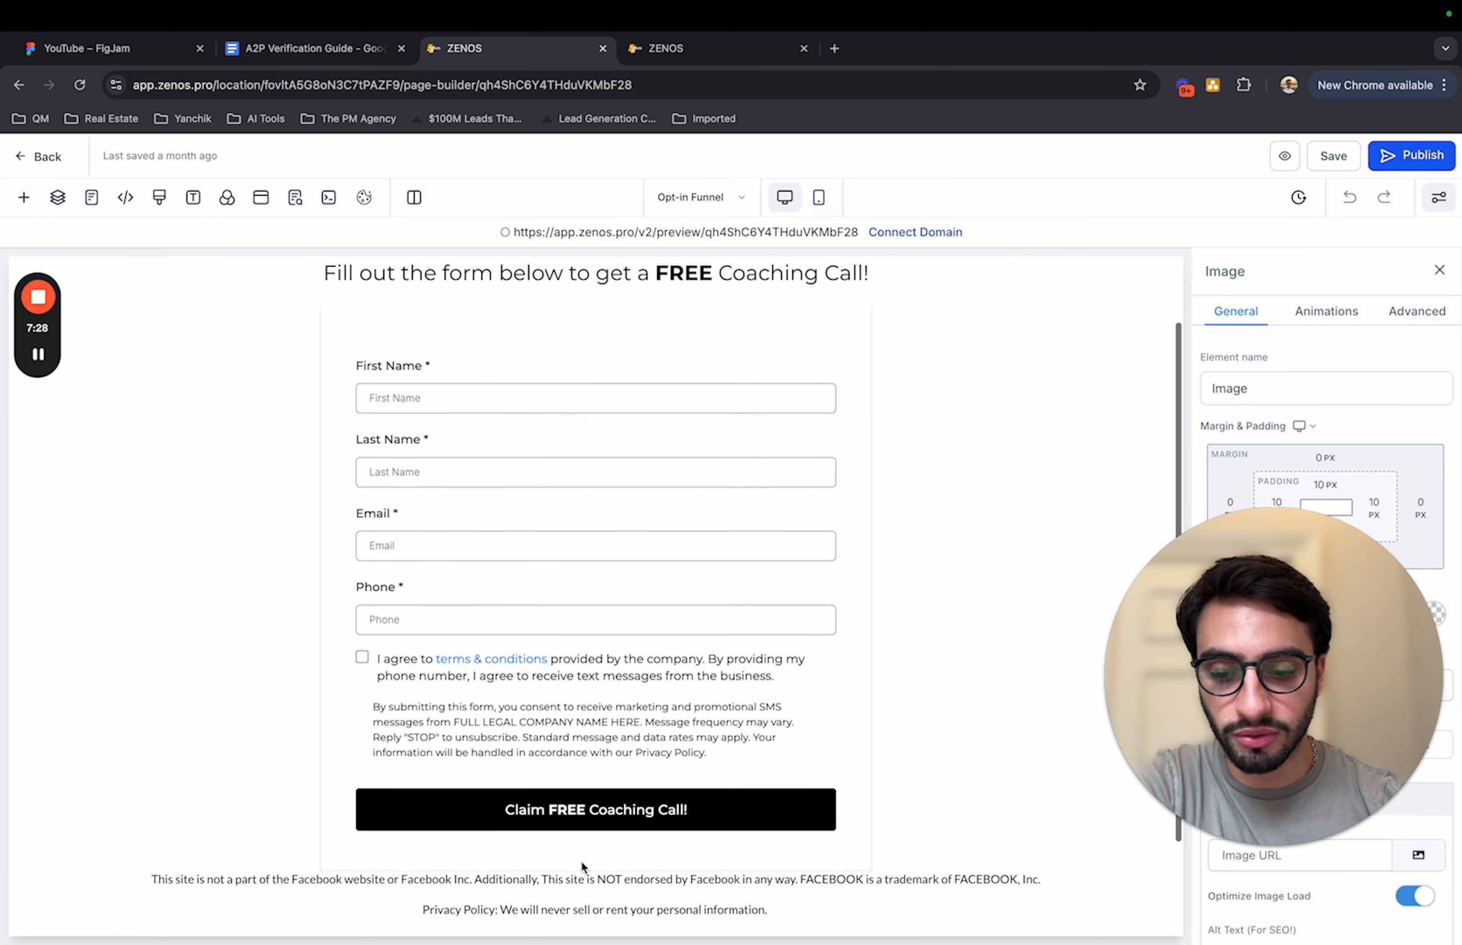
{"action": "scroll", "coordinate": [581, 862], "scroll_direction": "up", "scroll_amount": 1}
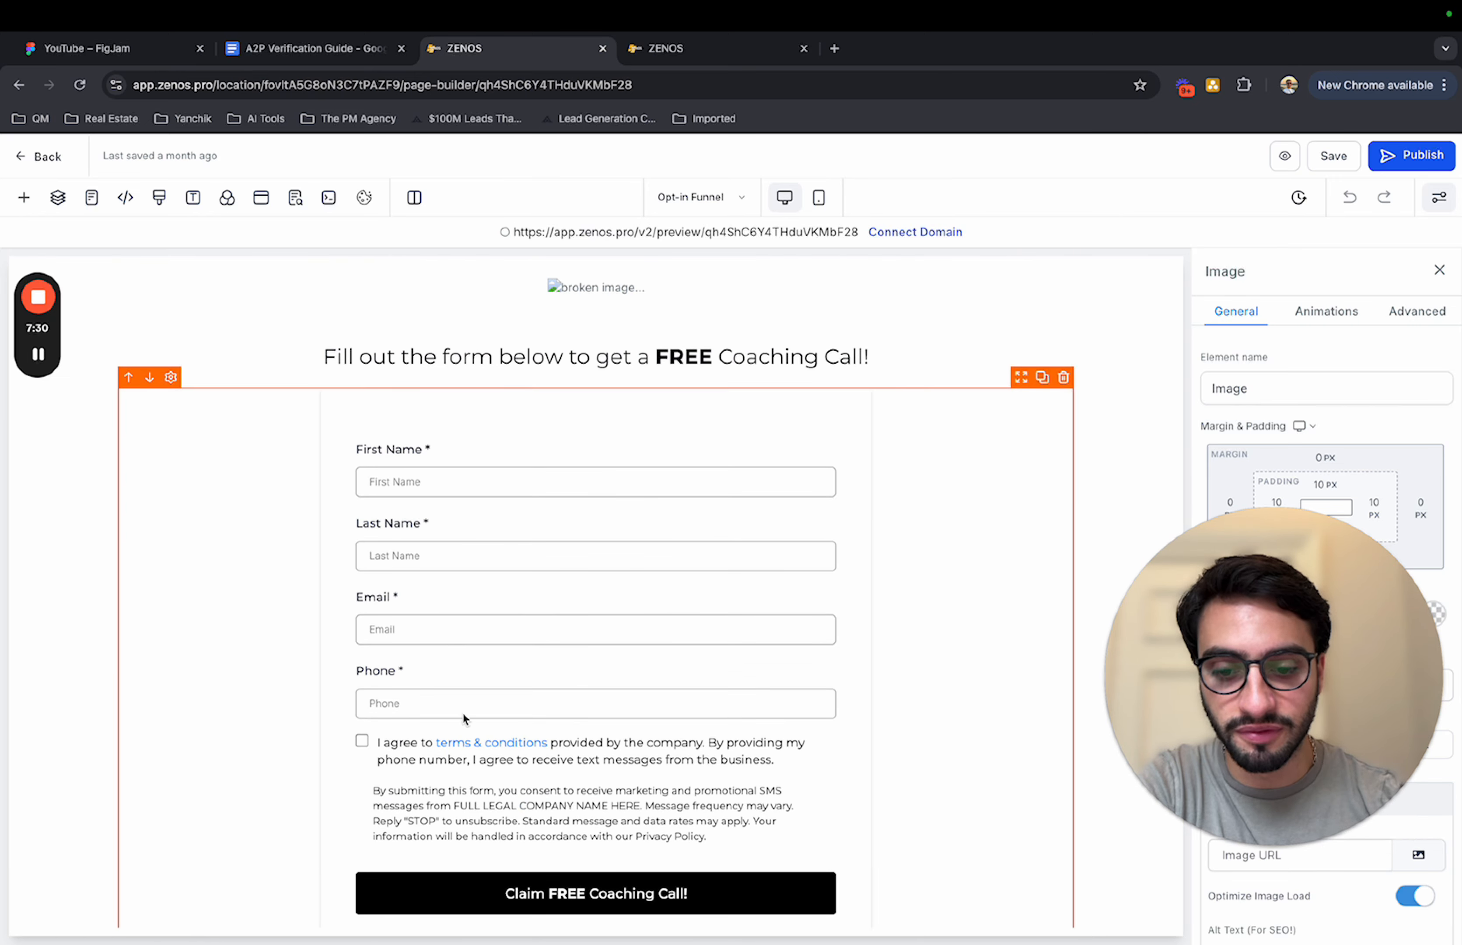
{"action": "scroll", "coordinate": [462, 712], "scroll_direction": "down", "scroll_amount": 1}
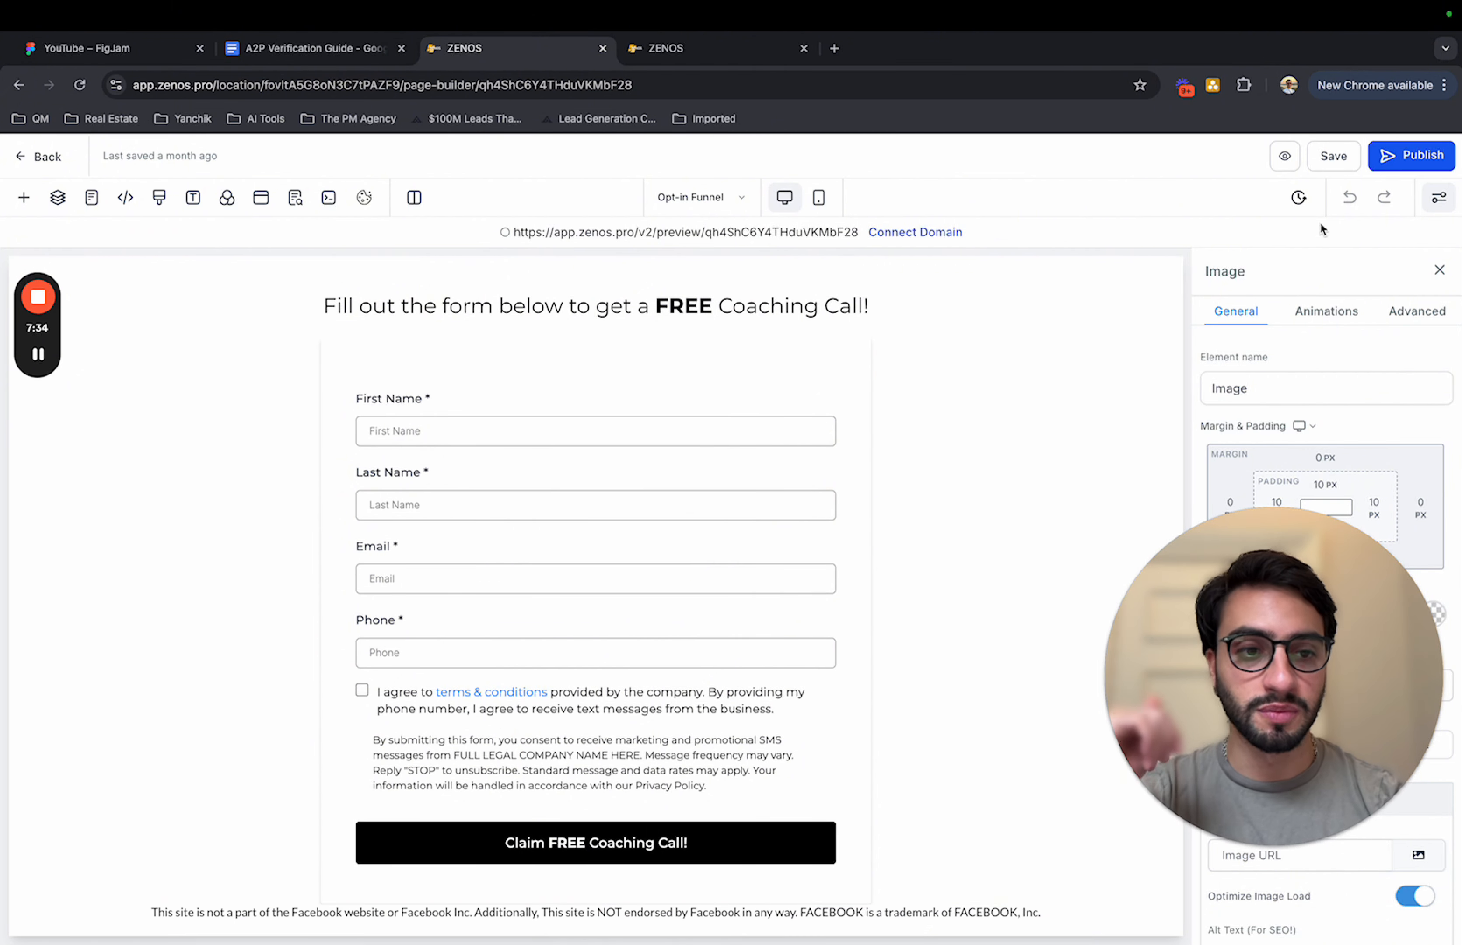
{"action": "left_click", "coordinate": [46, 156]}
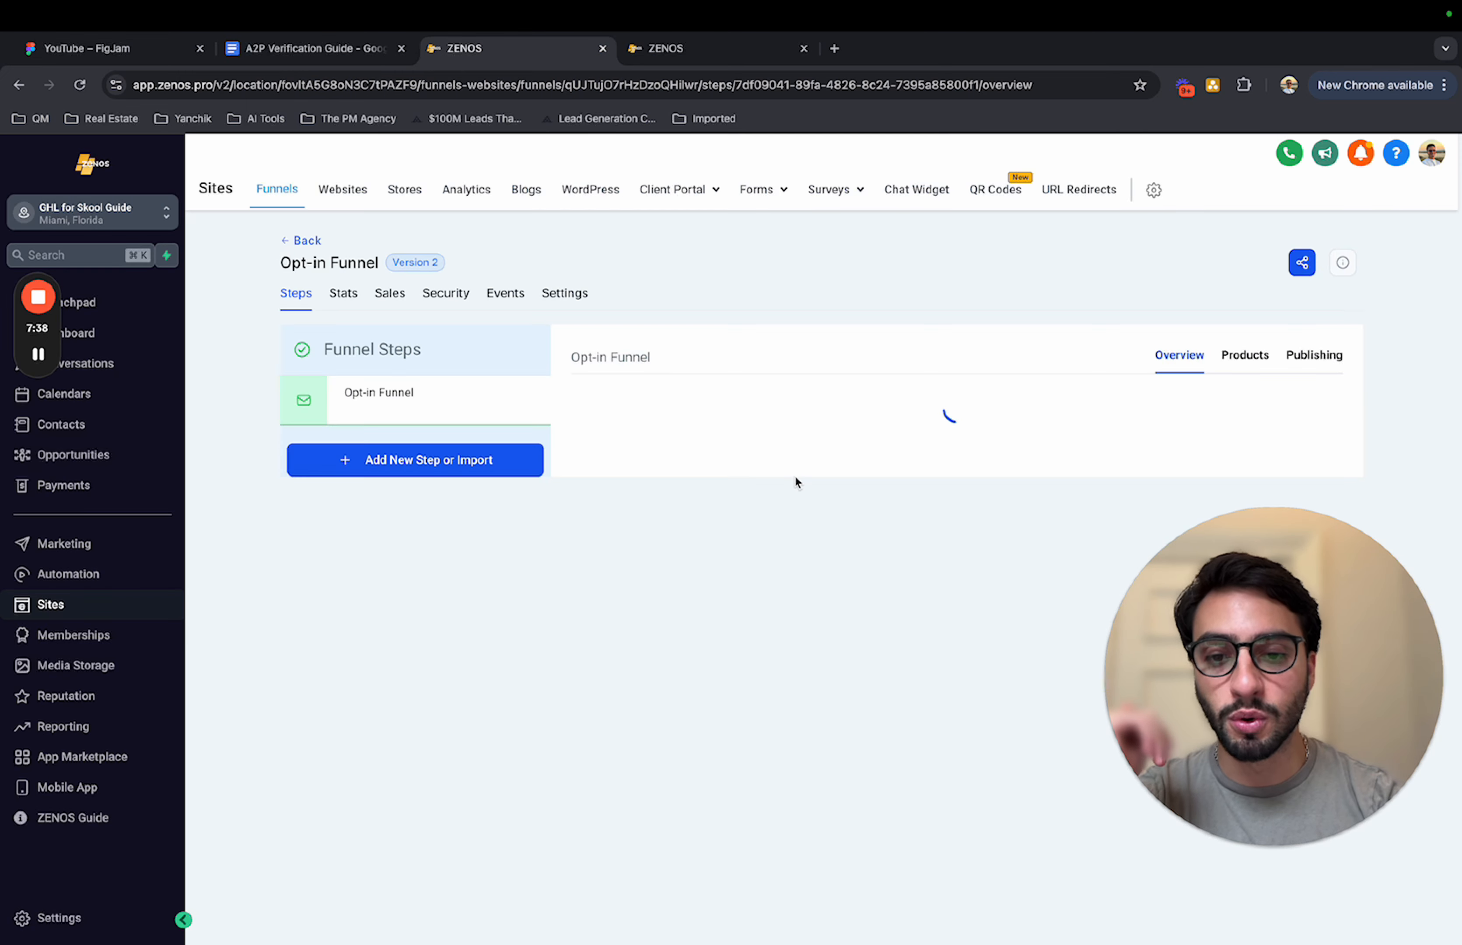
{"action": "left_click_drag", "start_coordinate": [899, 388], "coordinate": [569, 395]}
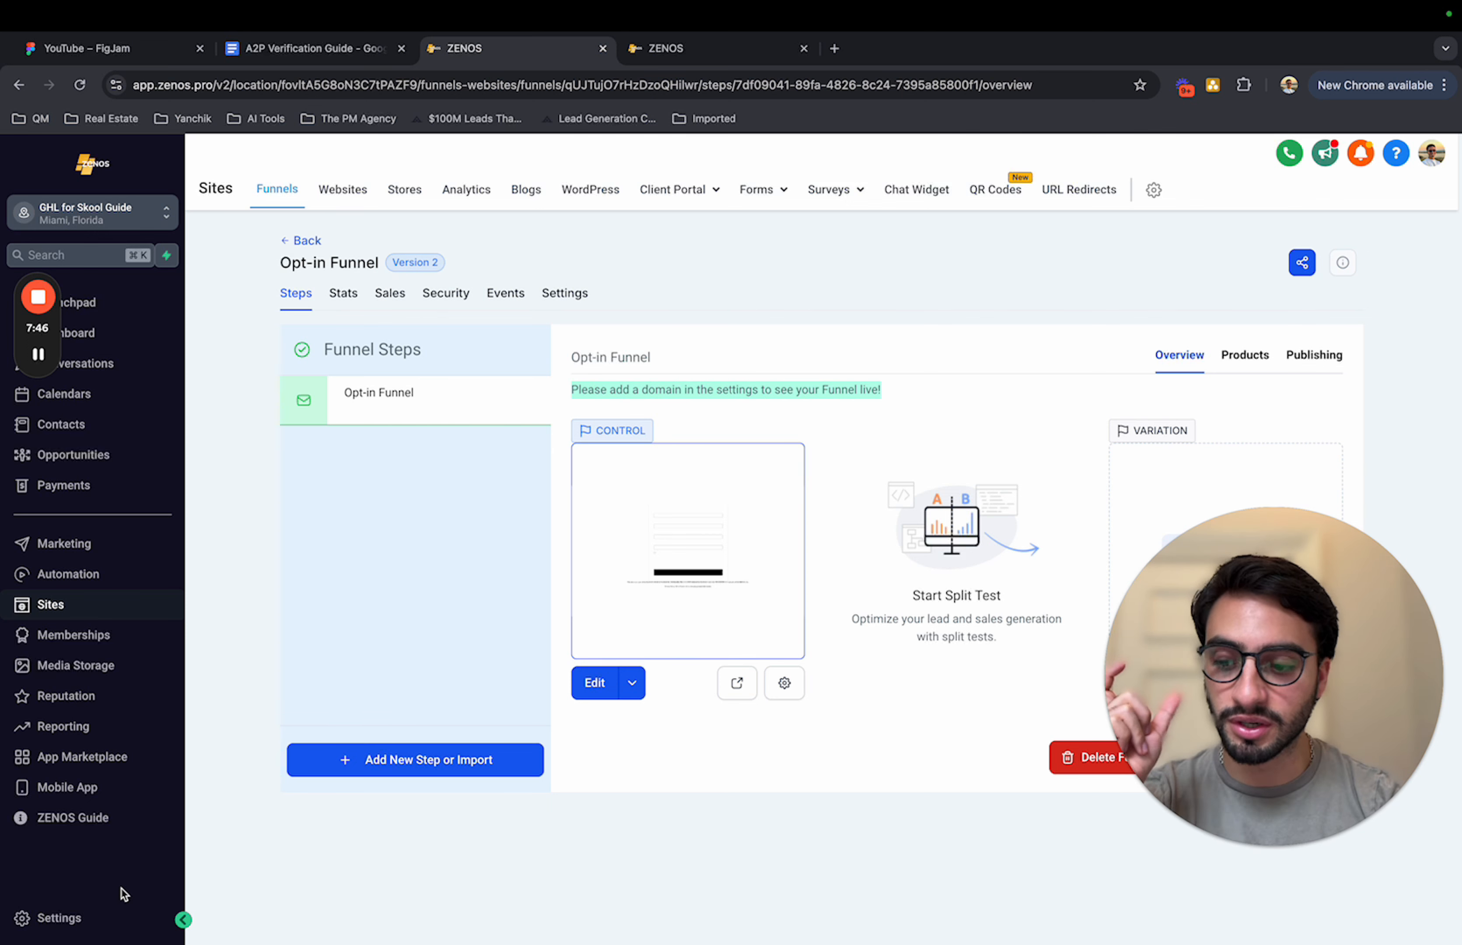
Step: Open the phone number settings, browse the United States numbers available for purchase, and close the purchase dialog without buying one
{"action": "left_click", "coordinate": [49, 918]}
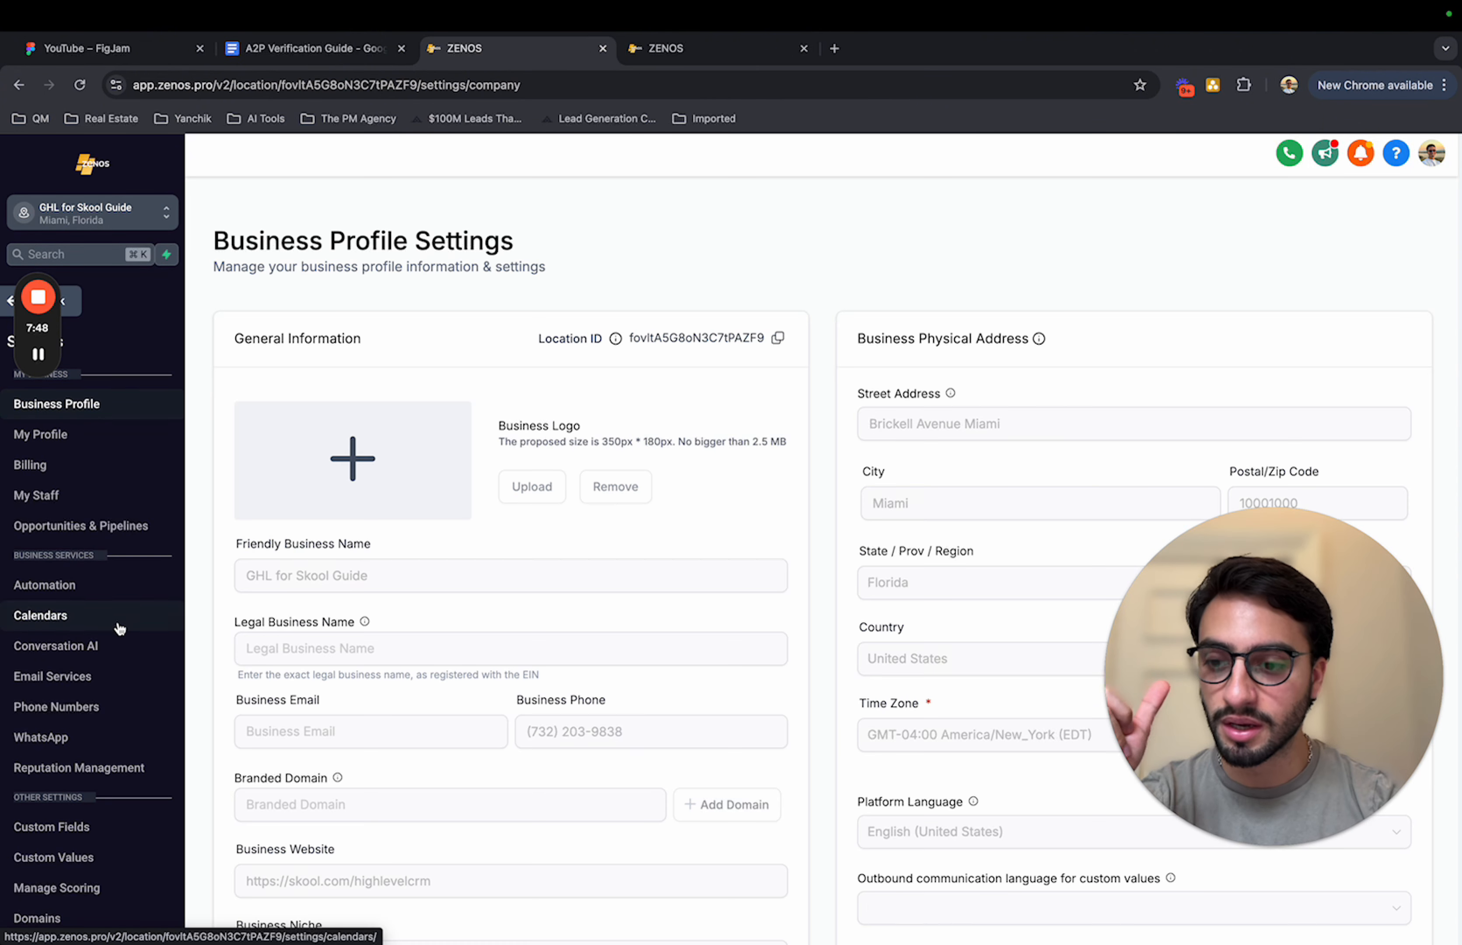
{"action": "left_click", "coordinate": [93, 718]}
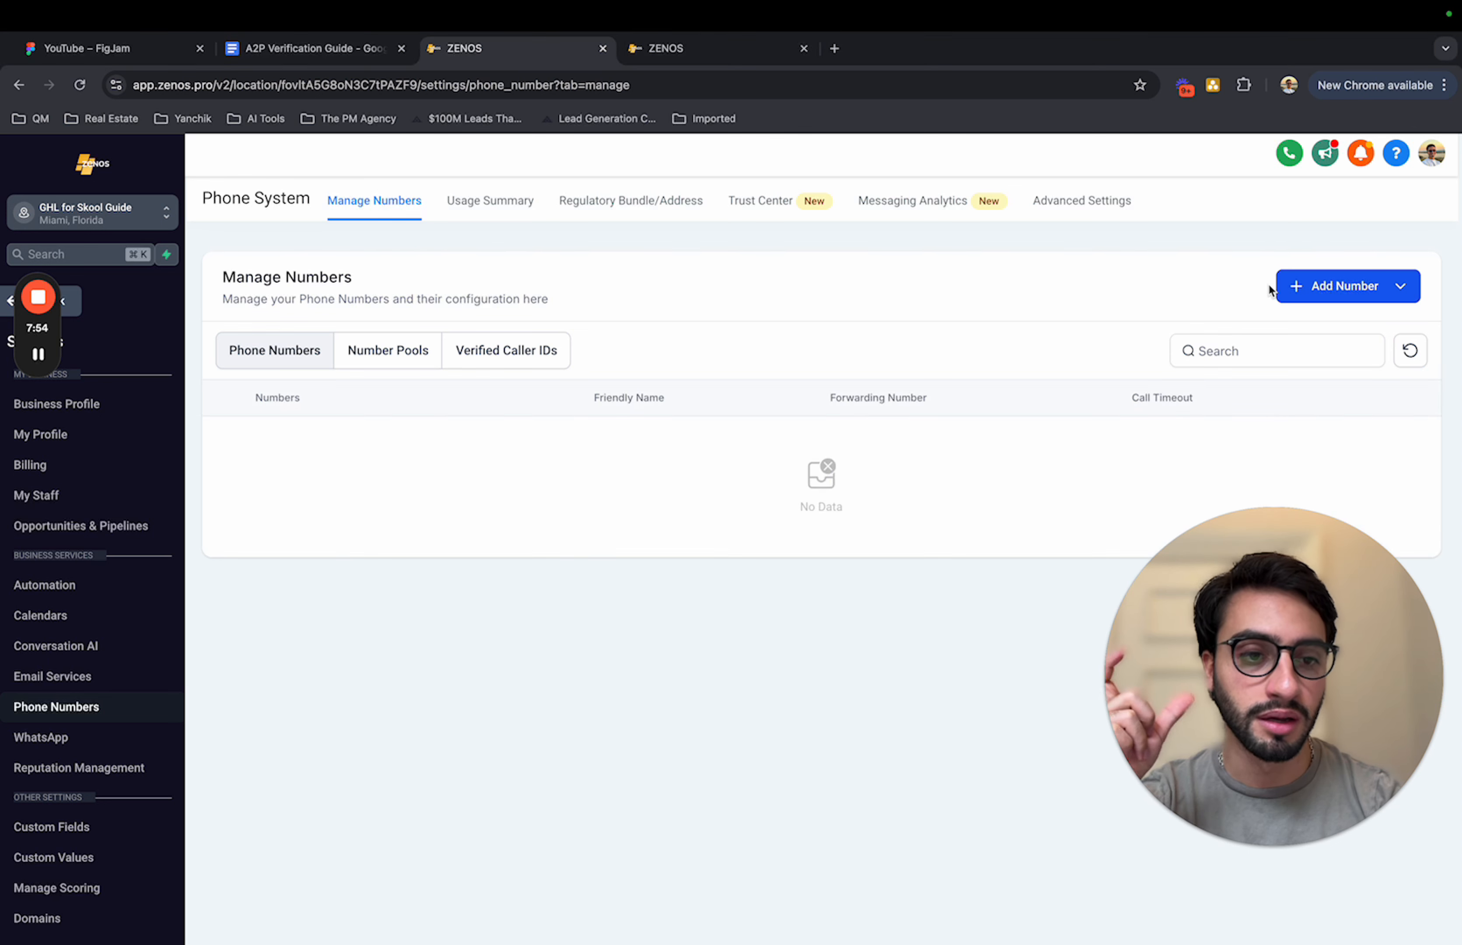
{"action": "left_click", "coordinate": [1315, 290]}
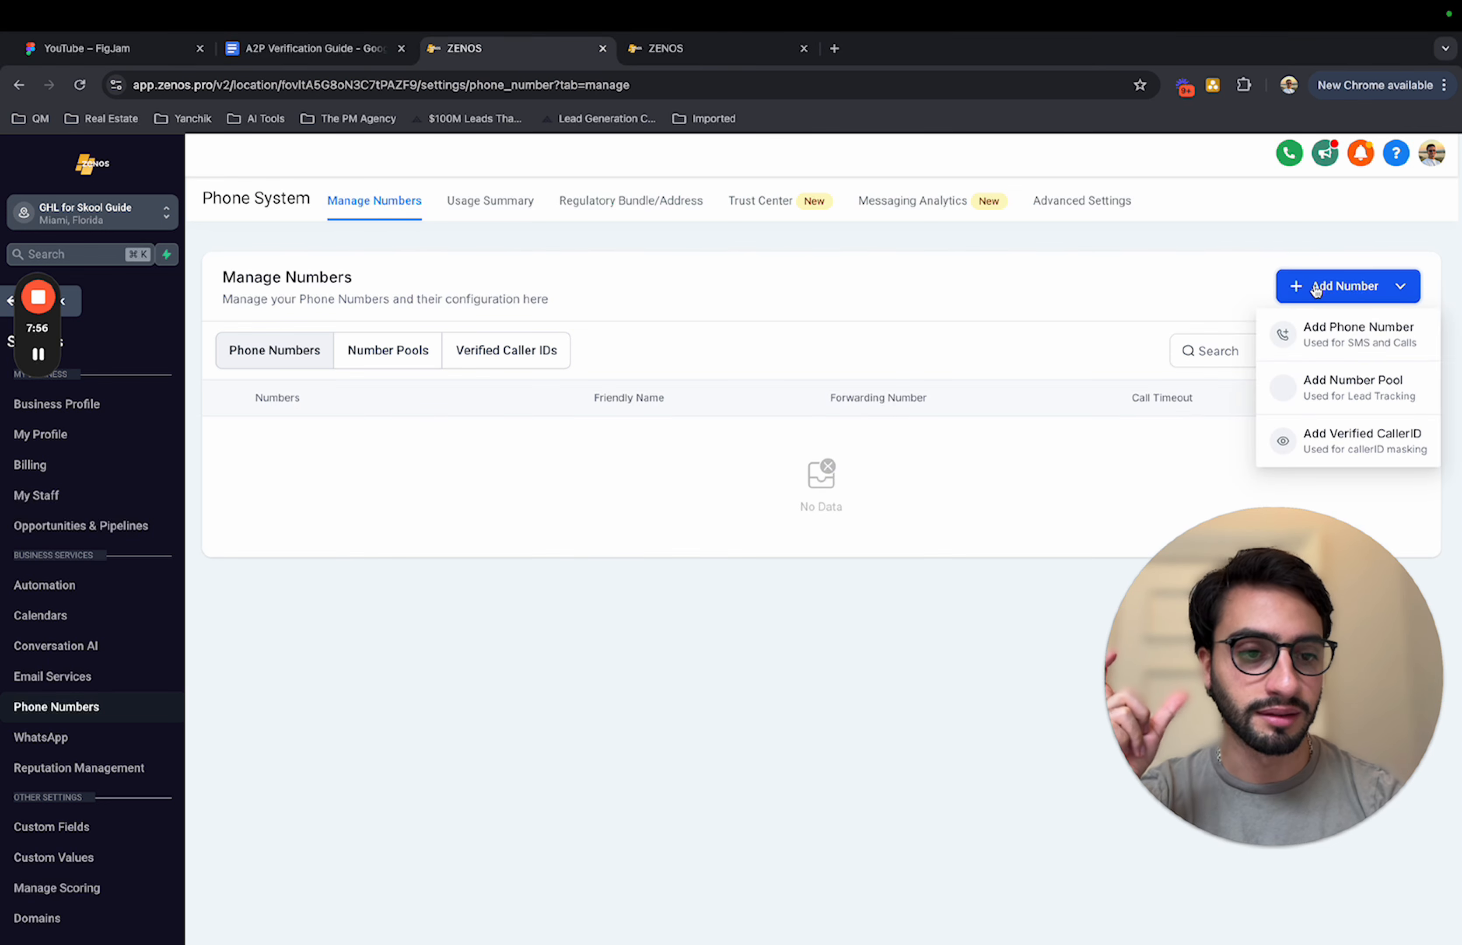
{"action": "left_click", "coordinate": [1346, 336]}
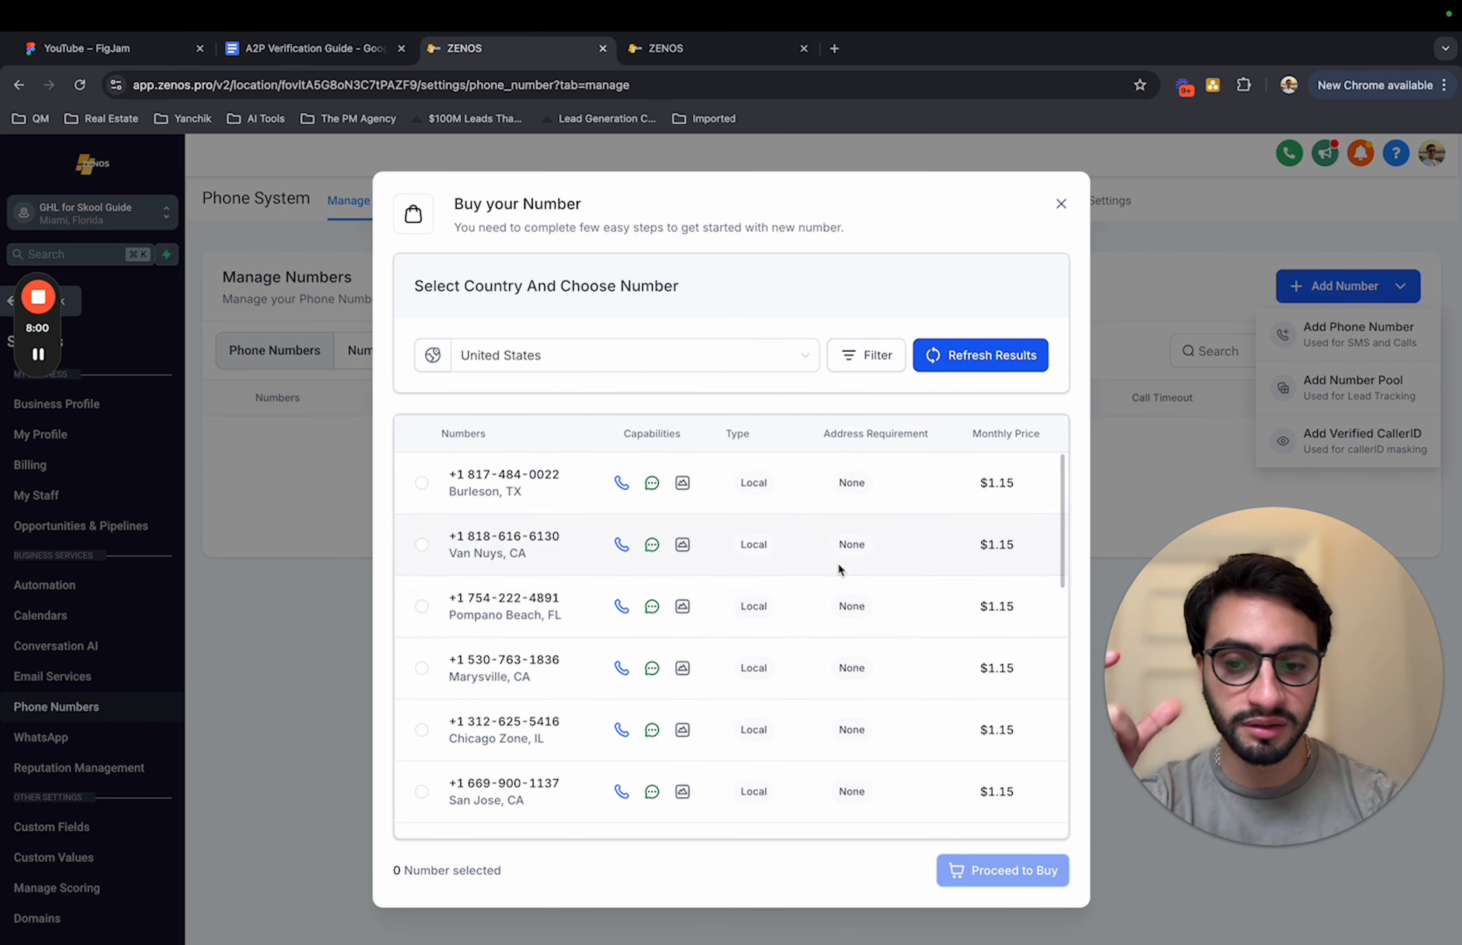
{"action": "scroll", "coordinate": [838, 563], "scroll_direction": "down", "scroll_amount": 3}
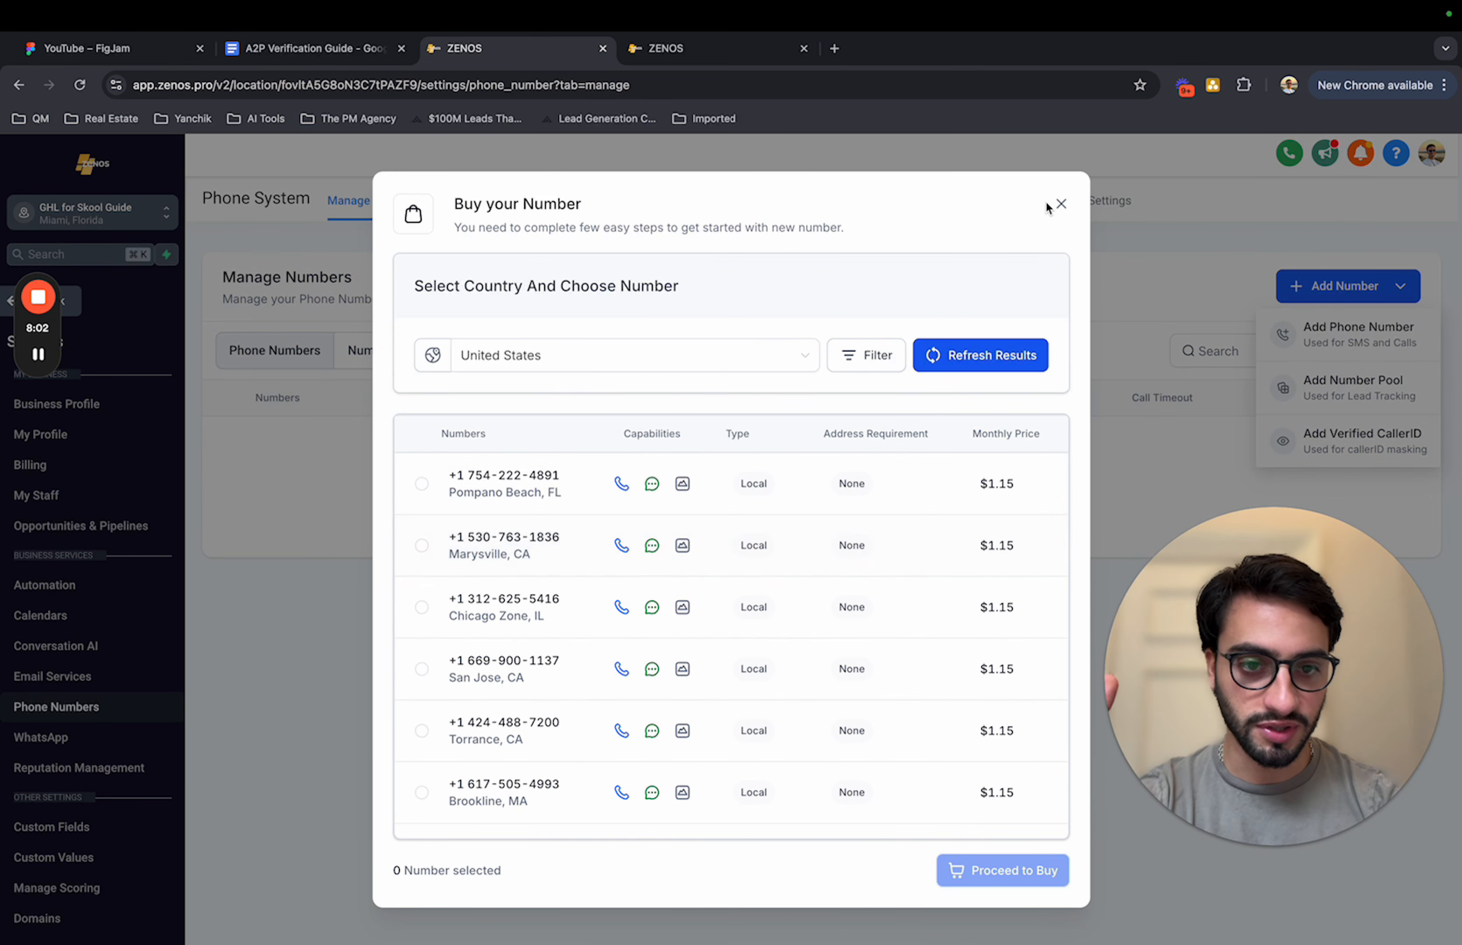
{"action": "left_click", "coordinate": [1061, 203]}
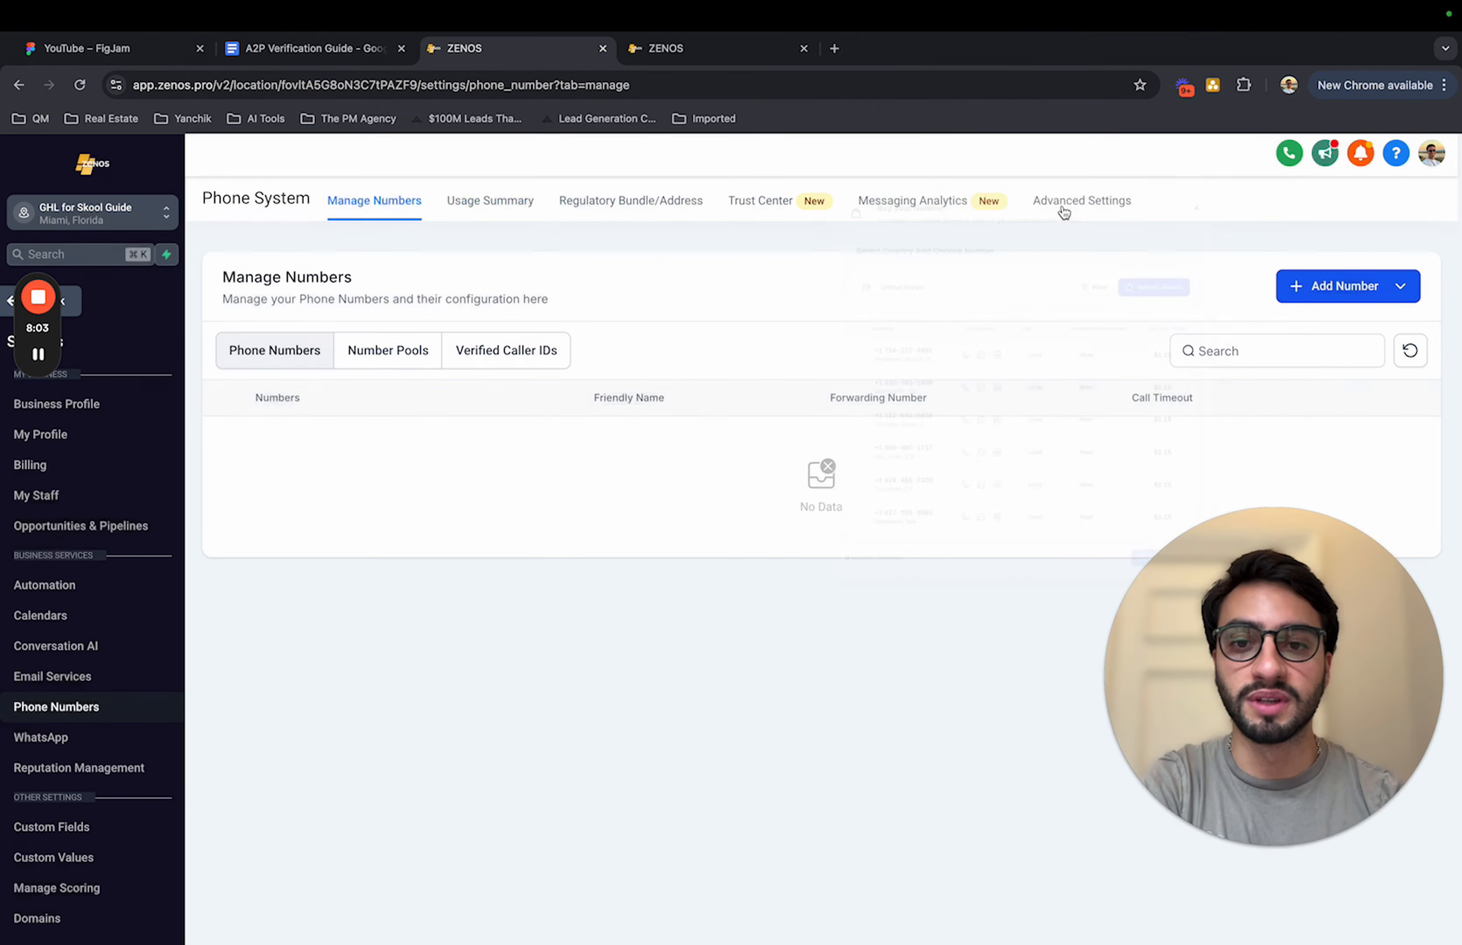
Step: Open the Trust Center's A2P Wizard and examine the brand and campaign registration requirements
{"action": "left_click", "coordinate": [774, 209]}
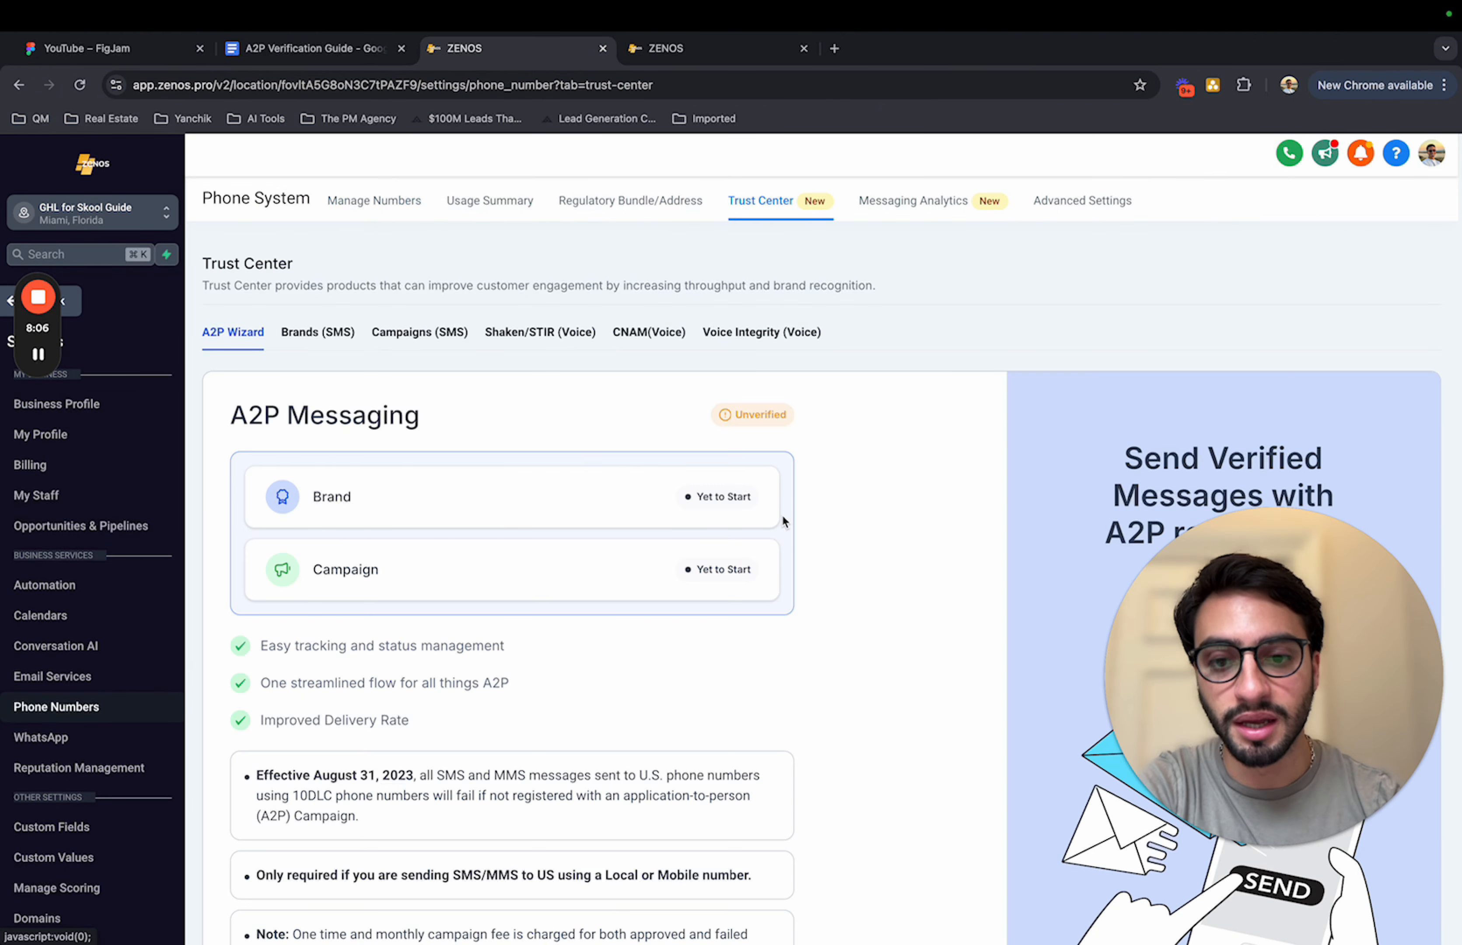
{"action": "scroll", "coordinate": [629, 618], "scroll_direction": "down", "scroll_amount": 3}
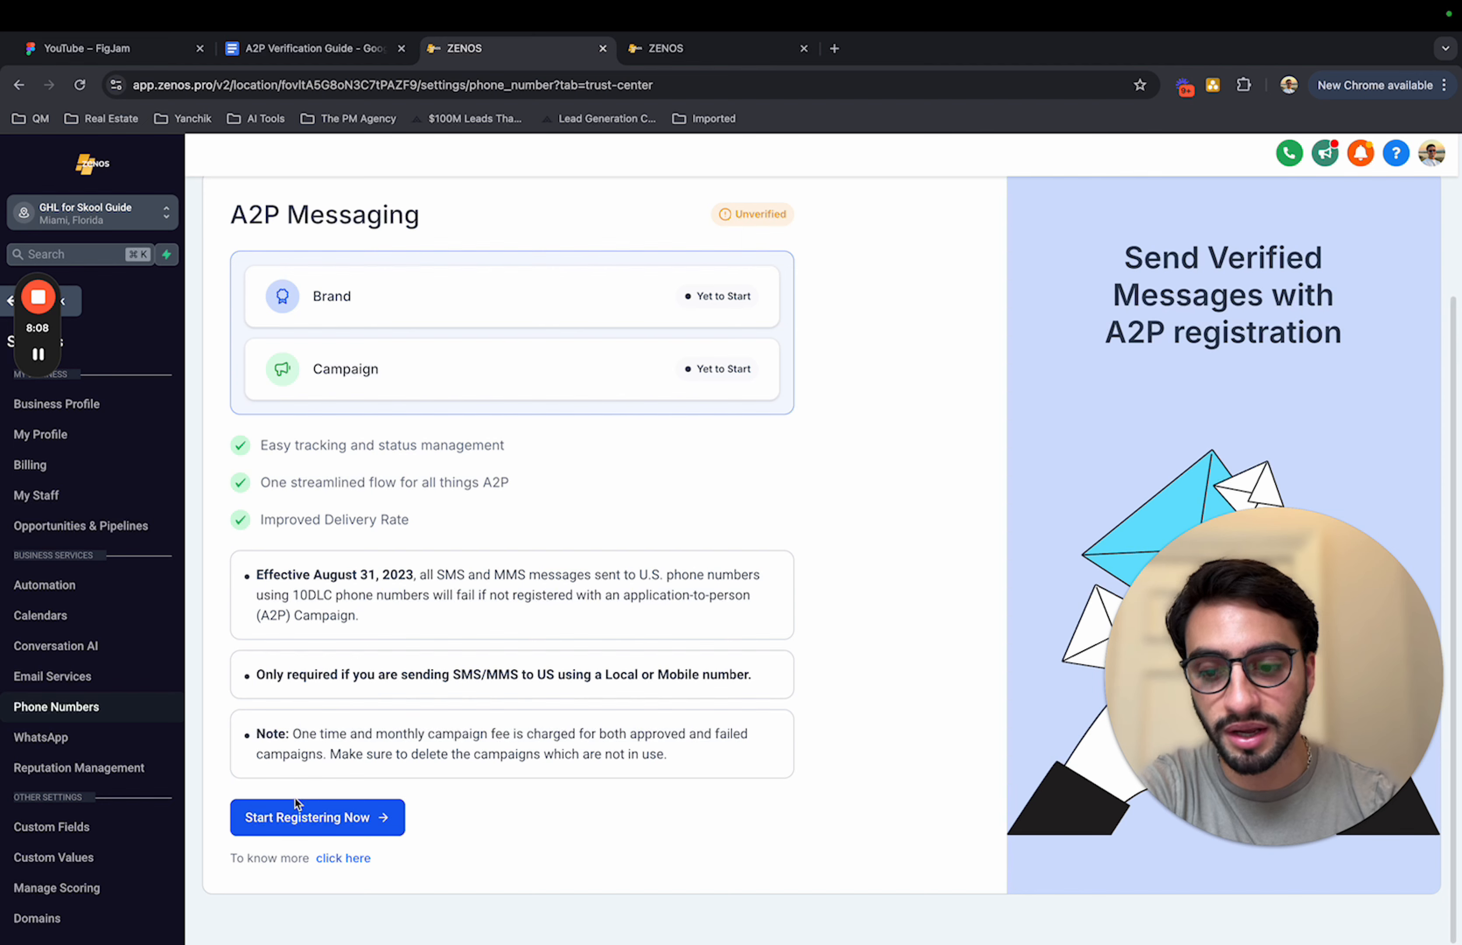
{"action": "scroll", "coordinate": [359, 818], "scroll_direction": "up", "scroll_amount": 2}
{"action": "scroll", "coordinate": [361, 818], "scroll_direction": "down", "scroll_amount": 1}
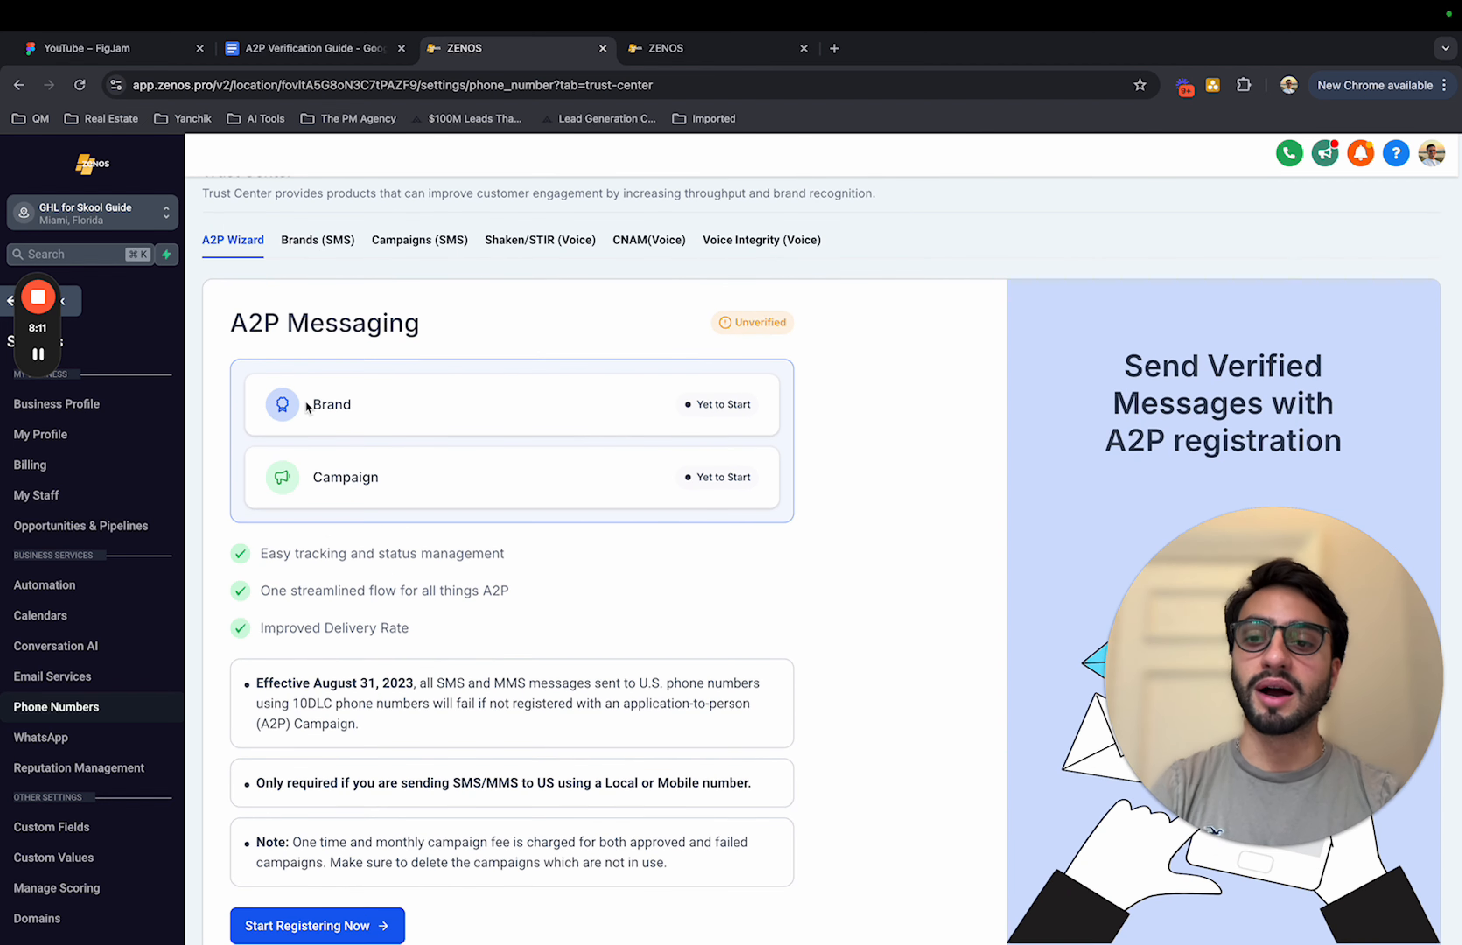
{"action": "scroll", "coordinate": [870, 428], "scroll_direction": "down", "scroll_amount": 2}
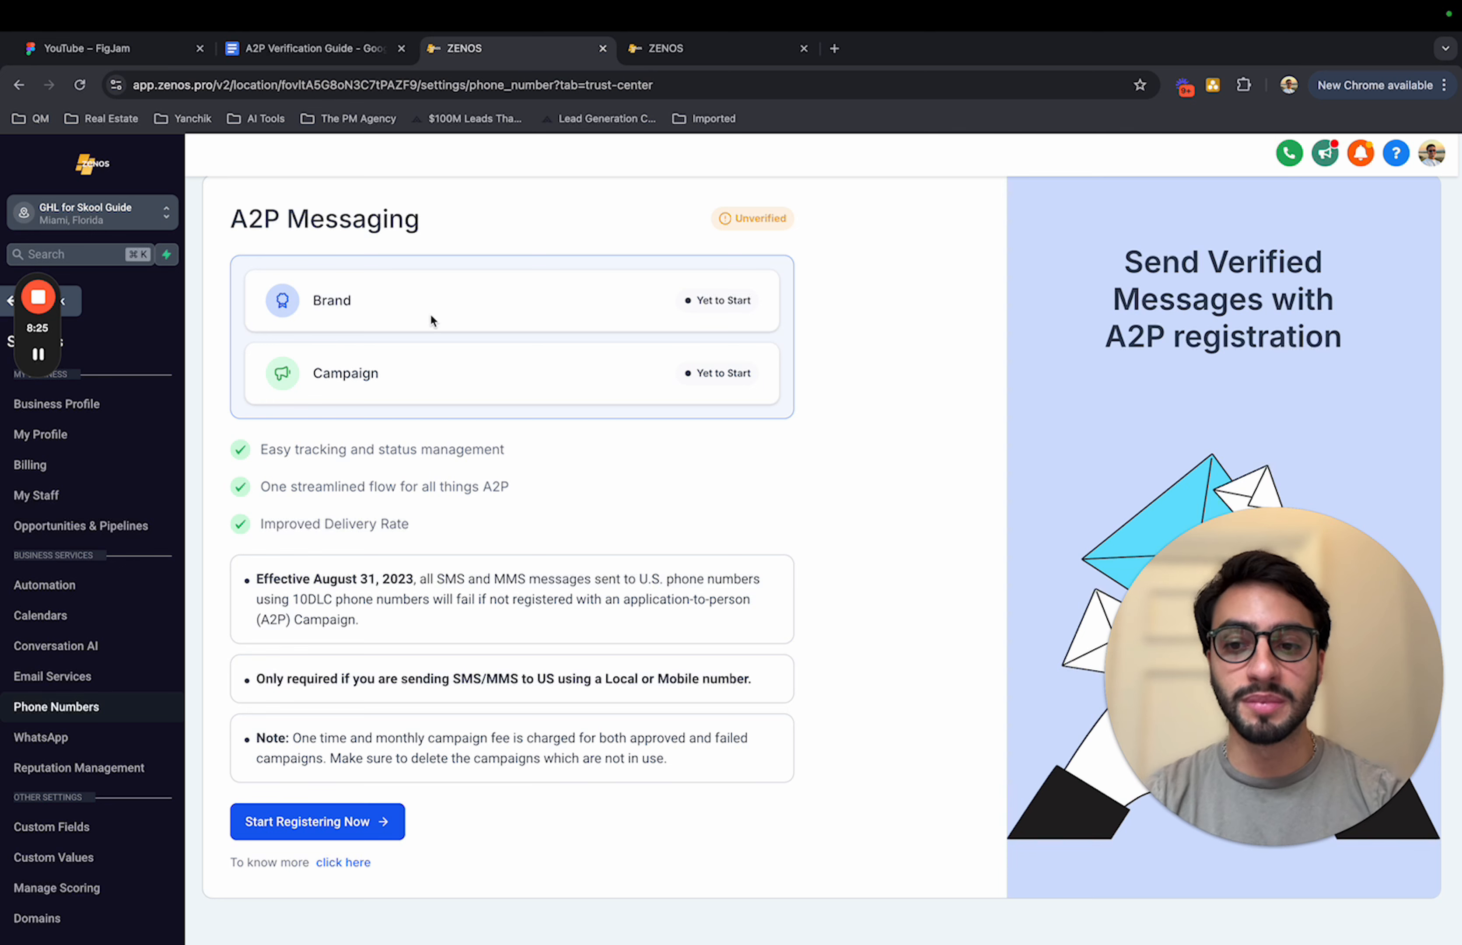
Step: Switch to the GHL for Skool account's A2P registration and review the campaign use cases, keeping Low Volume Mixed (Recommended)
{"action": "left_click", "coordinate": [671, 49]}
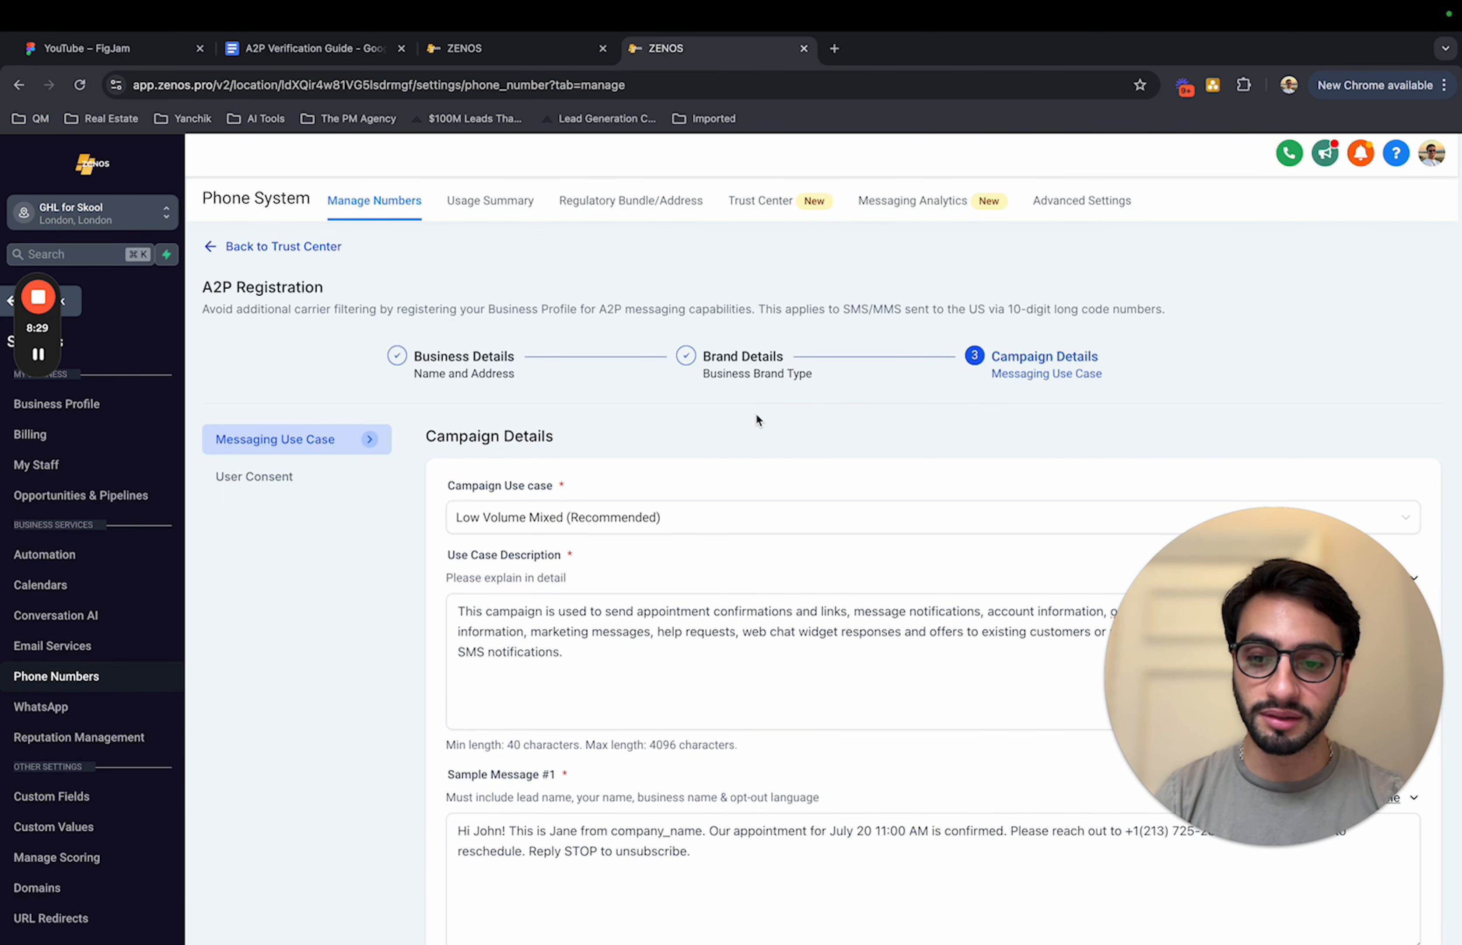
{"action": "scroll", "coordinate": [756, 415], "scroll_direction": "down", "scroll_amount": 3}
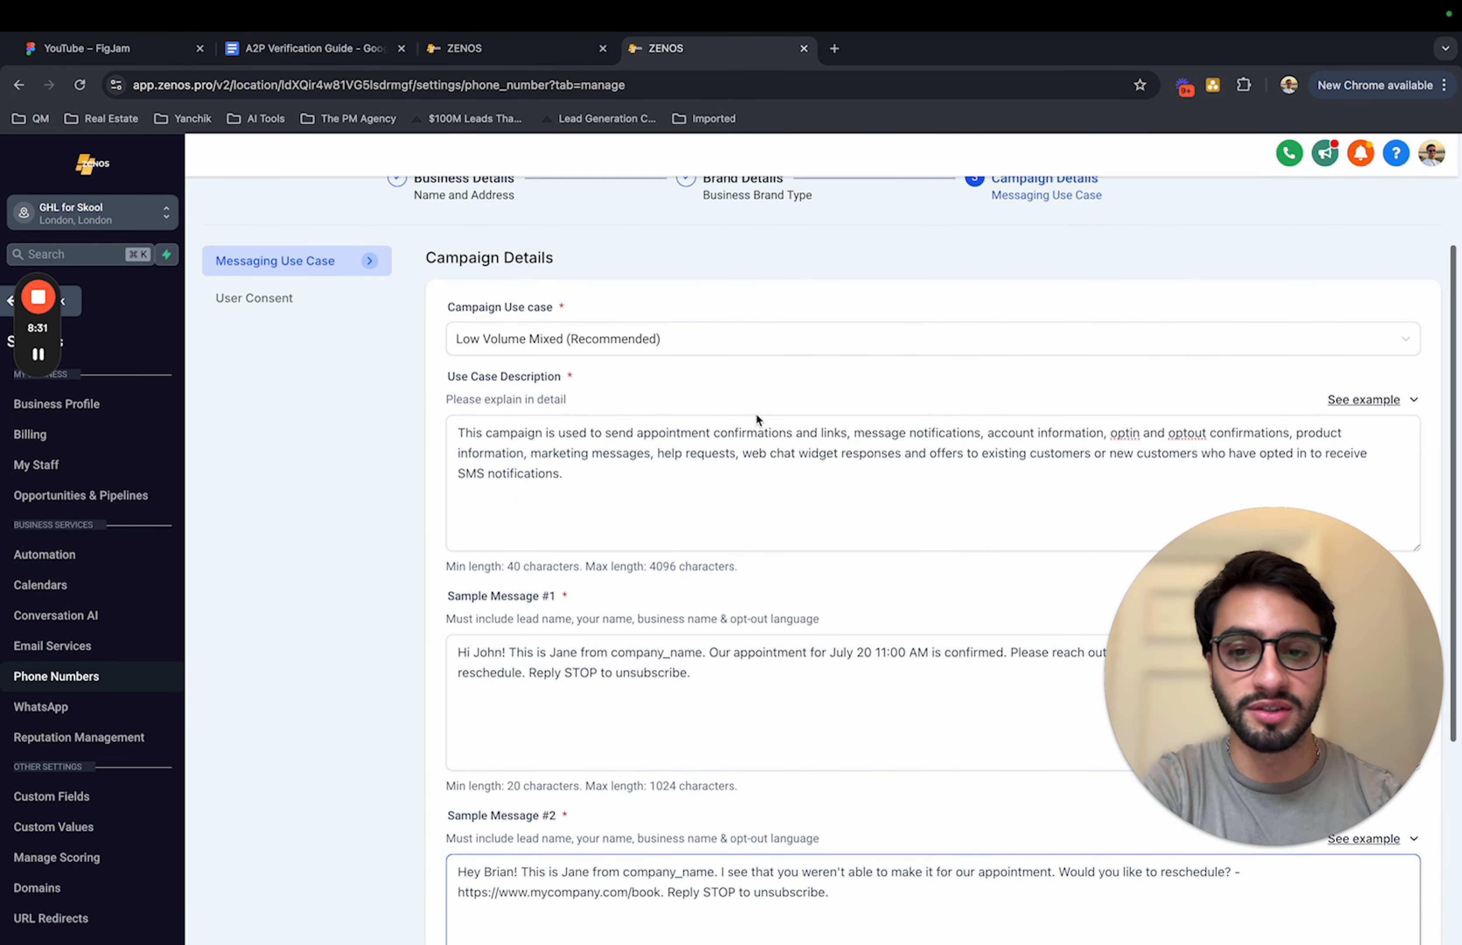
{"action": "left_click", "coordinate": [589, 335]}
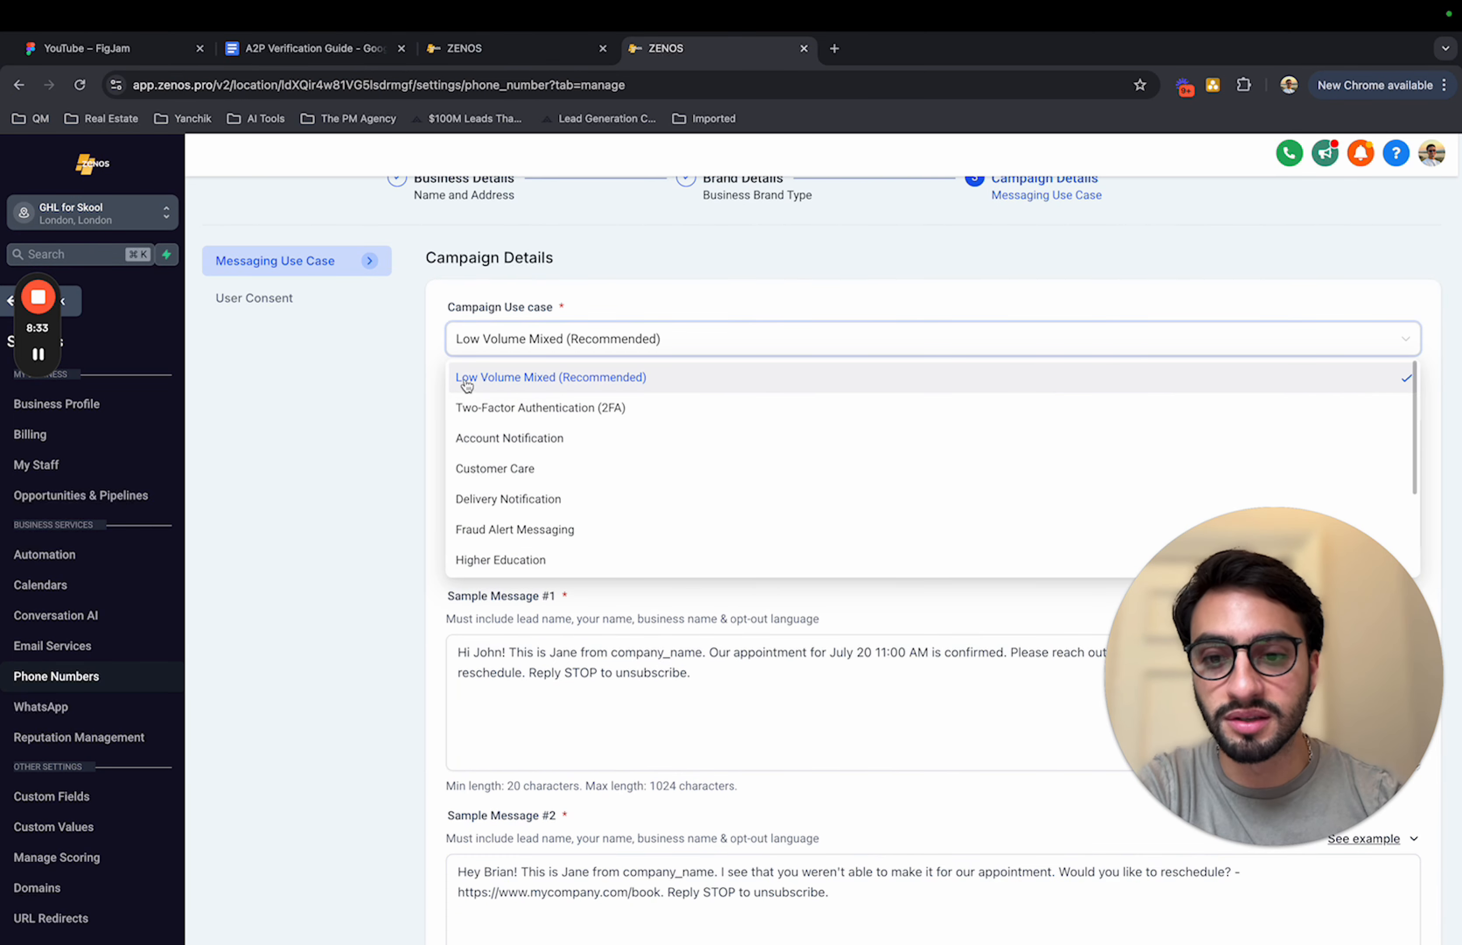
{"action": "left_click", "coordinate": [806, 282]}
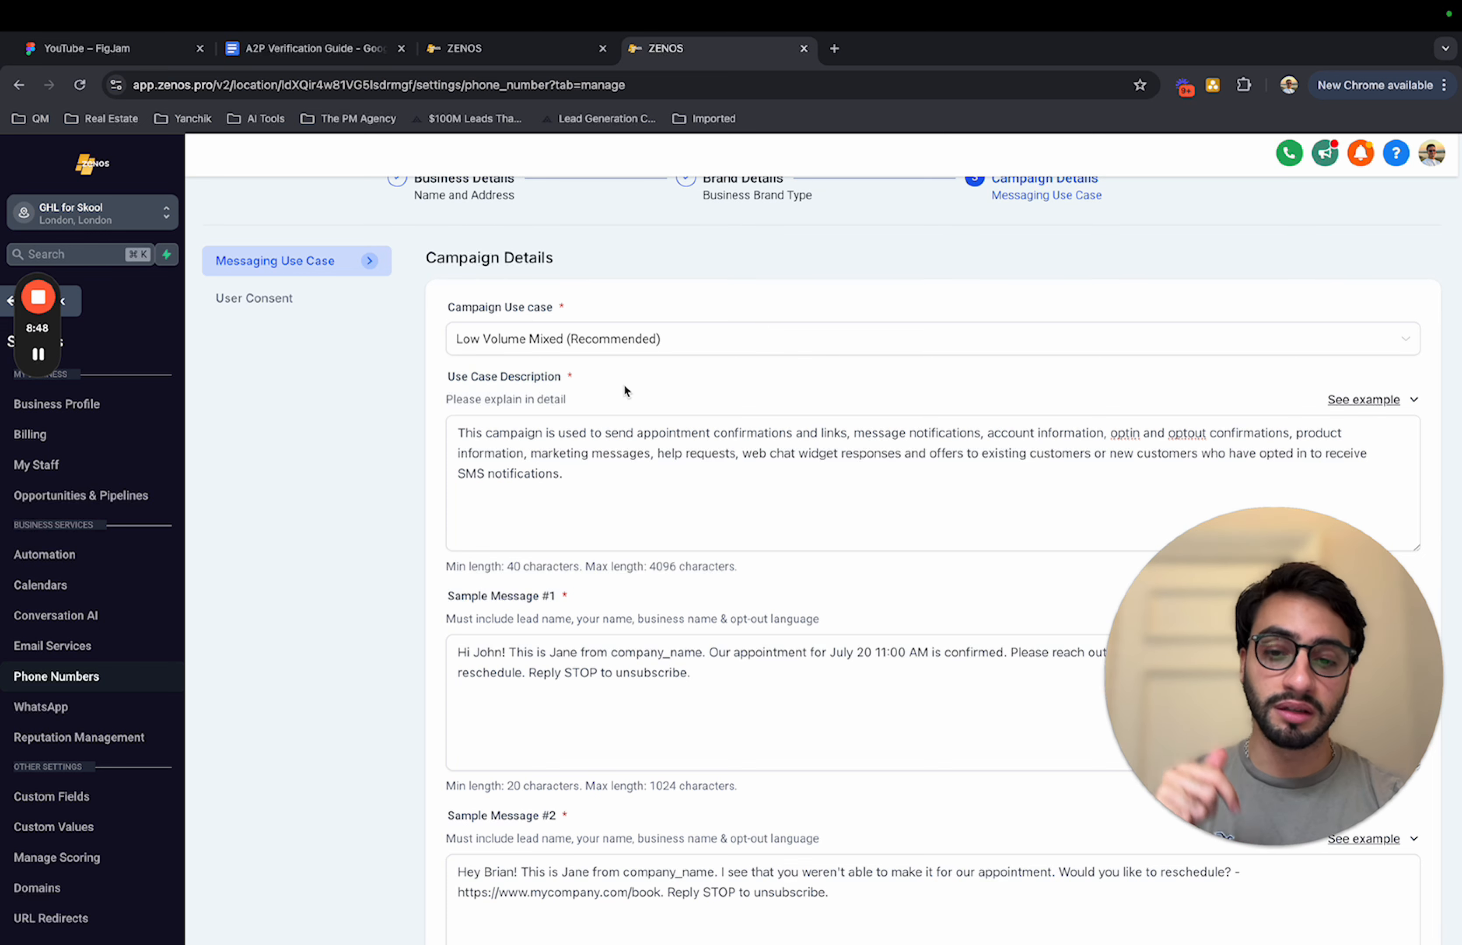
Step: Examine the campaign's Use Case Description and the provided examples for Sample Message #1
{"action": "triple_click", "coordinate": [642, 487]}
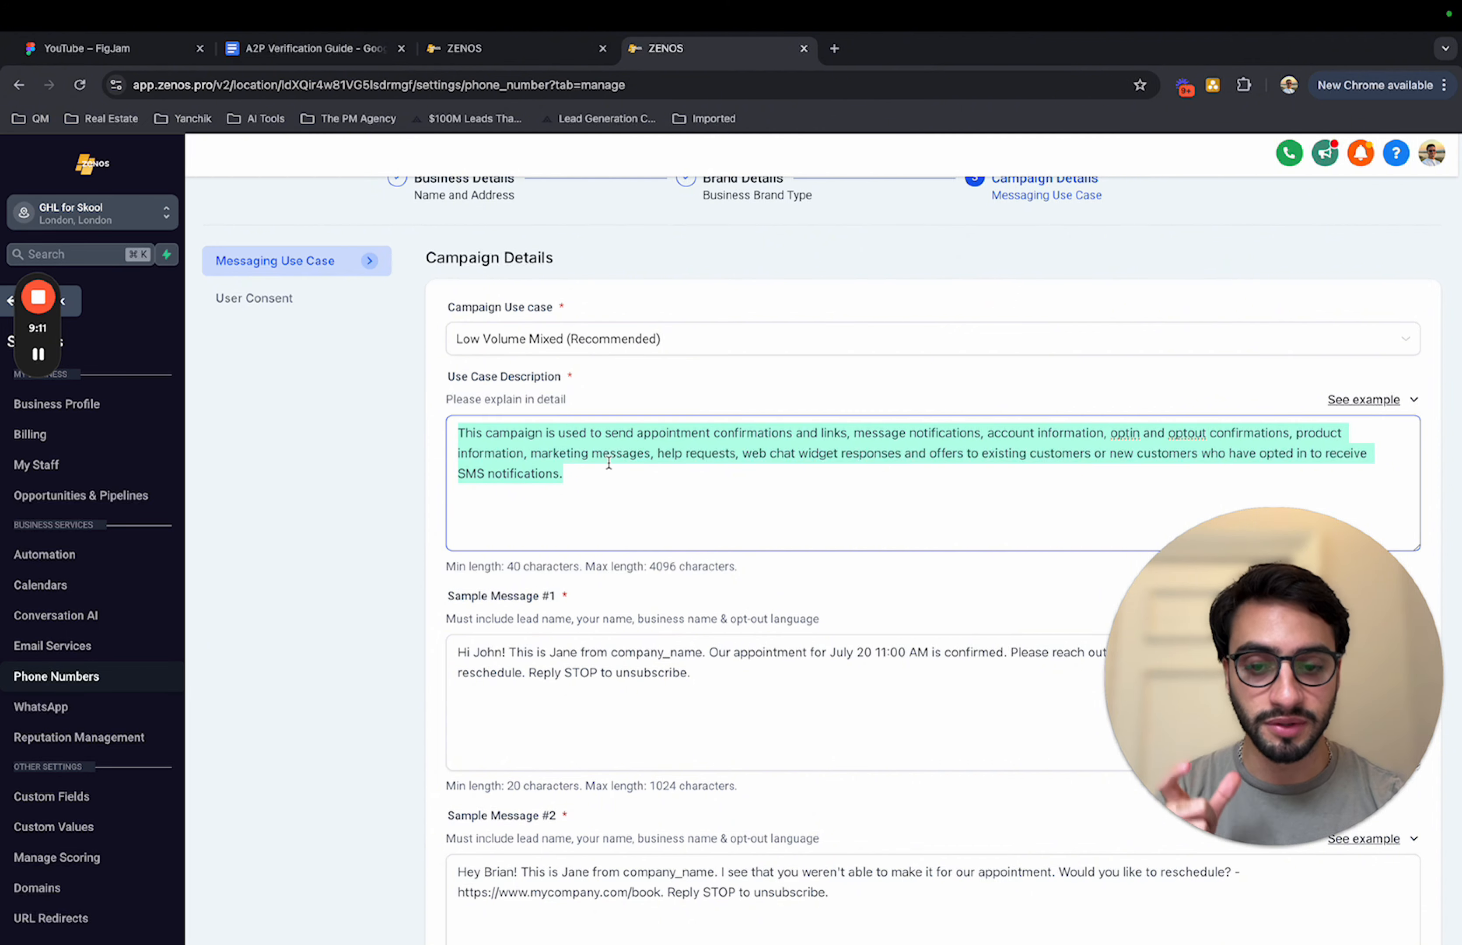
{"action": "scroll", "coordinate": [609, 462], "scroll_direction": "down", "scroll_amount": 5}
{"action": "left_click", "coordinate": [646, 450]}
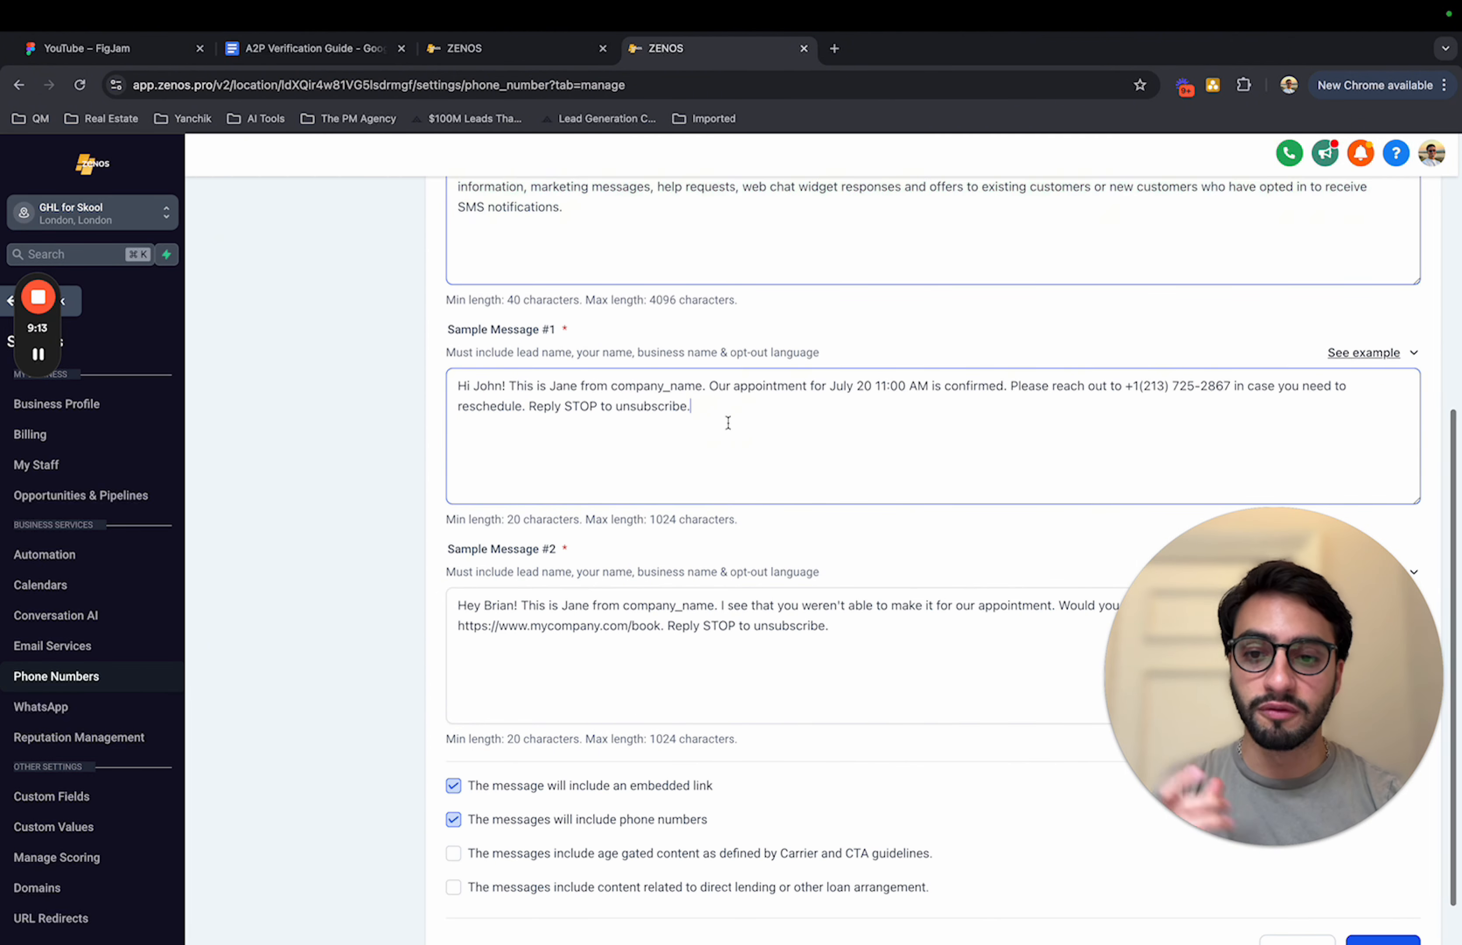
{"action": "scroll", "coordinate": [1148, 398], "scroll_direction": "down", "scroll_amount": 2}
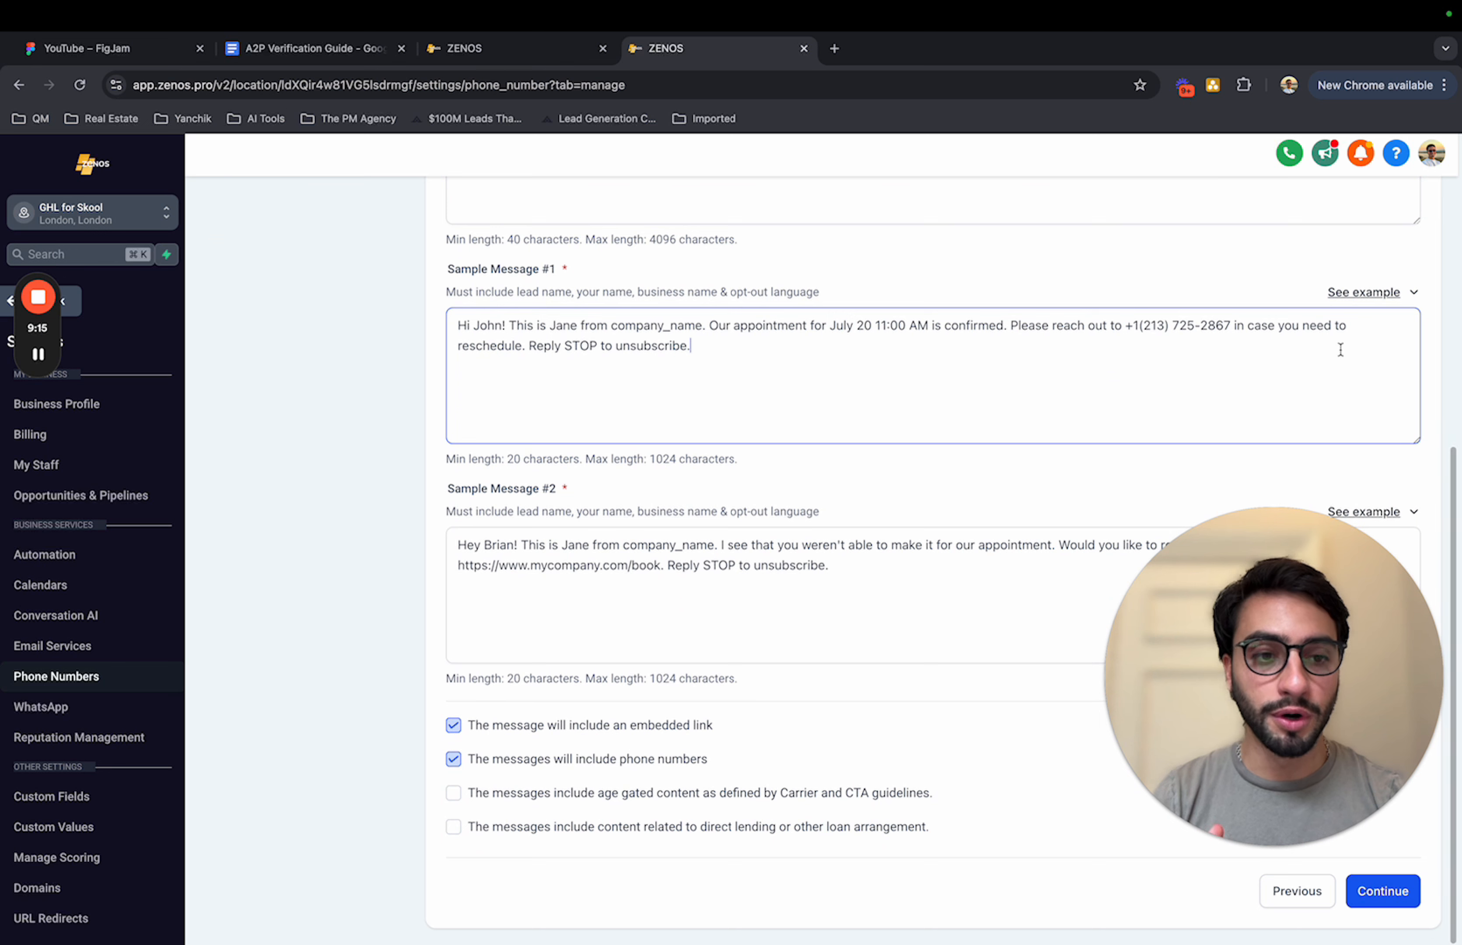
{"action": "left_click", "coordinate": [1412, 293]}
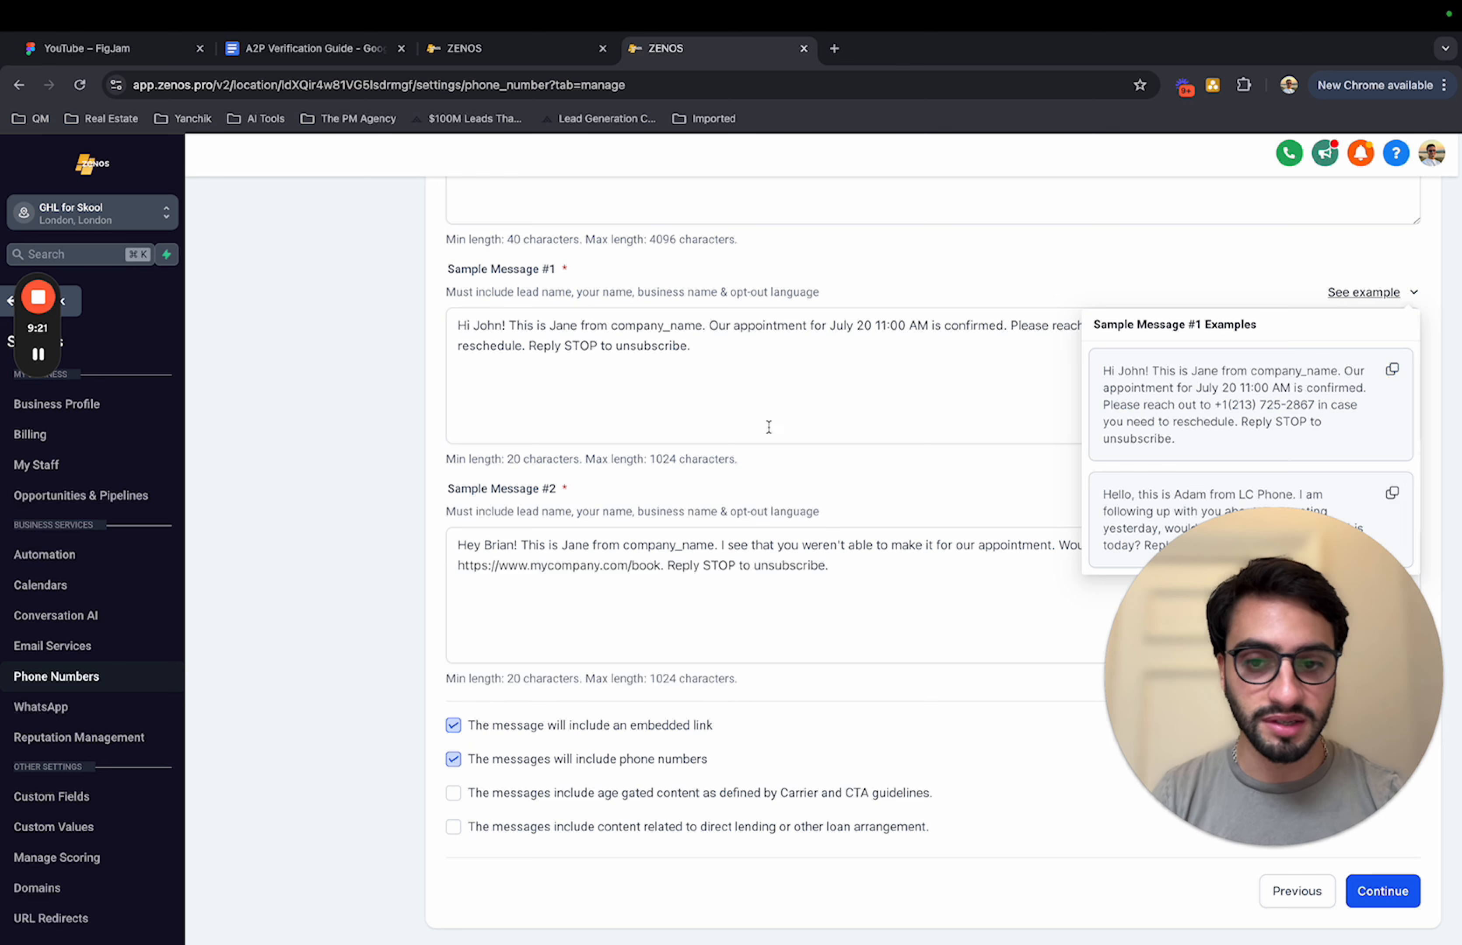
{"action": "left_click", "coordinate": [953, 395]}
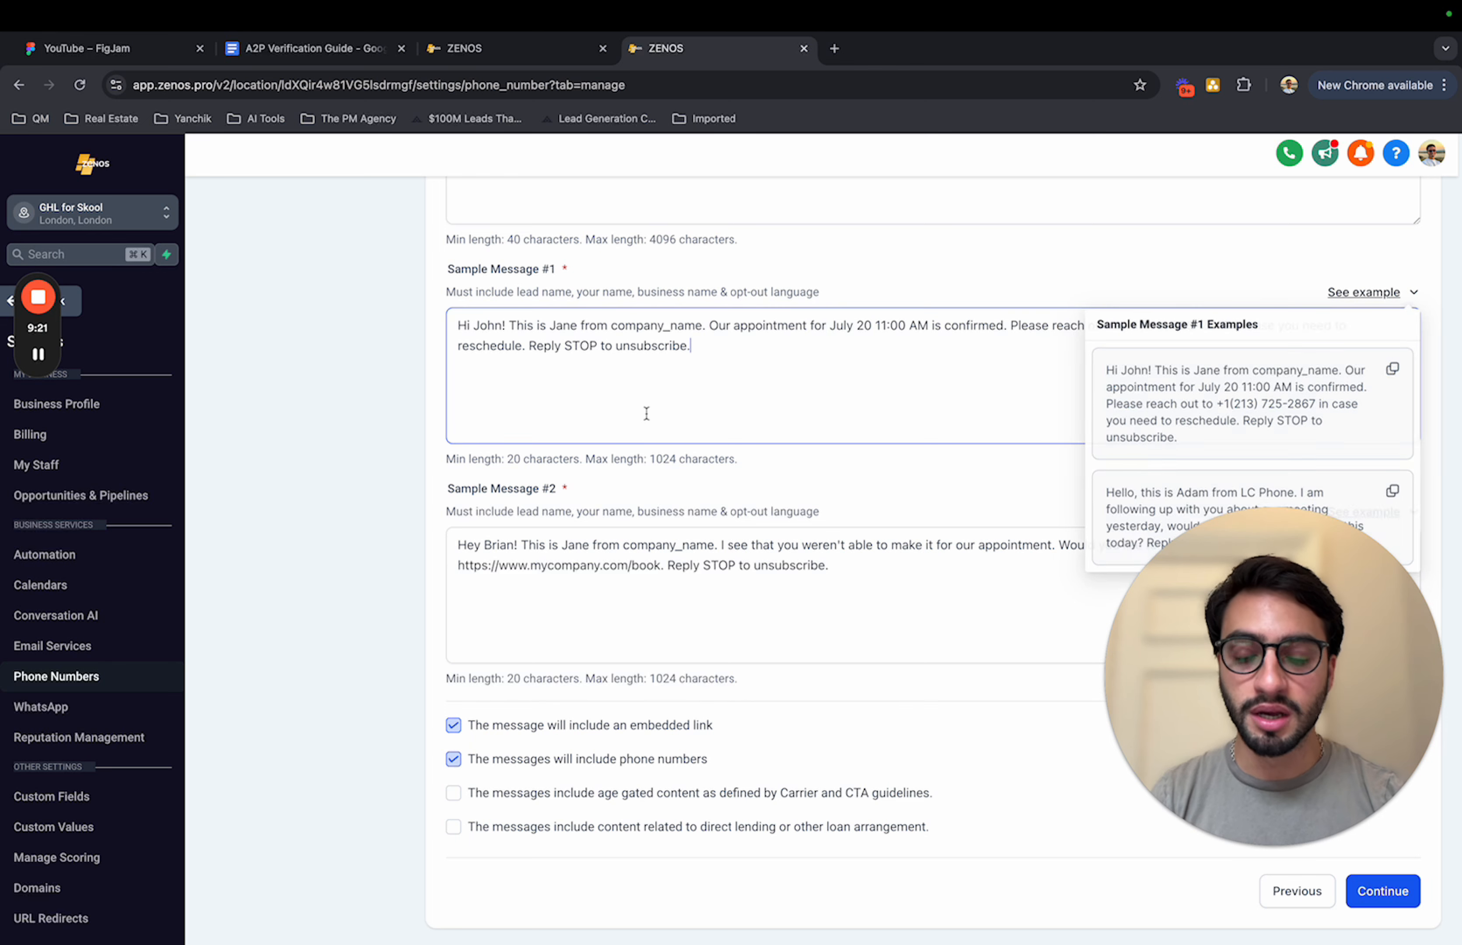
Step: Add a surname to the lead's name and replace the sender's name with the sender's full name in Sample Message #1
{"action": "left_click", "coordinate": [503, 325]}
{"action": "type", "text": "Lee"}
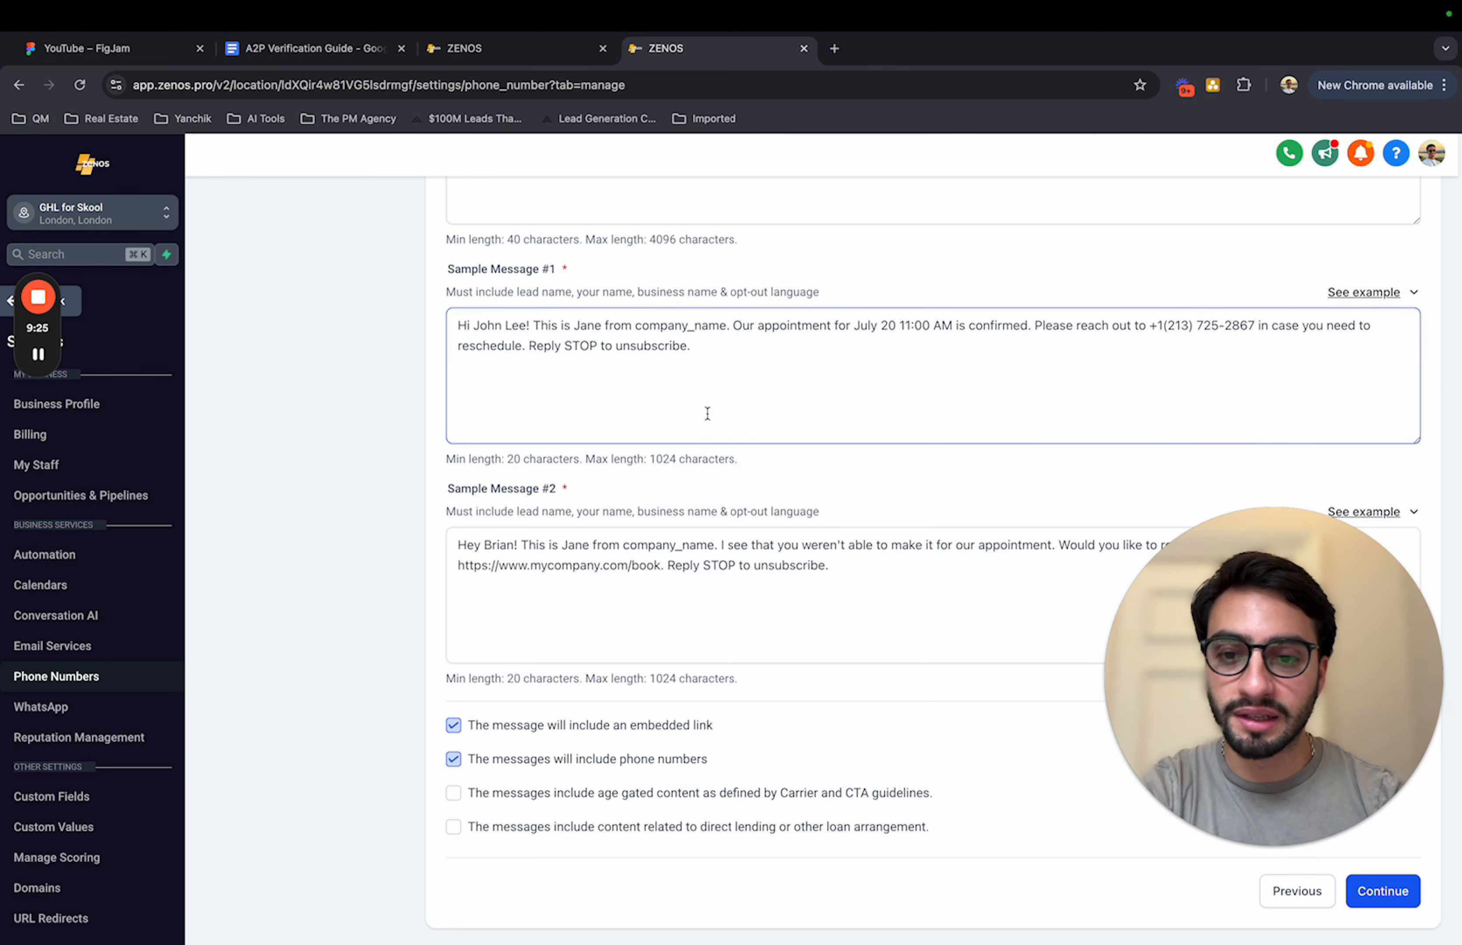
{"action": "double_click", "coordinate": [588, 325]}
{"action": "type", "text": "Afonso M"}
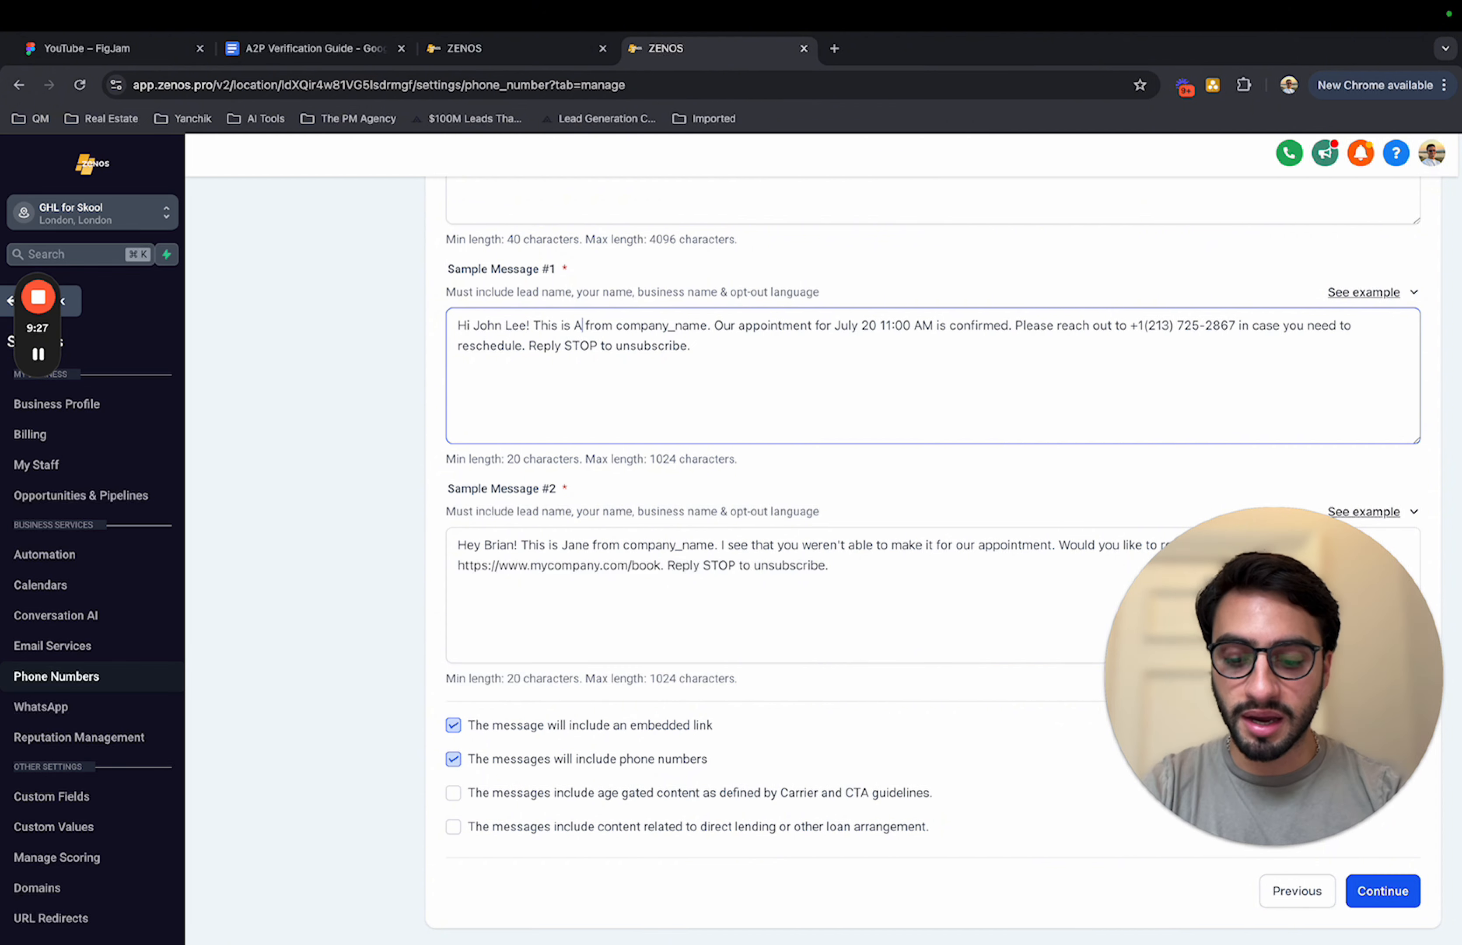
{"action": "type", "text": "arcal"}
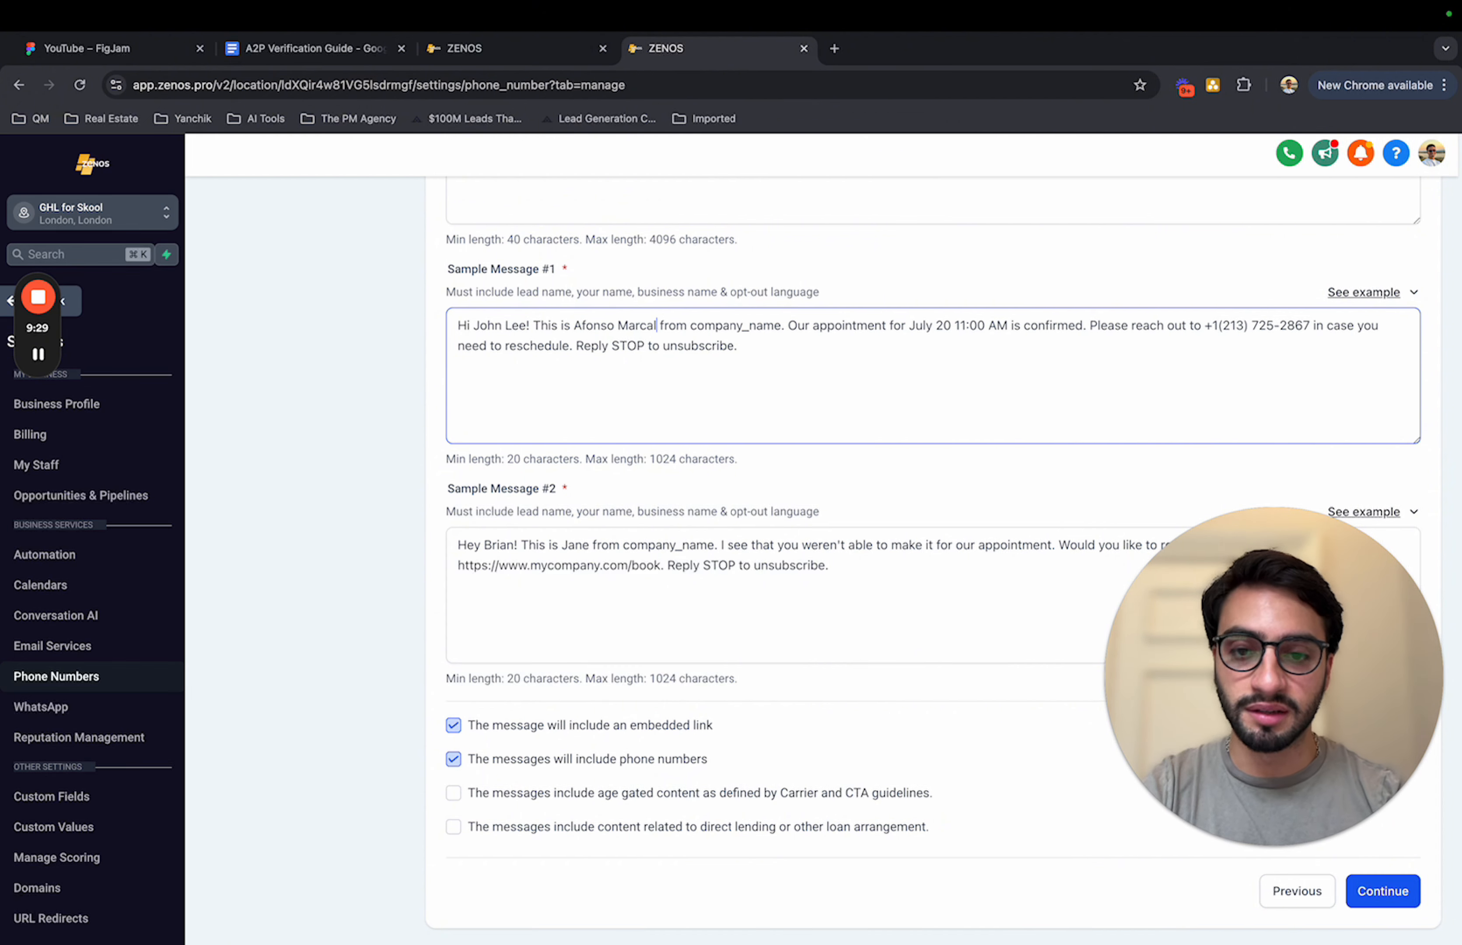
Step: Replace the company_name placeholder in Sample Message #1 with "GHL for Skool LTD"
{"action": "left_click_drag", "start_coordinate": [690, 325], "coordinate": [776, 326]}
{"action": "type", "text": "GHL for Sko"}
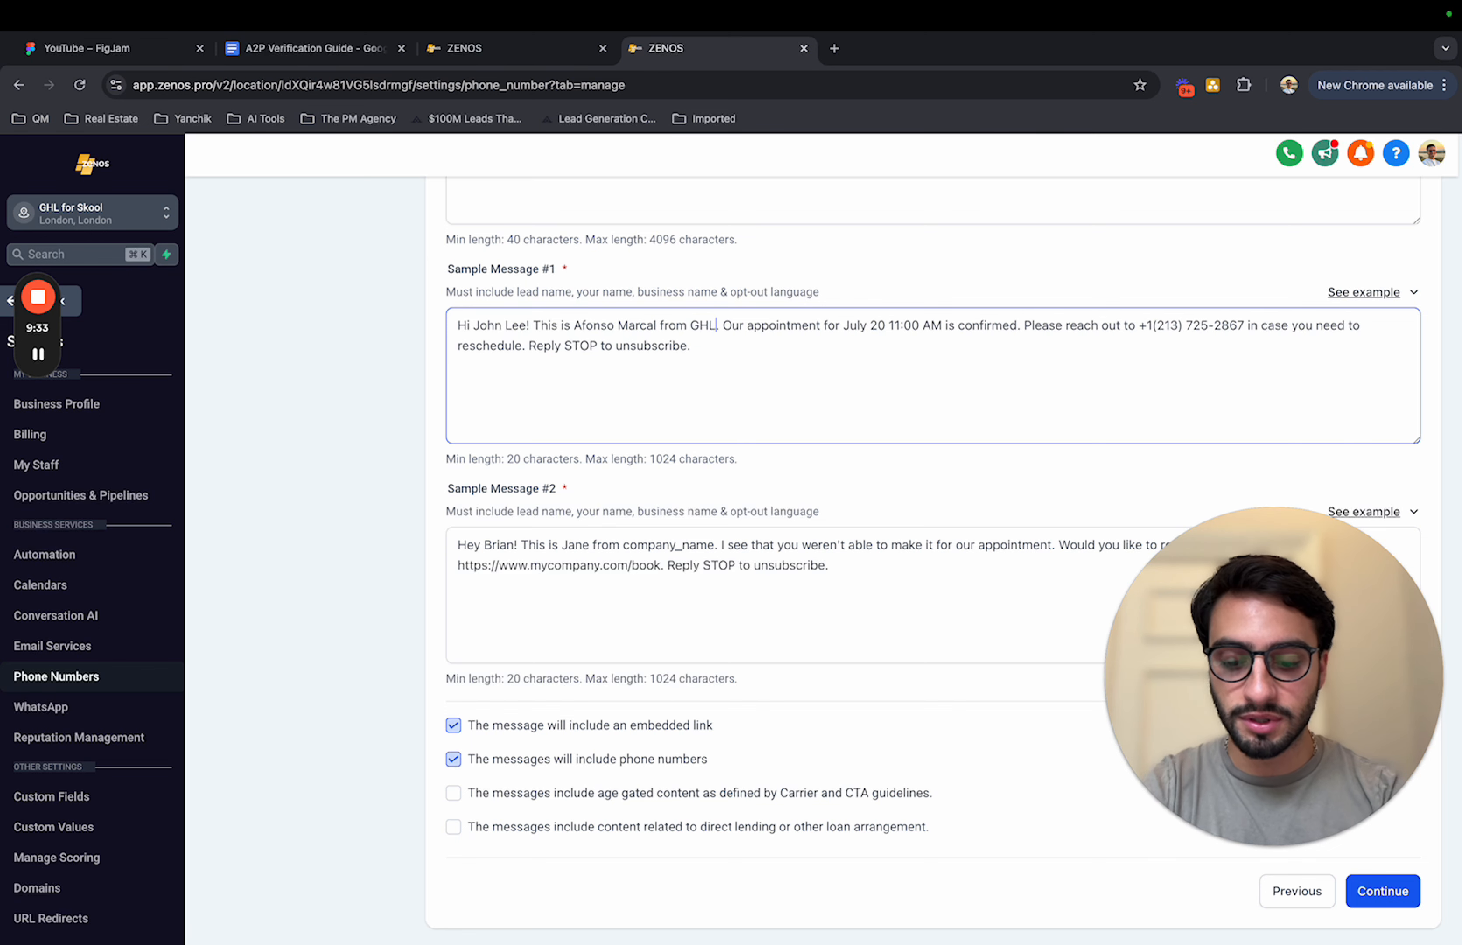
{"action": "type", "text": "ol LTD"}
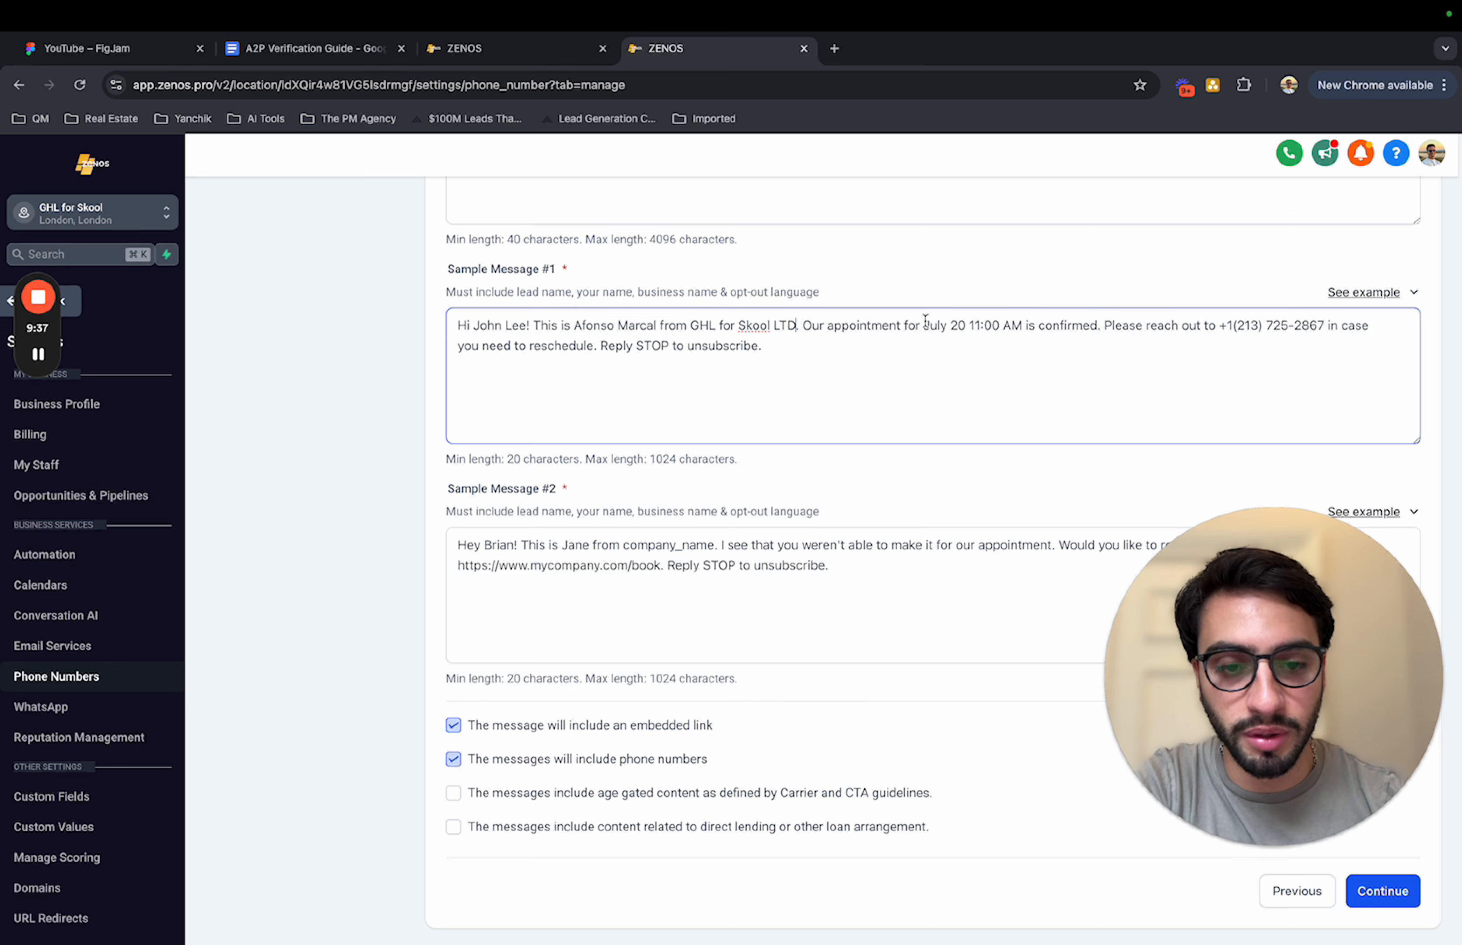
Step: Reword the appointment date and time in Sample Message #1 to "November 20 at 11:00 AM"
{"action": "left_click", "coordinate": [947, 325]}
{"action": "key", "text": "BackSpace"}
{"action": "key", "text": "BackSpace"}
{"action": "key", "text": "BackSpace"}
{"action": "key", "text": "BackSpace"}
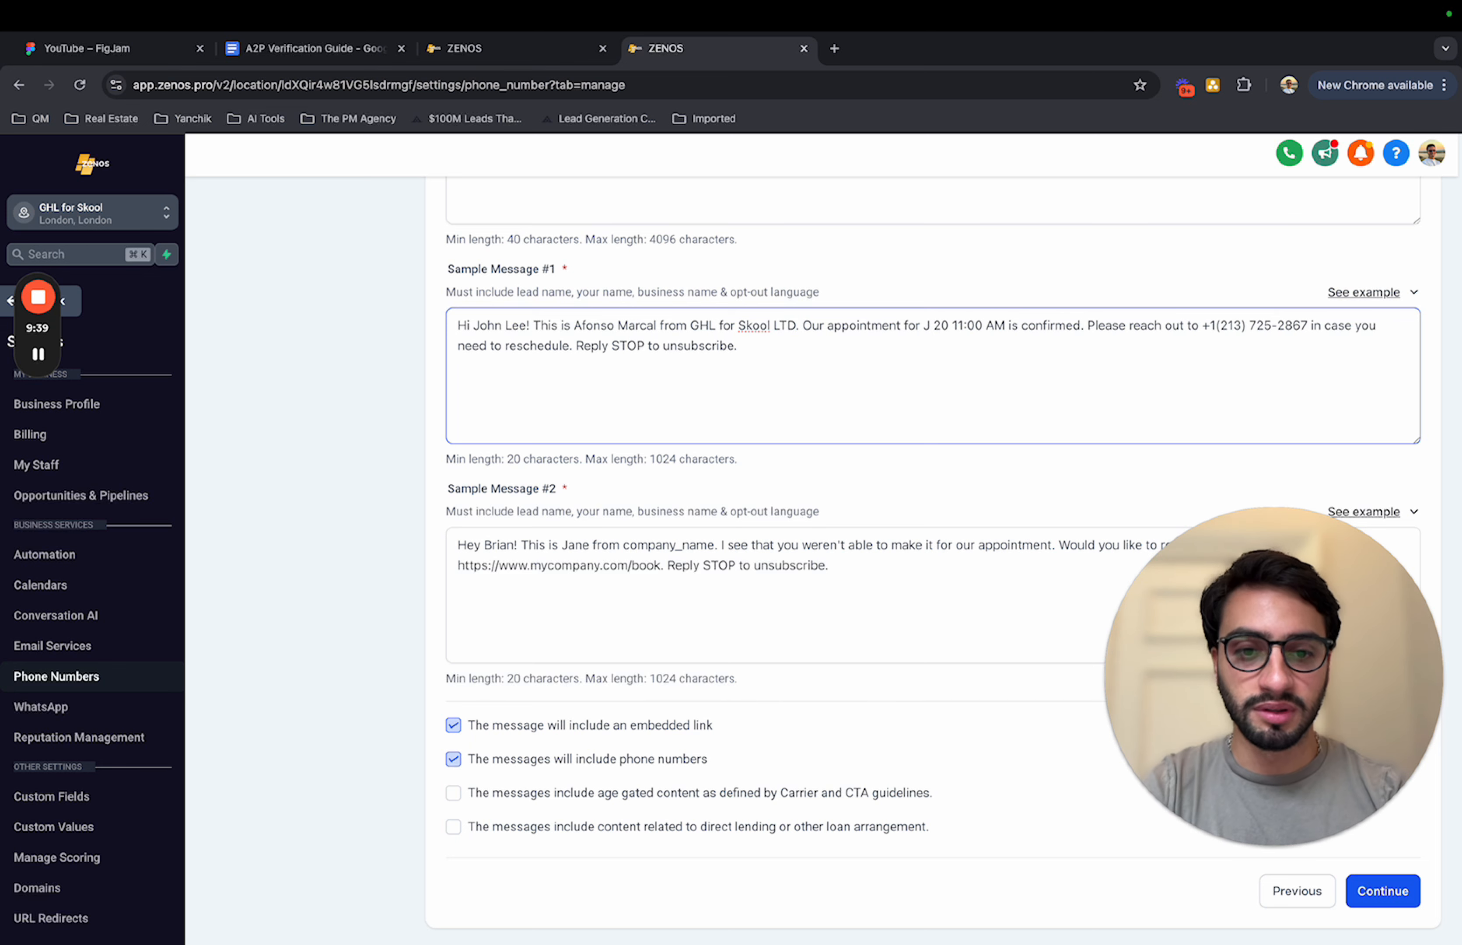
{"action": "type", "text": "November"}
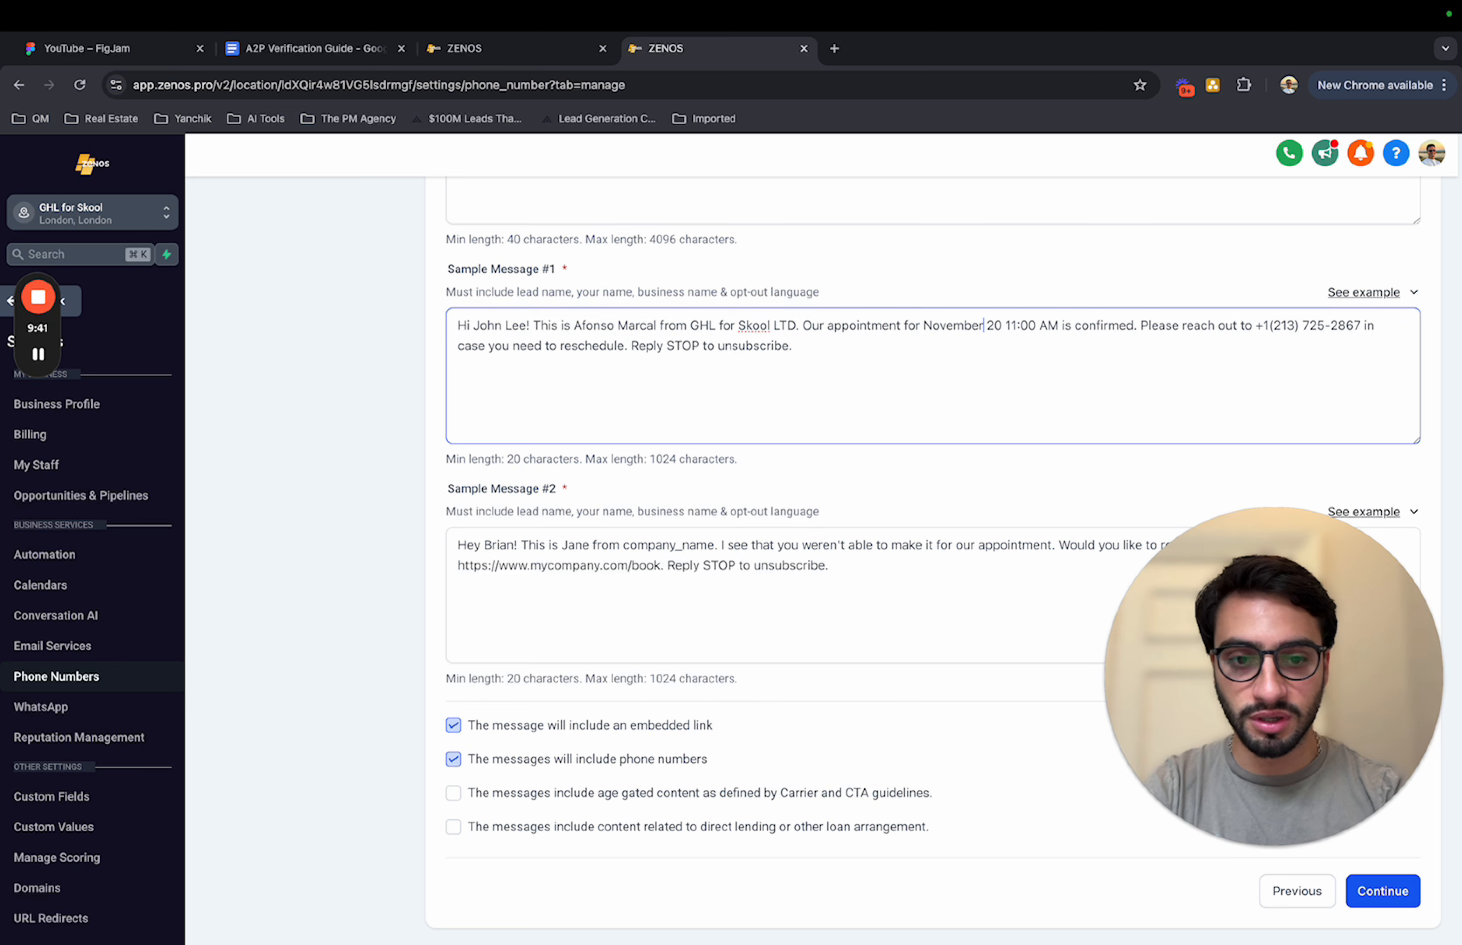
{"action": "left_click", "coordinate": [1005, 327]}
{"action": "type", "text": "ay"}
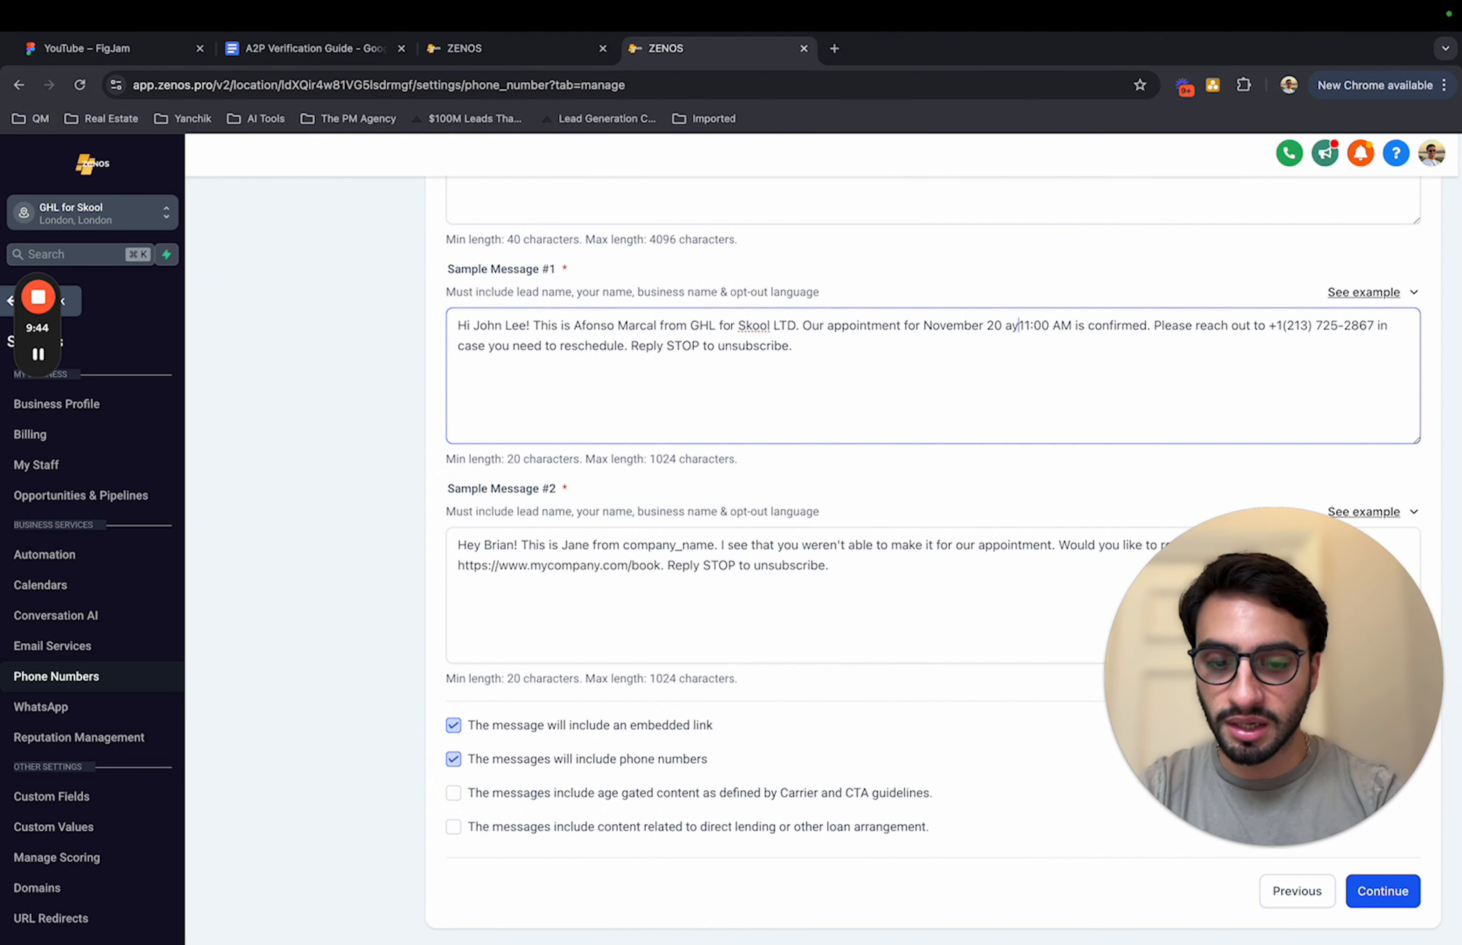
{"action": "key", "text": "BackSpace"}
{"action": "key", "text": "BackSpace"}
{"action": "type", "text": "t"}
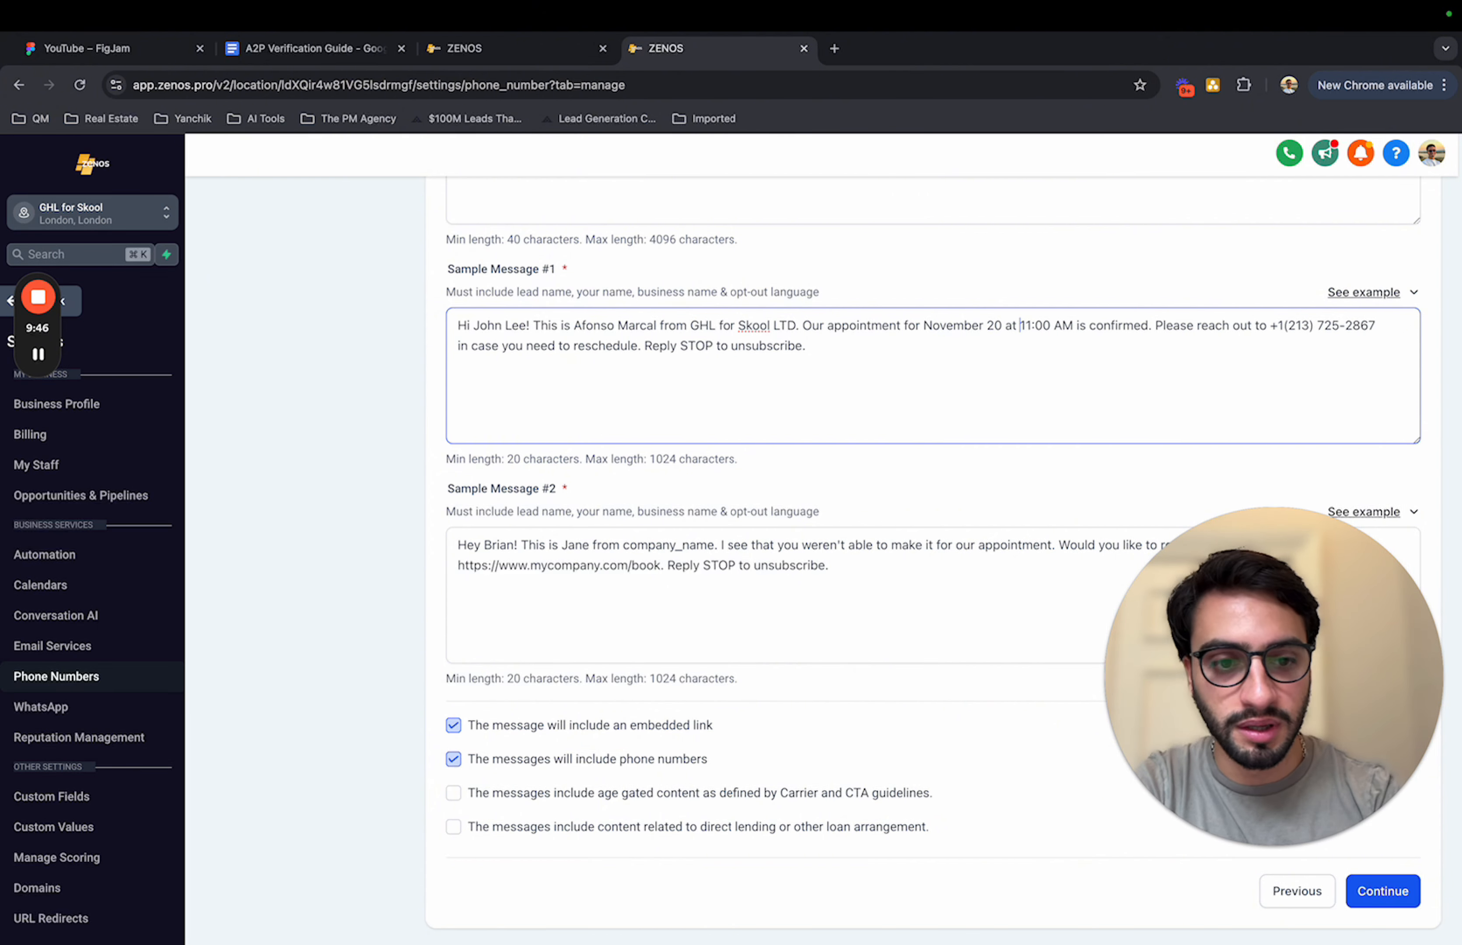
Step: Copy the first Sample Message #2 example, the missed-appointment rescheduling text, for use in the Sample Message #2 field
{"action": "left_click_drag", "start_coordinate": [1271, 326], "coordinate": [1378, 328]}
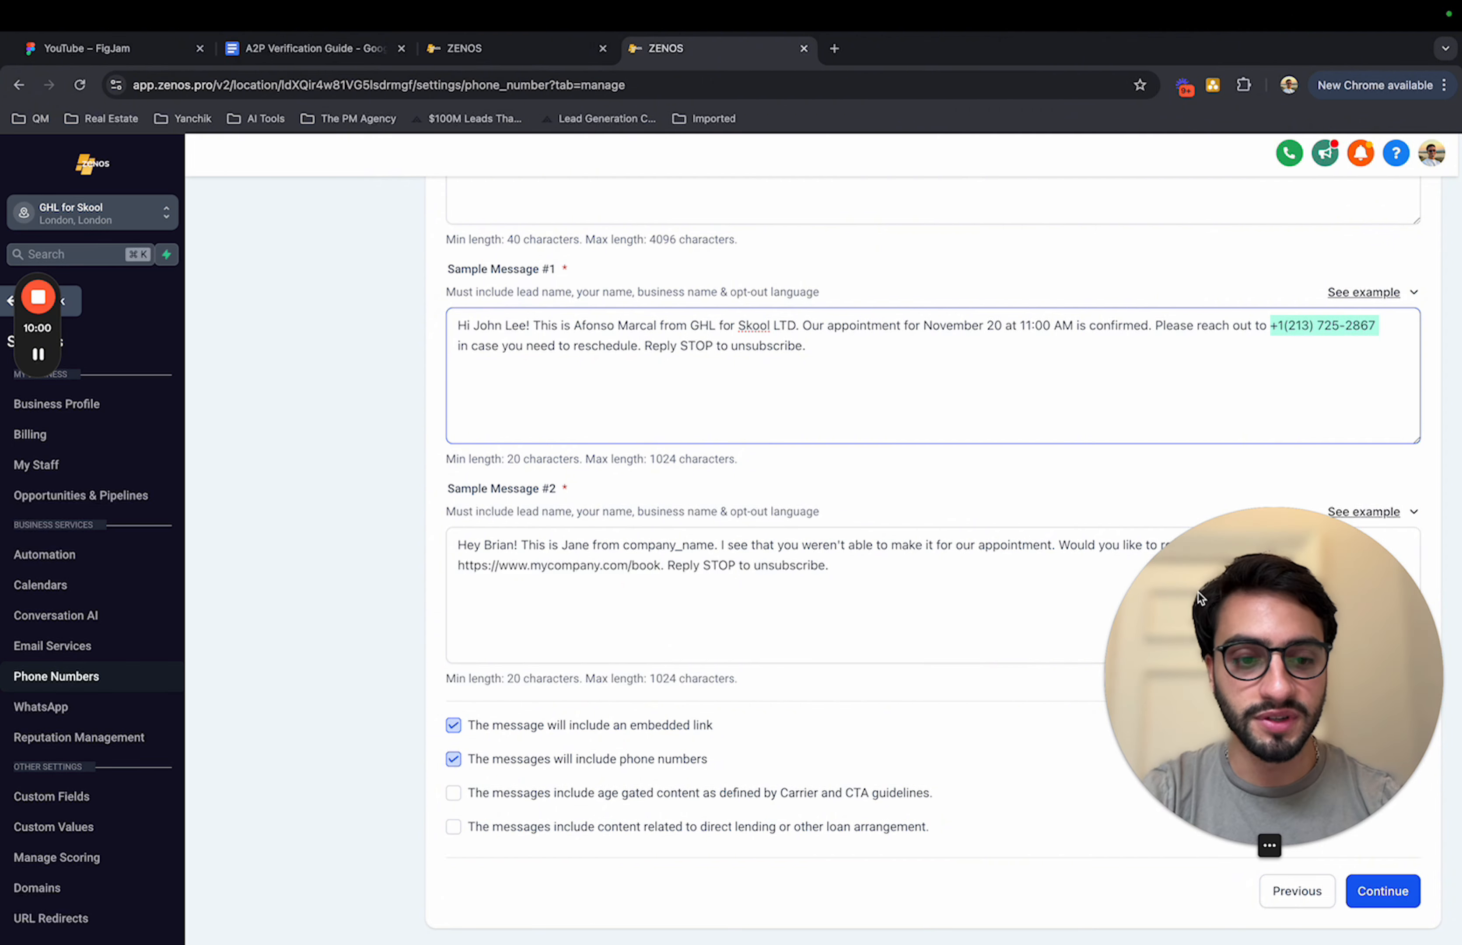
{"action": "left_click_drag", "start_coordinate": [1239, 614], "coordinate": [199, 613]}
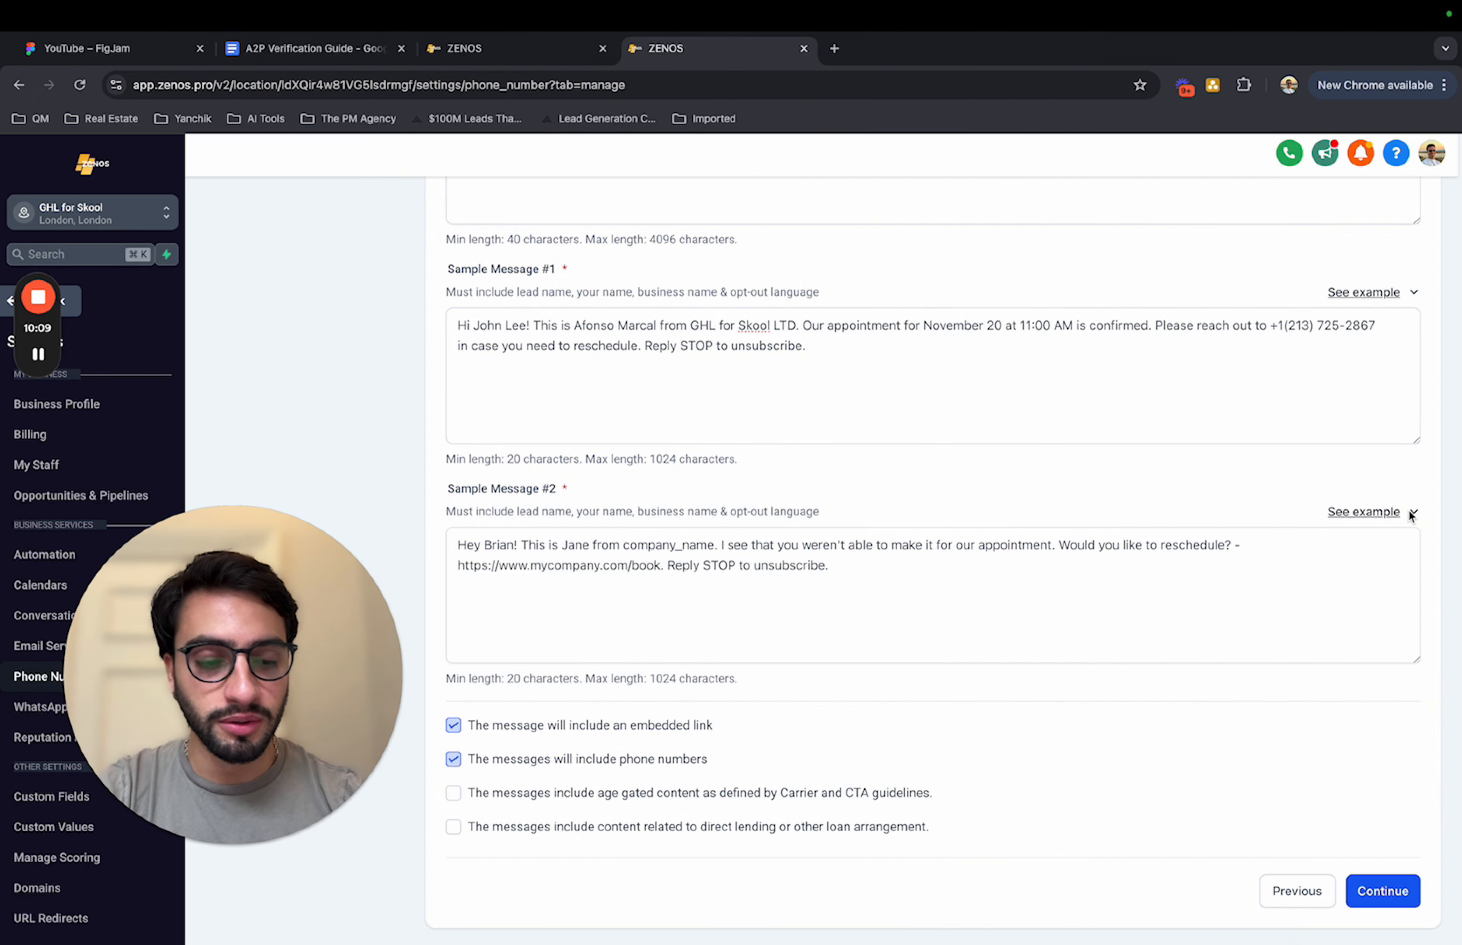
{"action": "left_click", "coordinate": [1413, 514]}
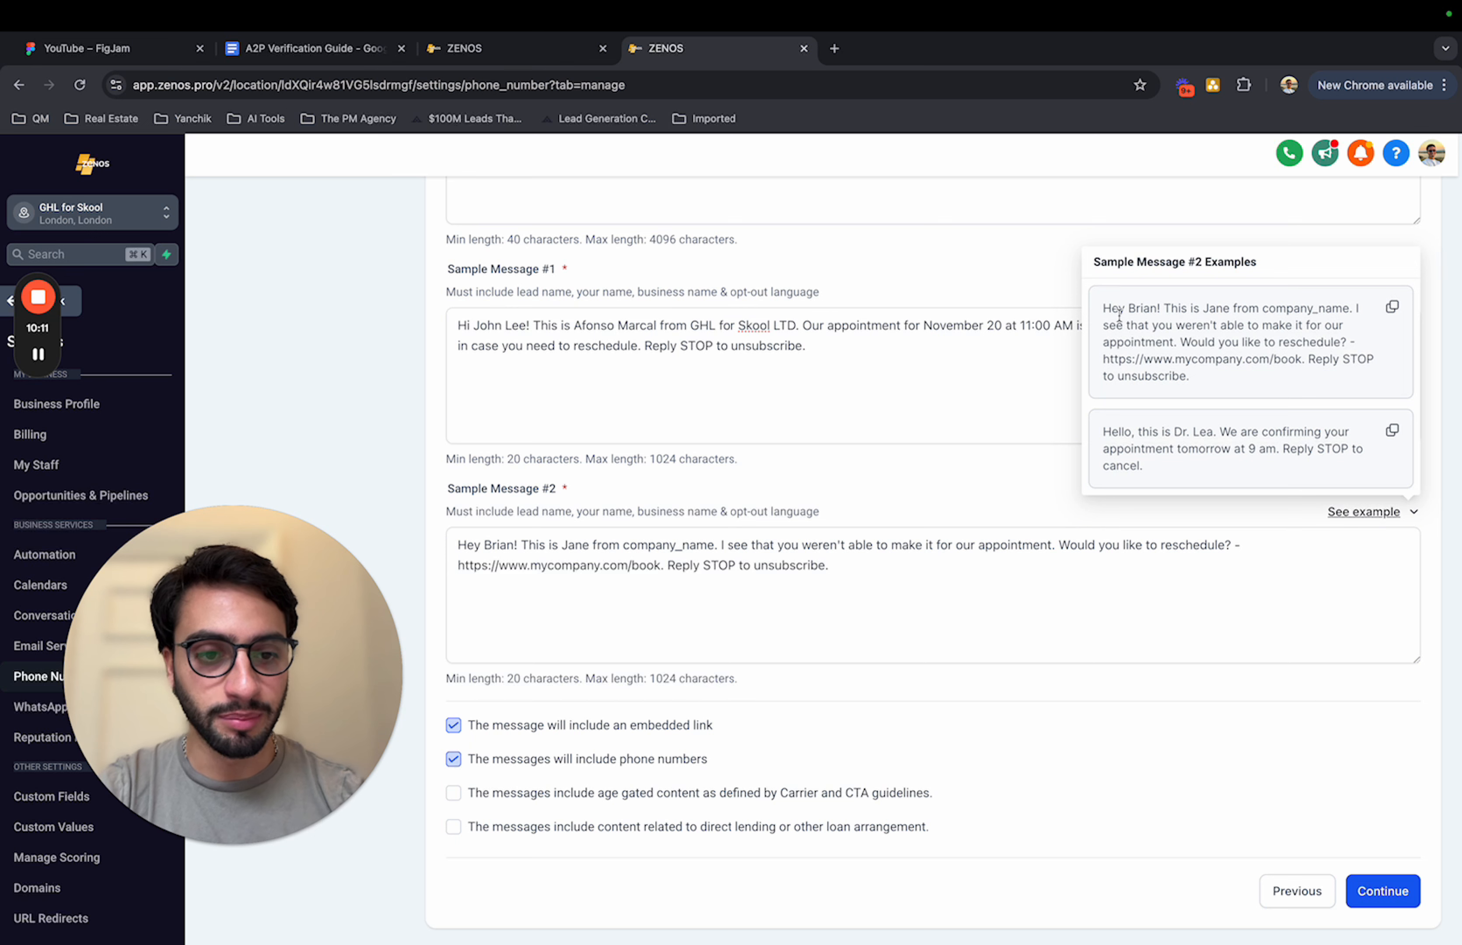
{"action": "left_click_drag", "start_coordinate": [1104, 308], "coordinate": [1173, 309]}
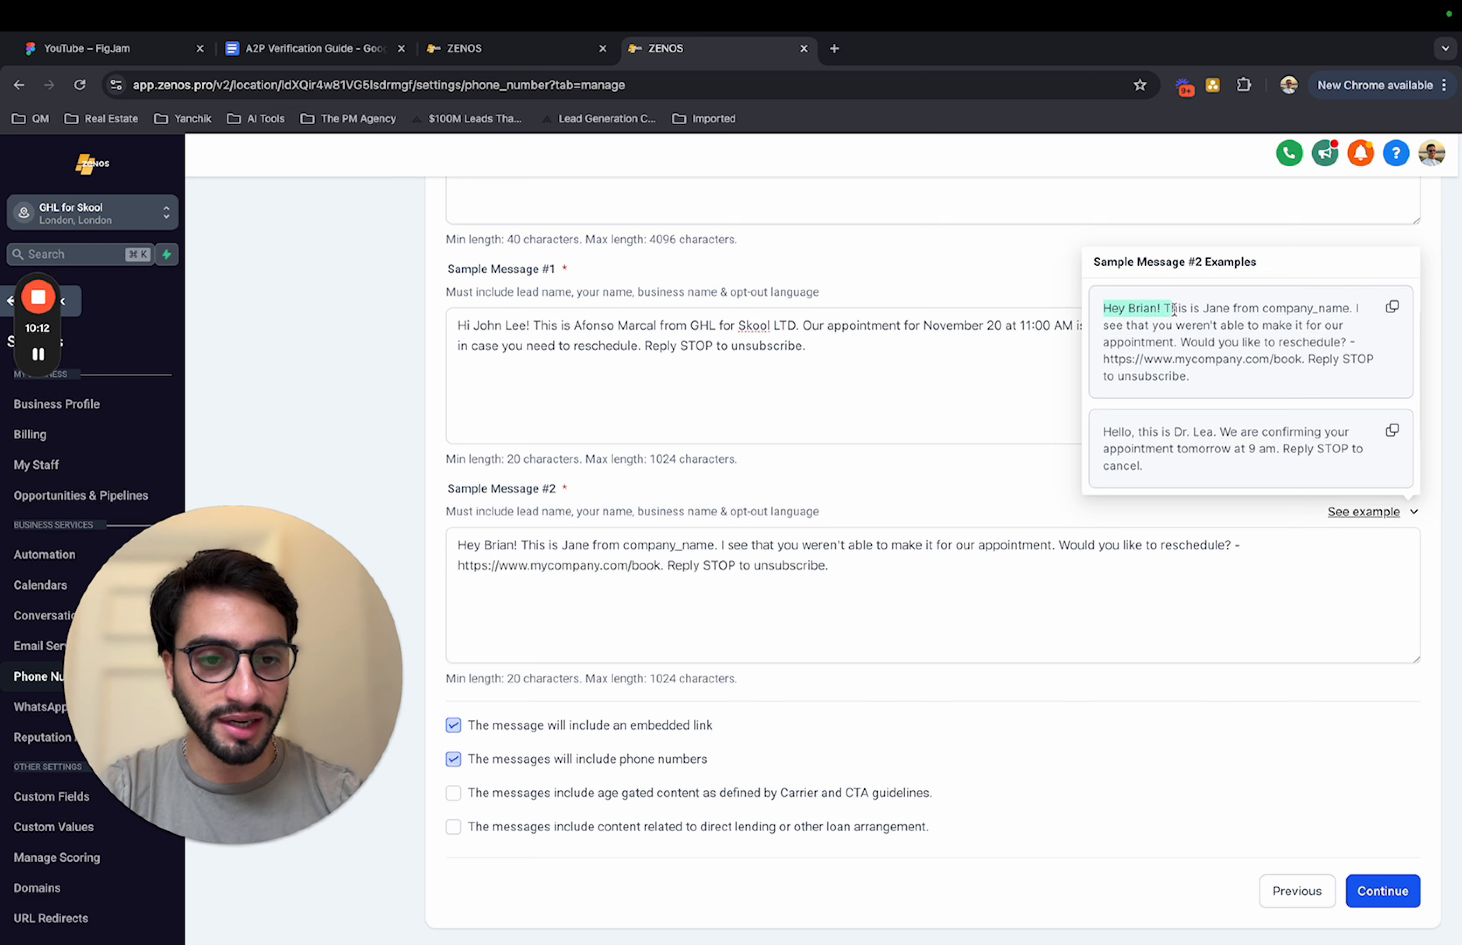
{"action": "left_click", "coordinate": [1392, 307]}
{"action": "left_click", "coordinate": [748, 626]}
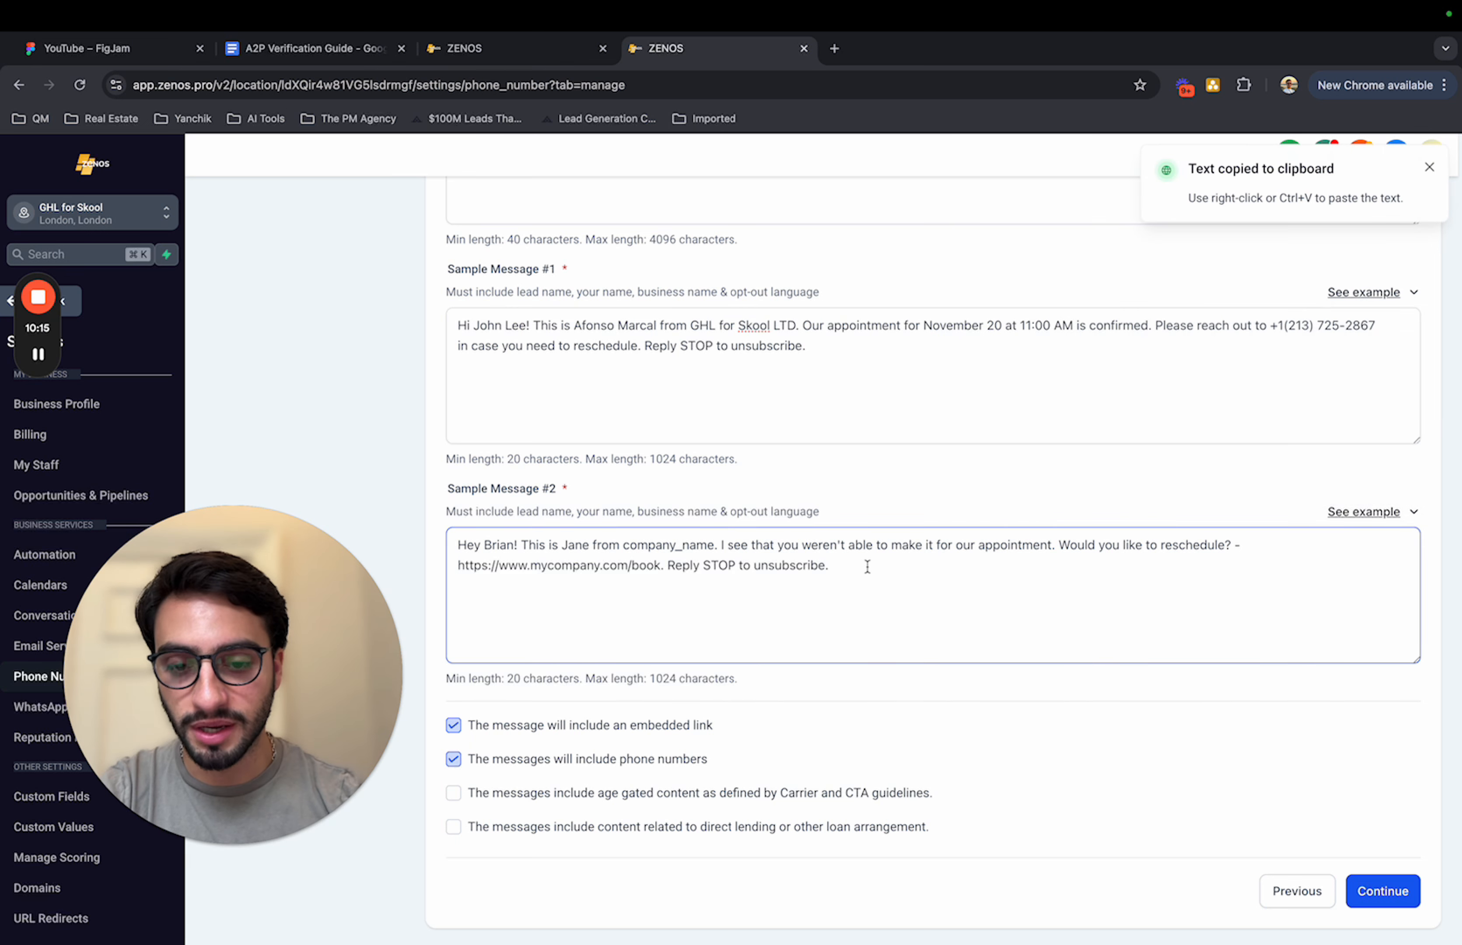
{"action": "left_click_drag", "start_coordinate": [865, 564], "coordinate": [455, 538]}
Step: Add a surname to the lead's name and replace the sender's name with the sender's full name in Sample Message #2
{"action": "left_click", "coordinate": [515, 545]}
{"action": "type", "text": "Adams"}
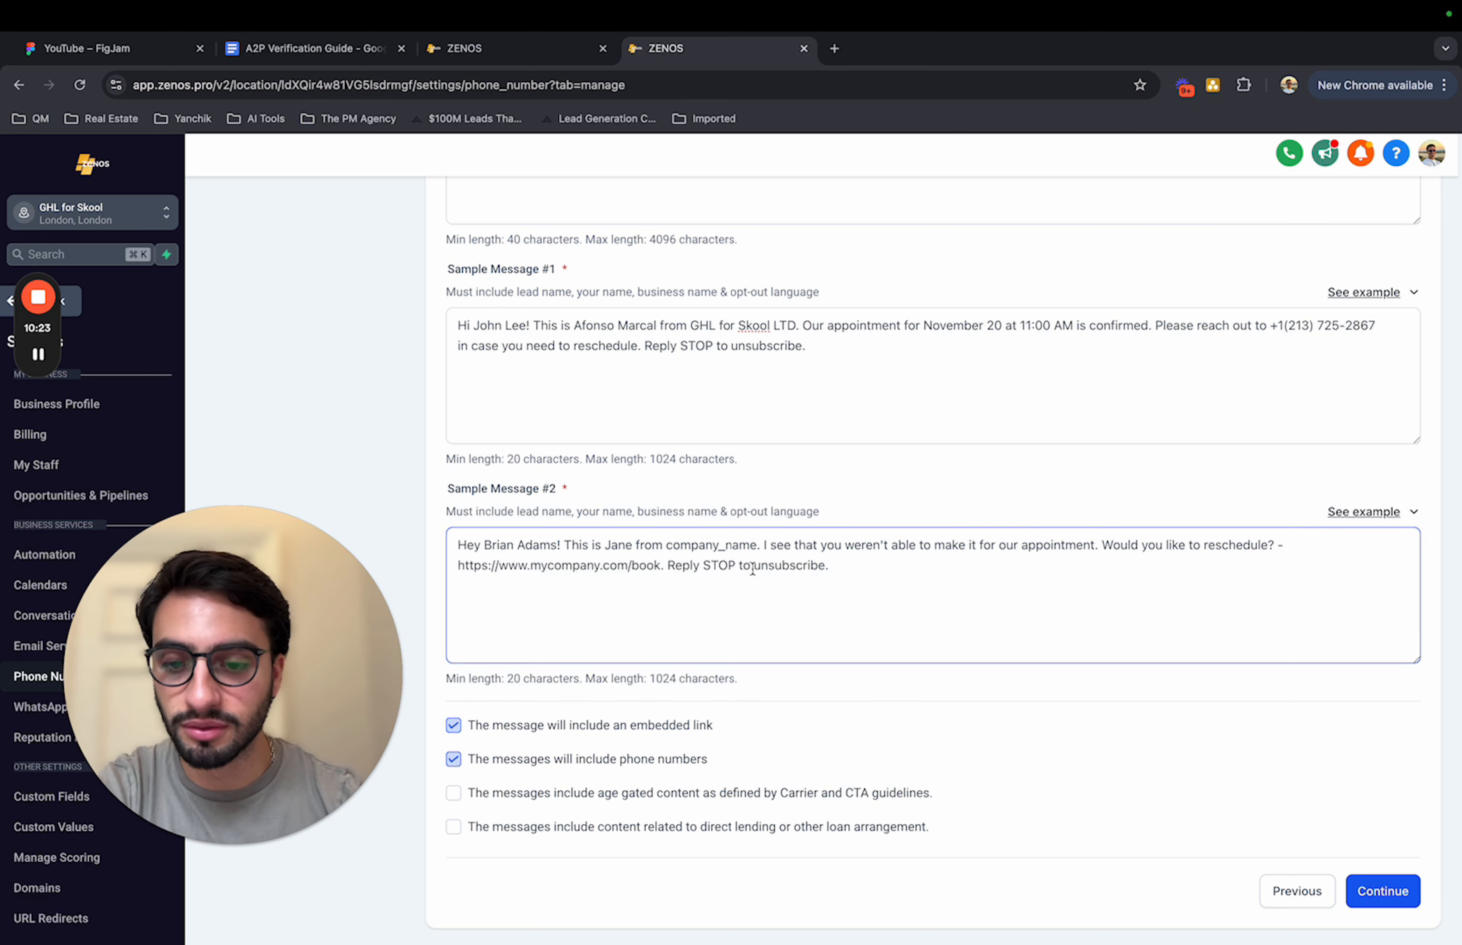
{"action": "double_click", "coordinate": [617, 544]}
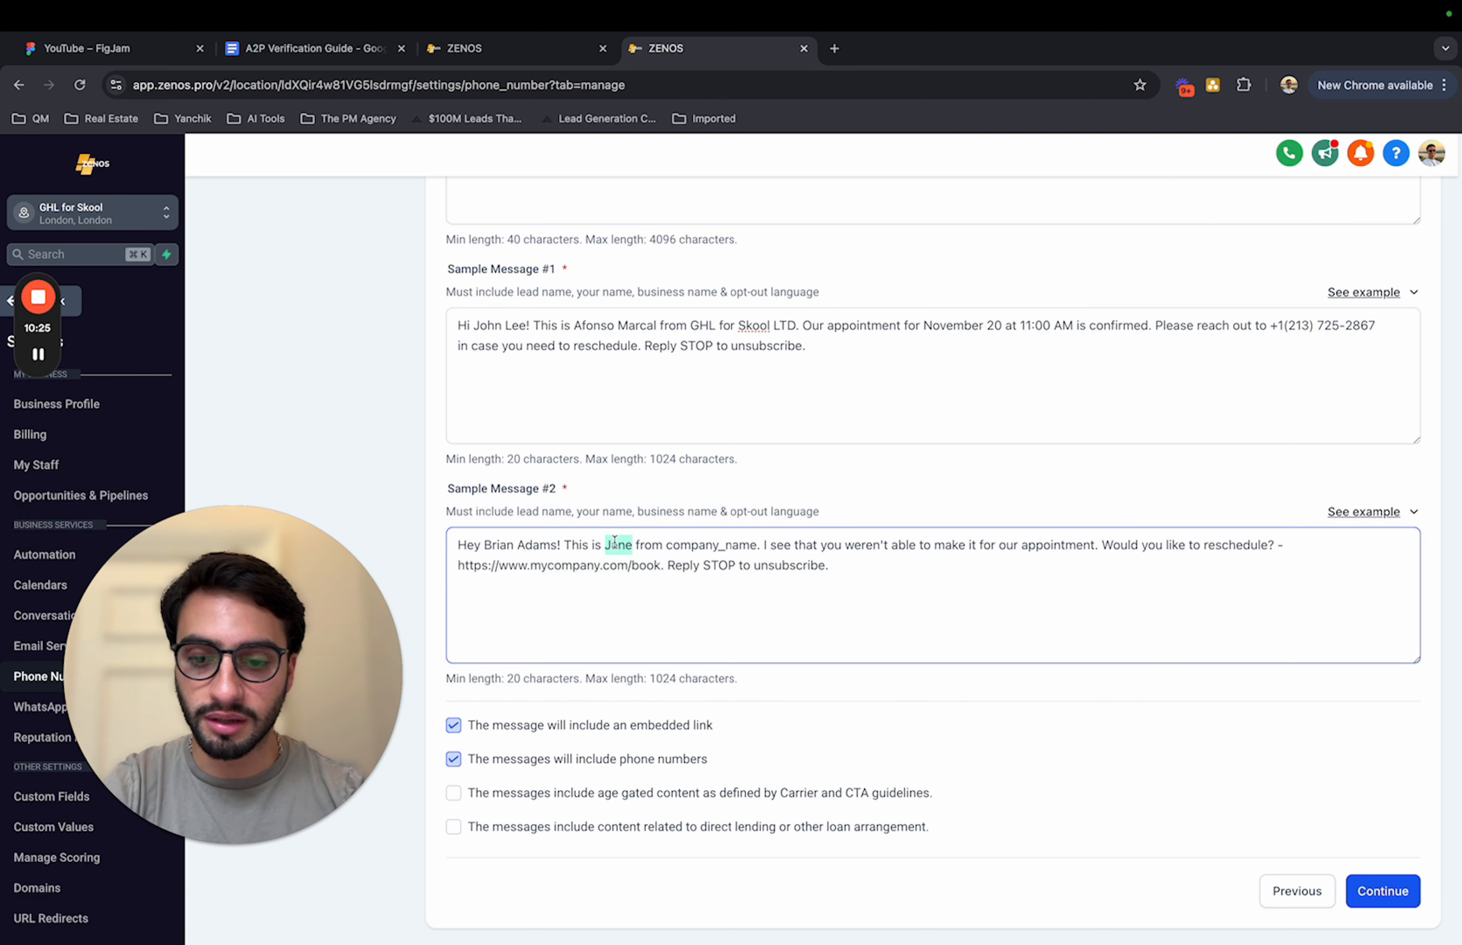
{"action": "type", "text": "Afonso Marcal"}
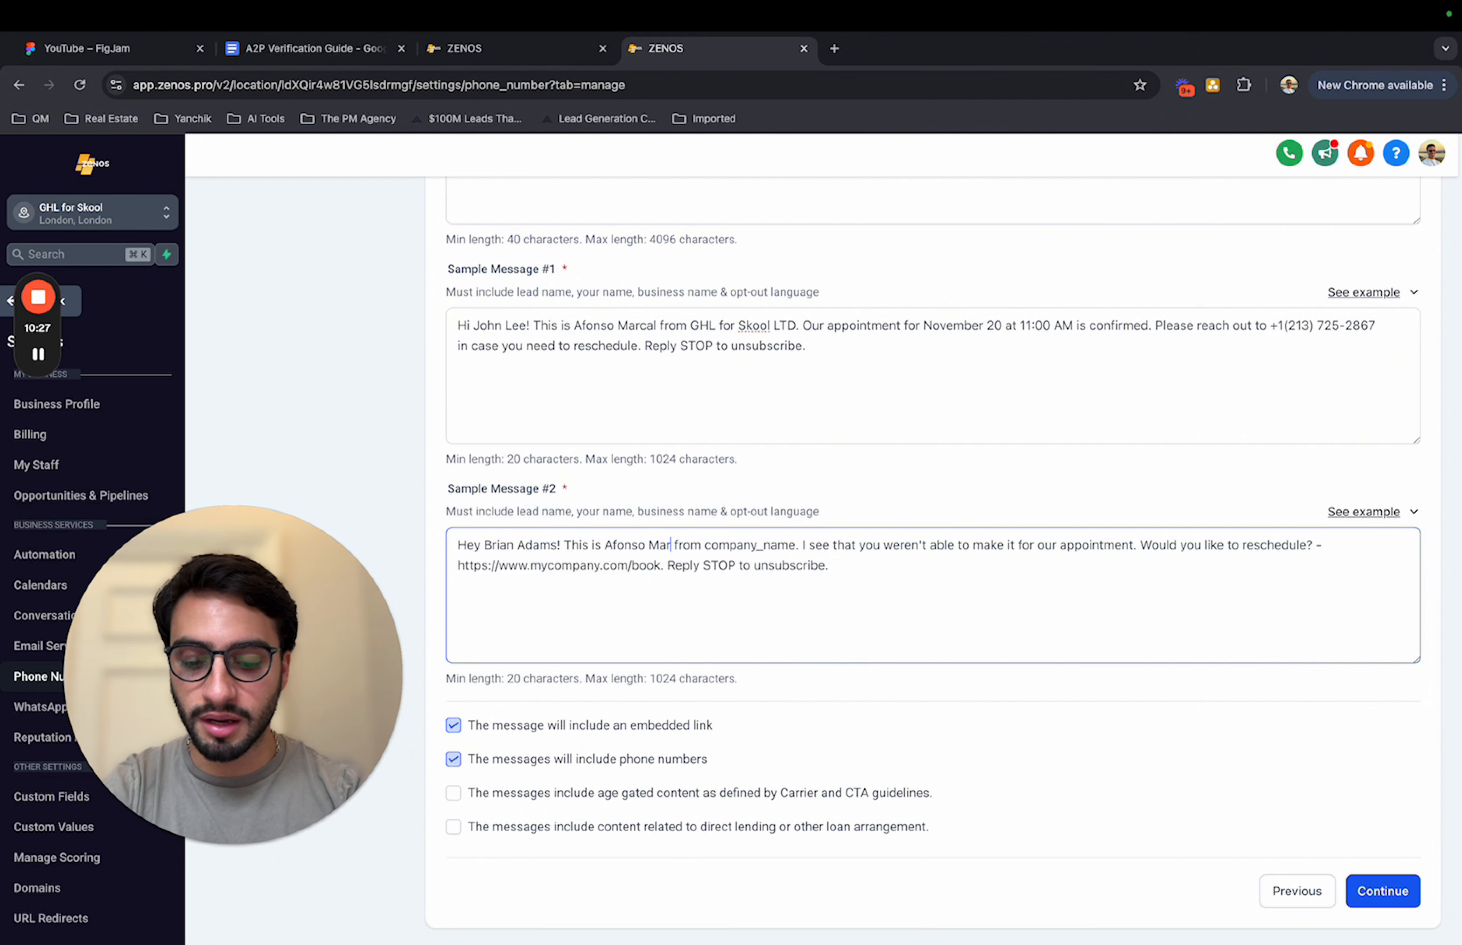
Step: Replace the company_name placeholder in Sample Message #2 with "GHL for Skool LTD" and review the rescheduling question and booking link
{"action": "double_click", "coordinate": [724, 545]}
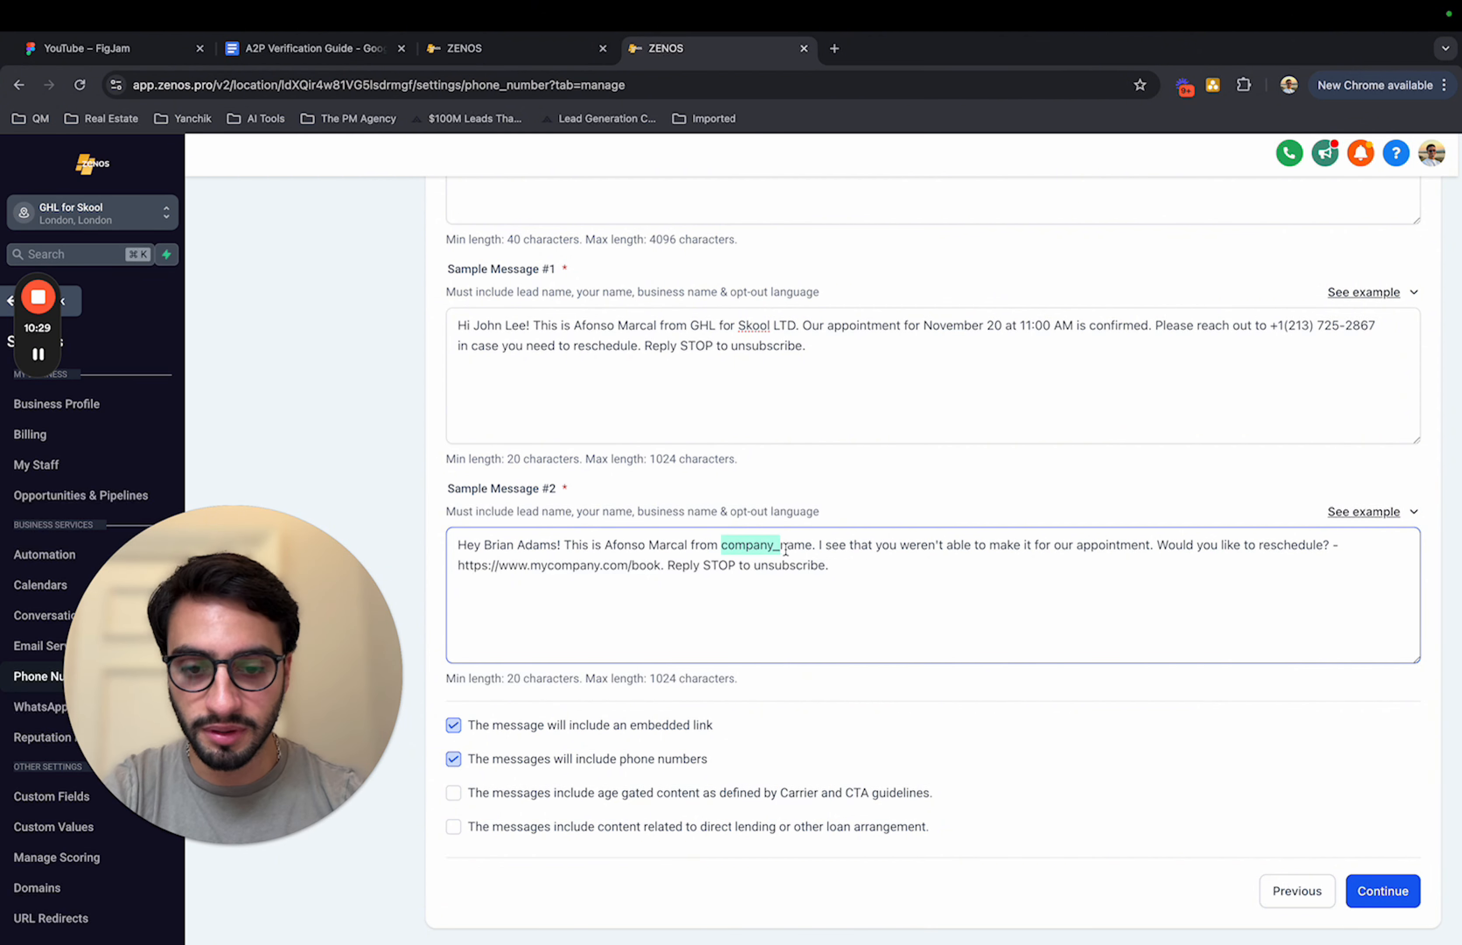
{"action": "type", "text": "GHL for Skool LTD"}
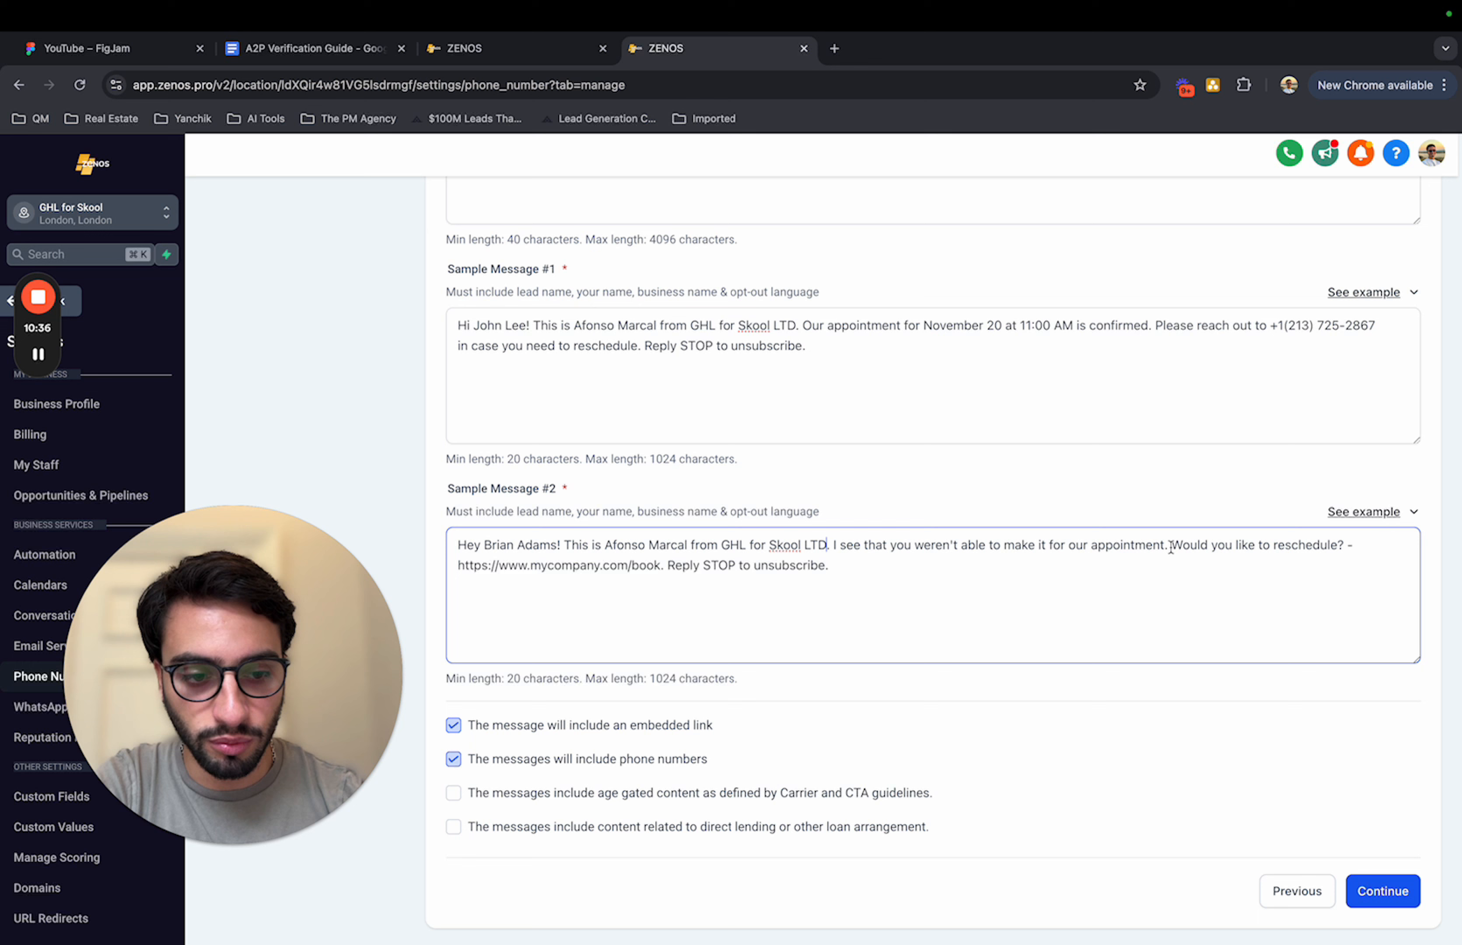
{"action": "left_click_drag", "start_coordinate": [1171, 547], "coordinate": [1337, 547]}
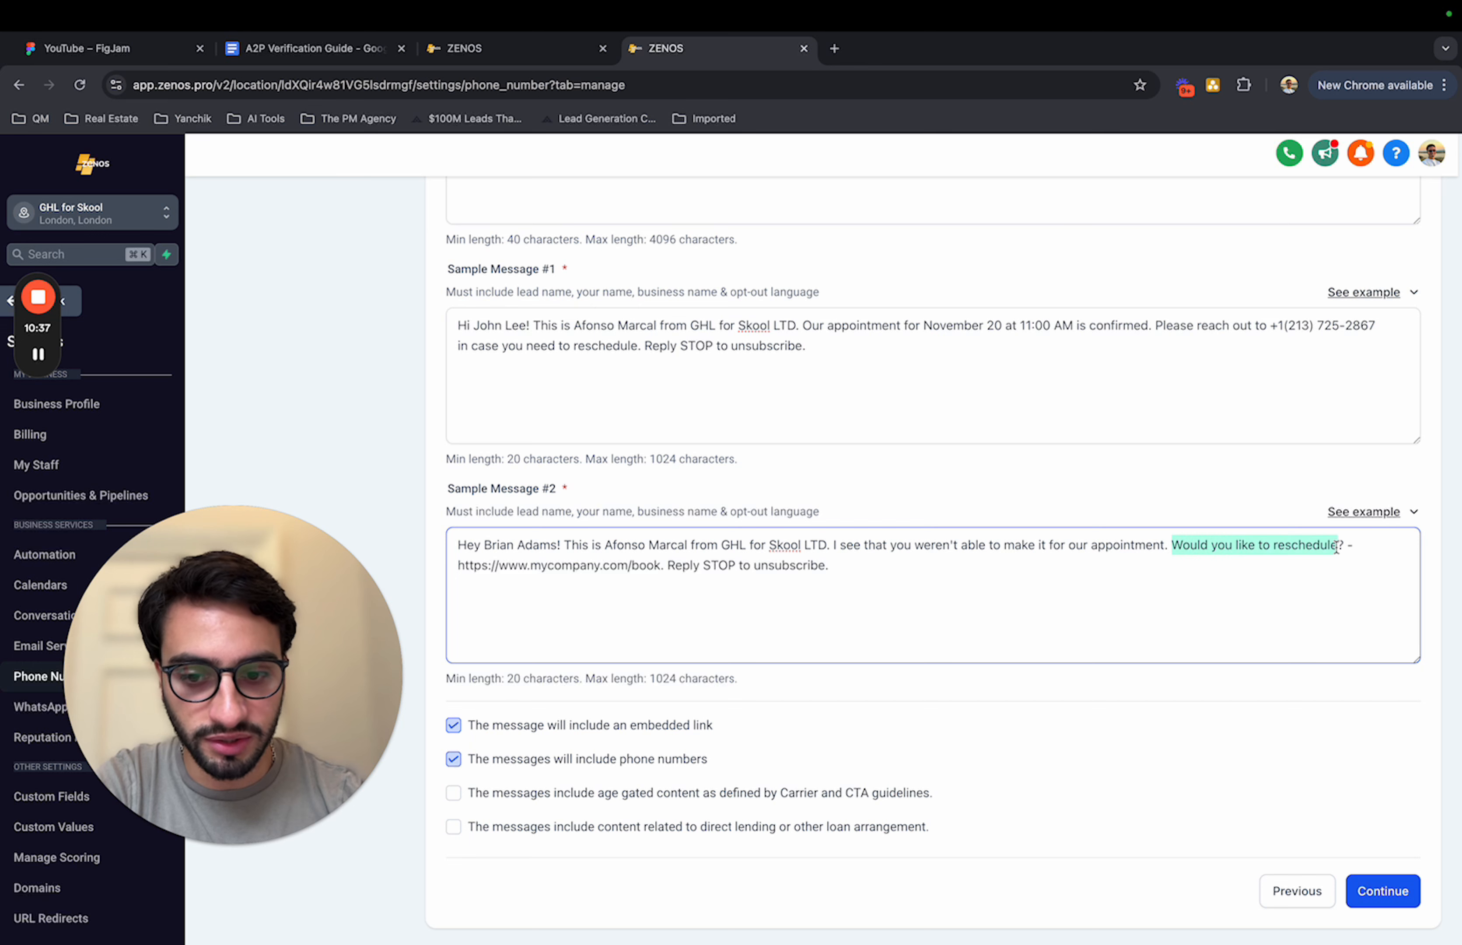
{"action": "left_click_drag", "start_coordinate": [663, 565], "coordinate": [454, 566]}
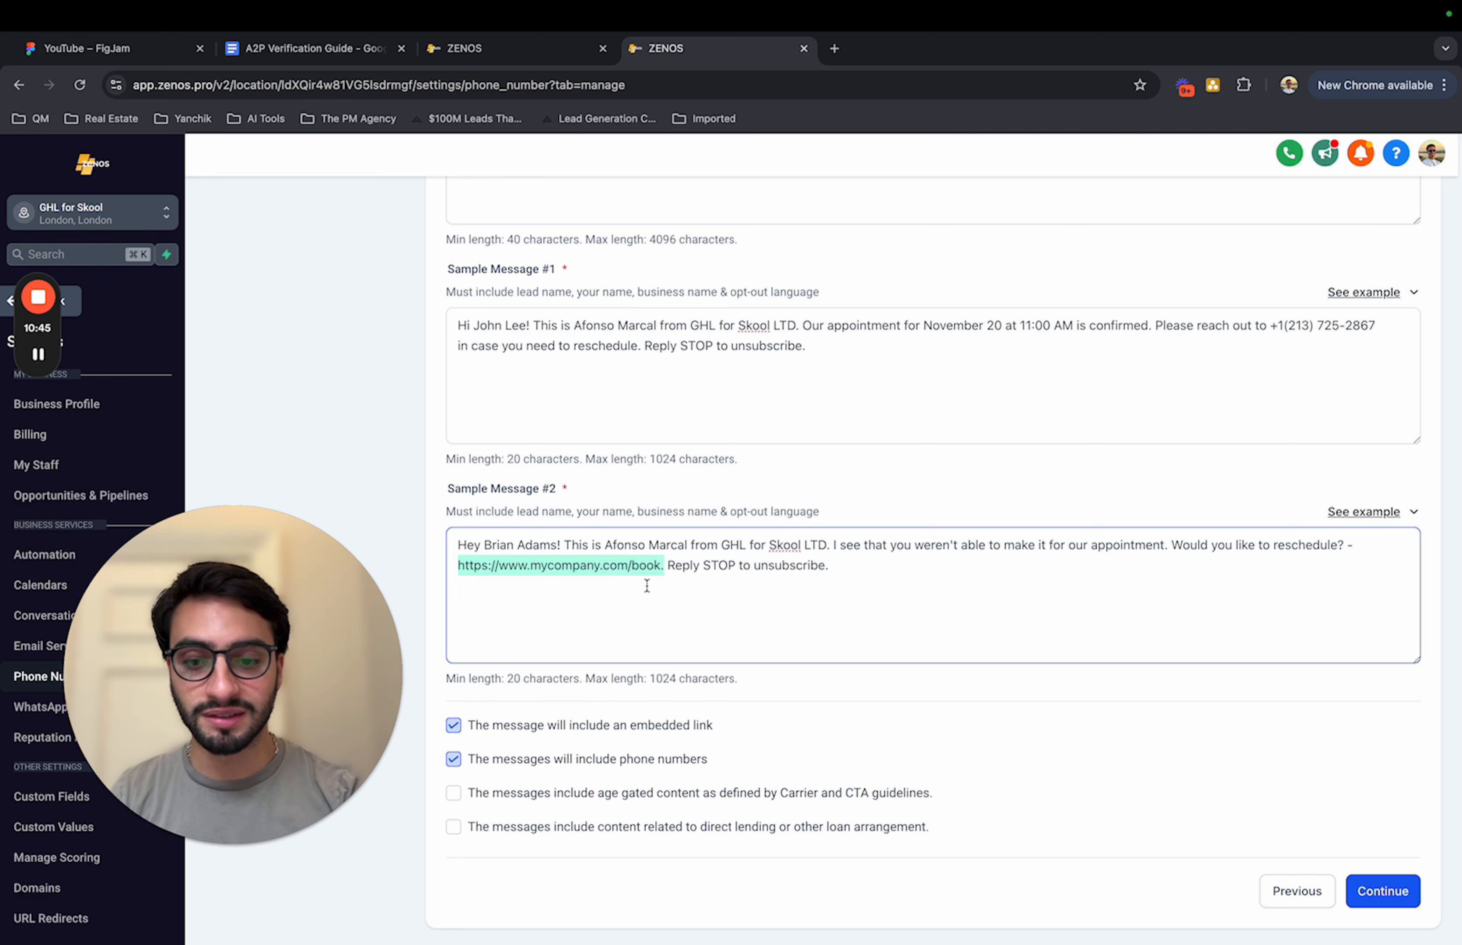
{"action": "left_click", "coordinate": [710, 596]}
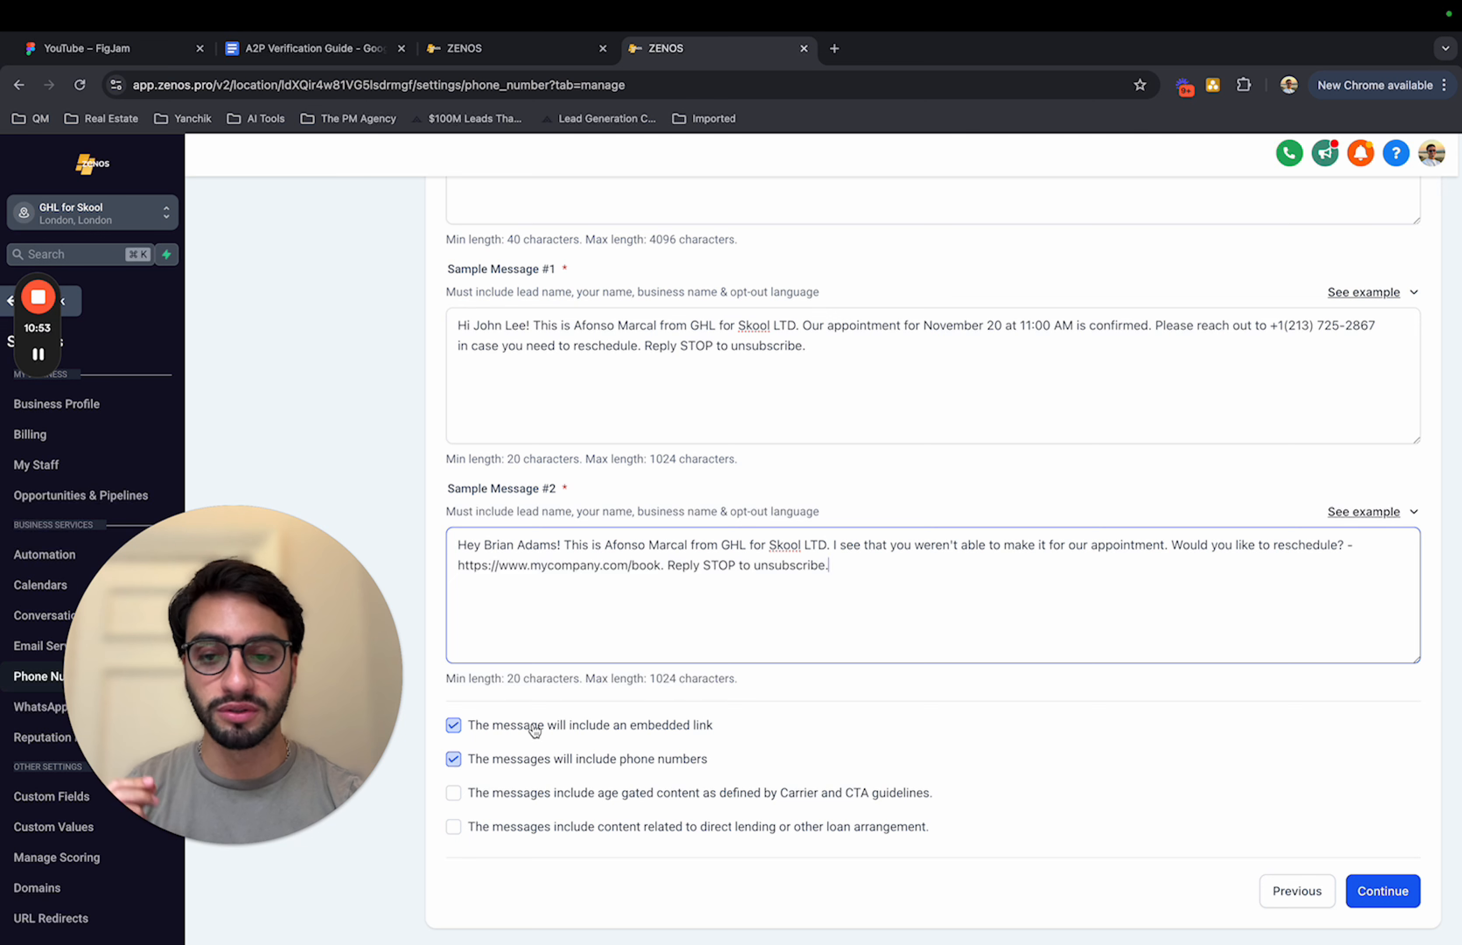
Step: Continue to User Consent and fill in the consent description with the template containing website, company name and phone number placeholders
{"action": "left_click", "coordinate": [1386, 889]}
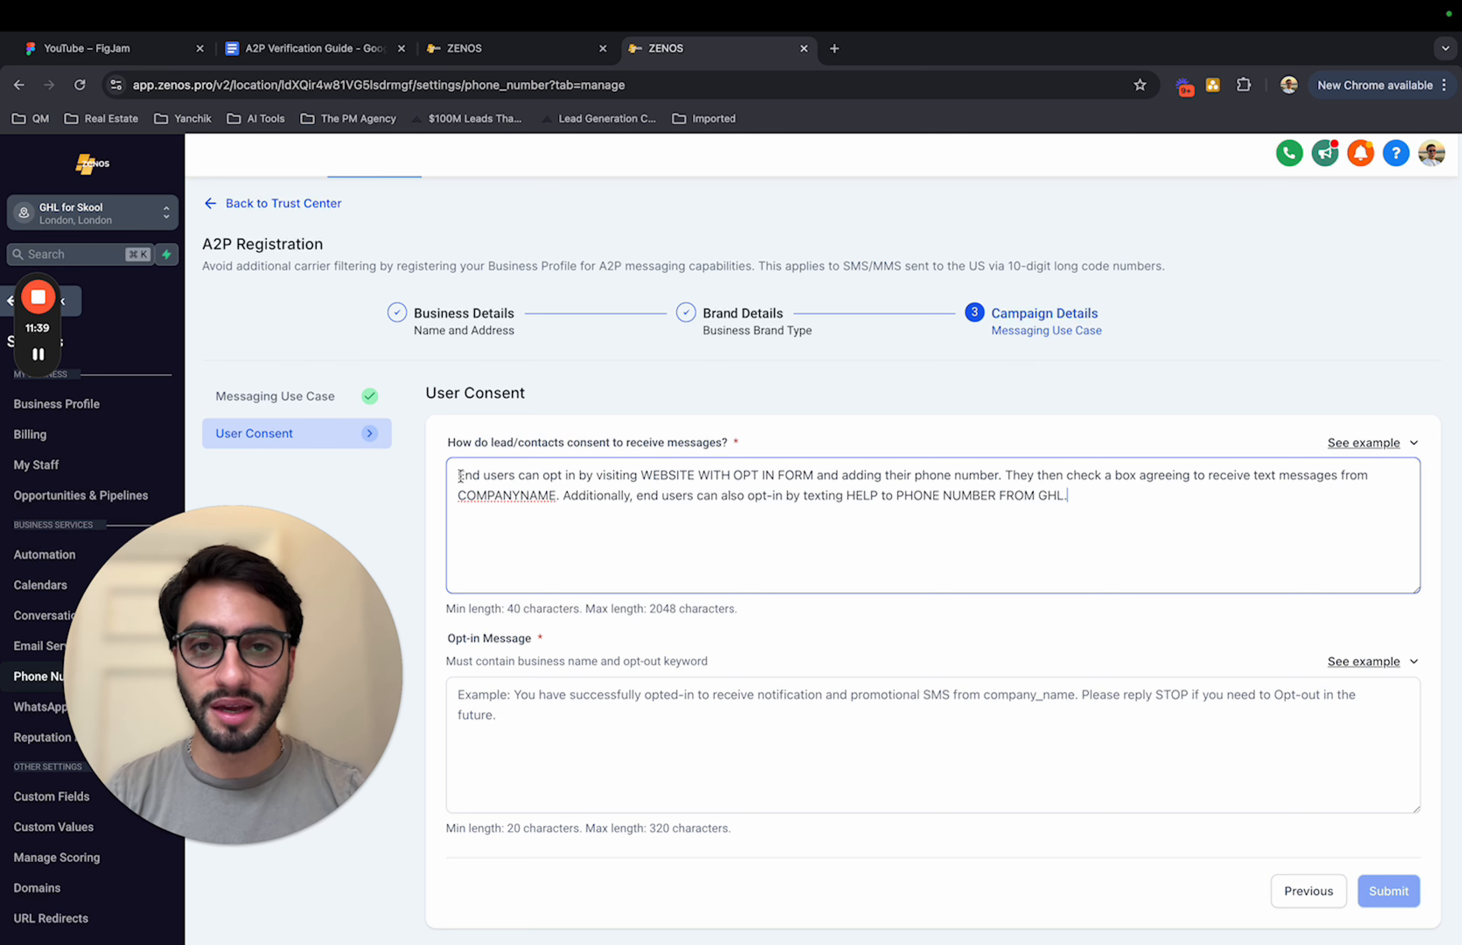
{"action": "left_click_drag", "start_coordinate": [460, 476], "coordinate": [1129, 512]}
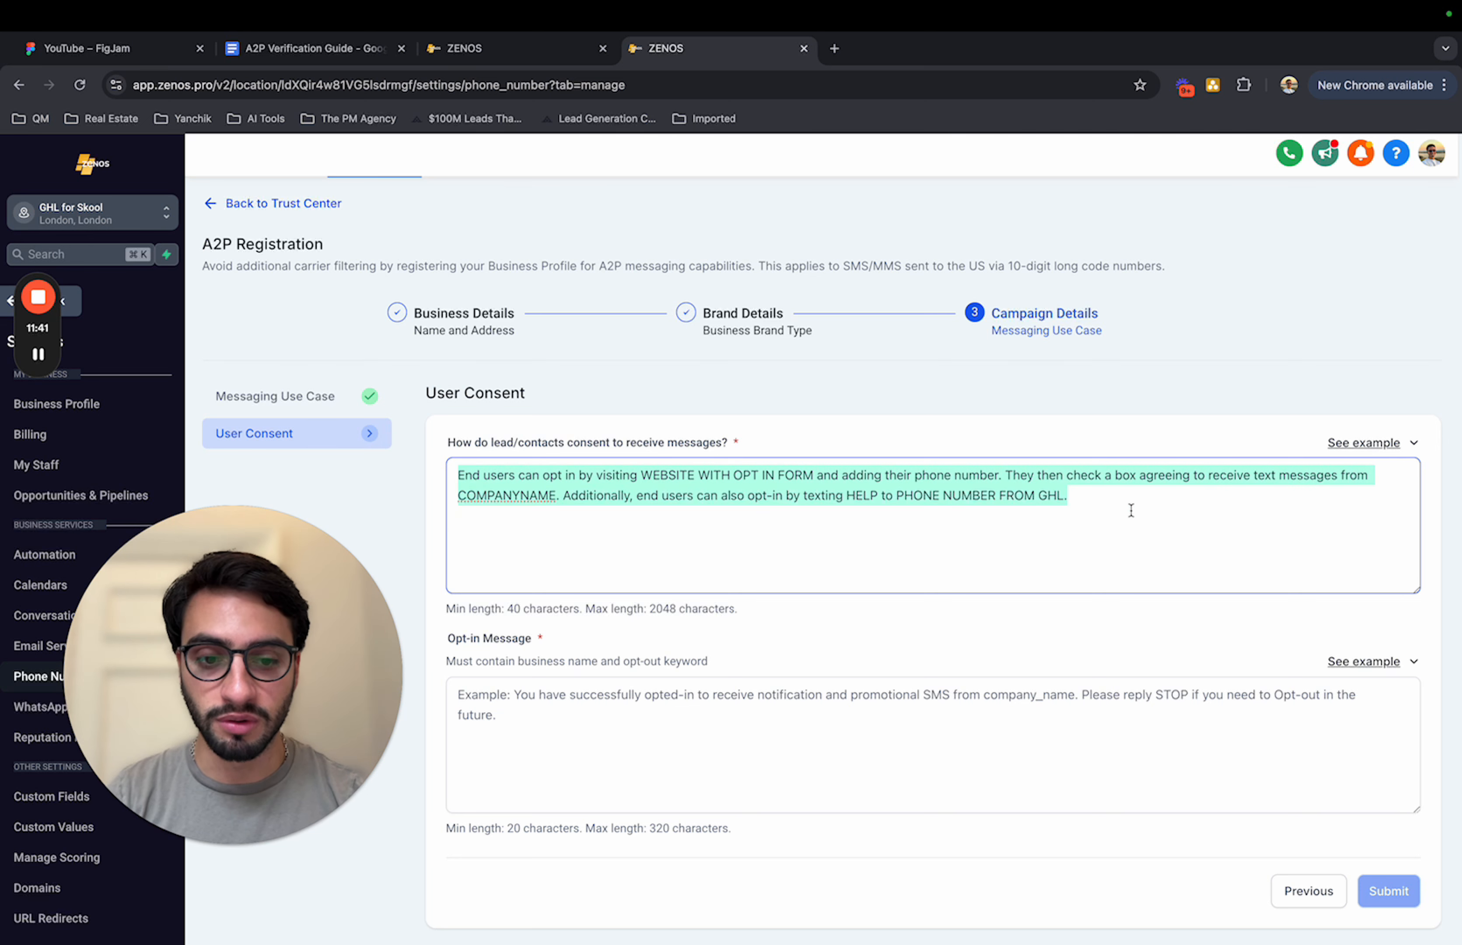
{"action": "left_click", "coordinate": [1131, 511]}
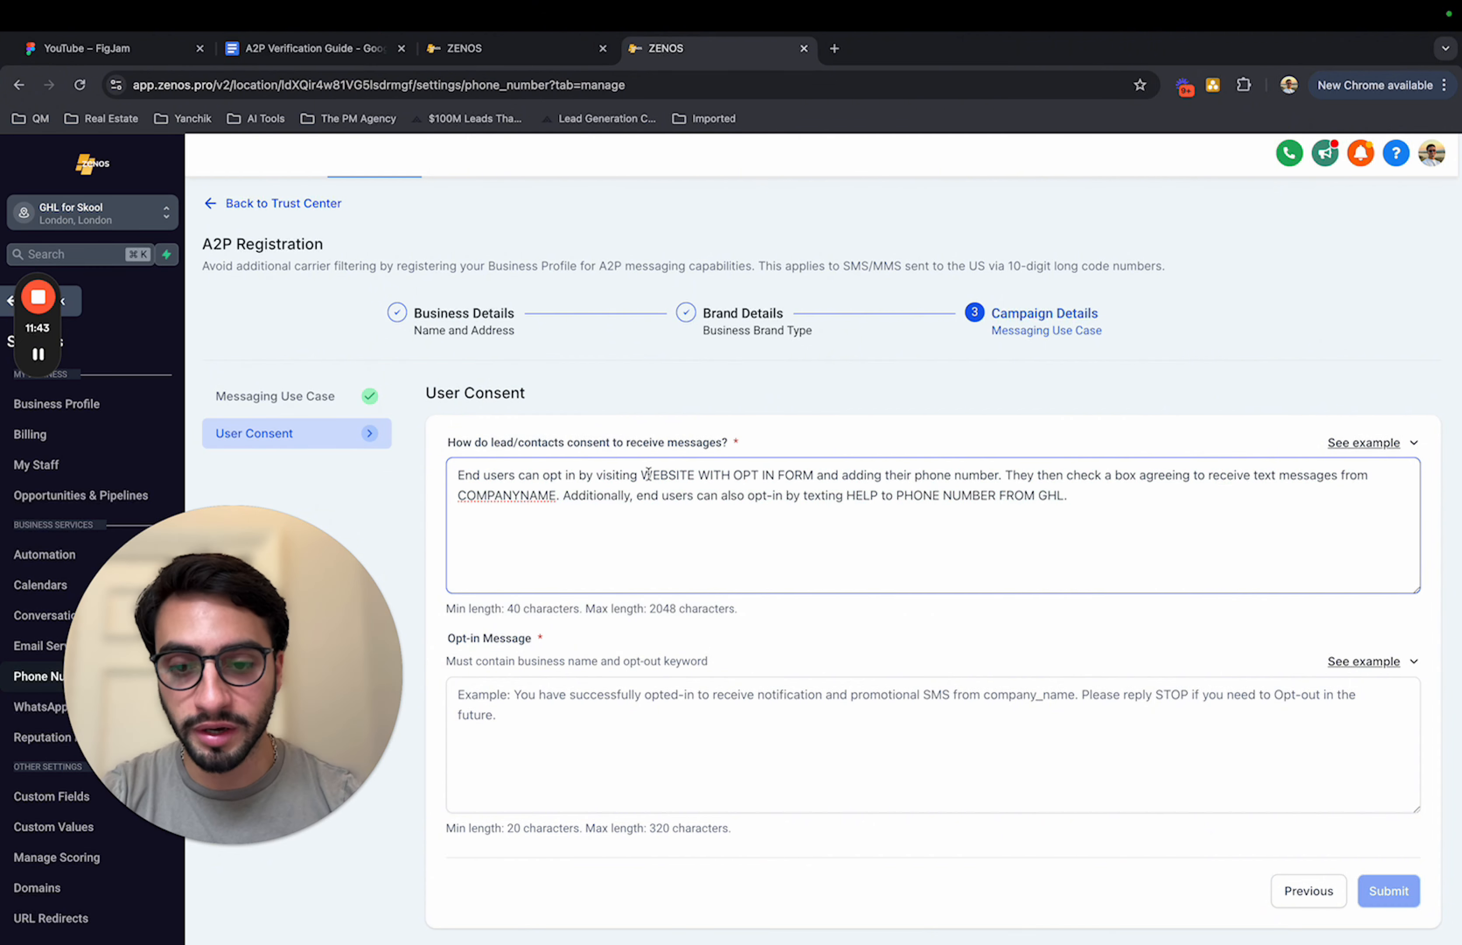
{"action": "left_click_drag", "start_coordinate": [641, 476], "coordinate": [814, 472]}
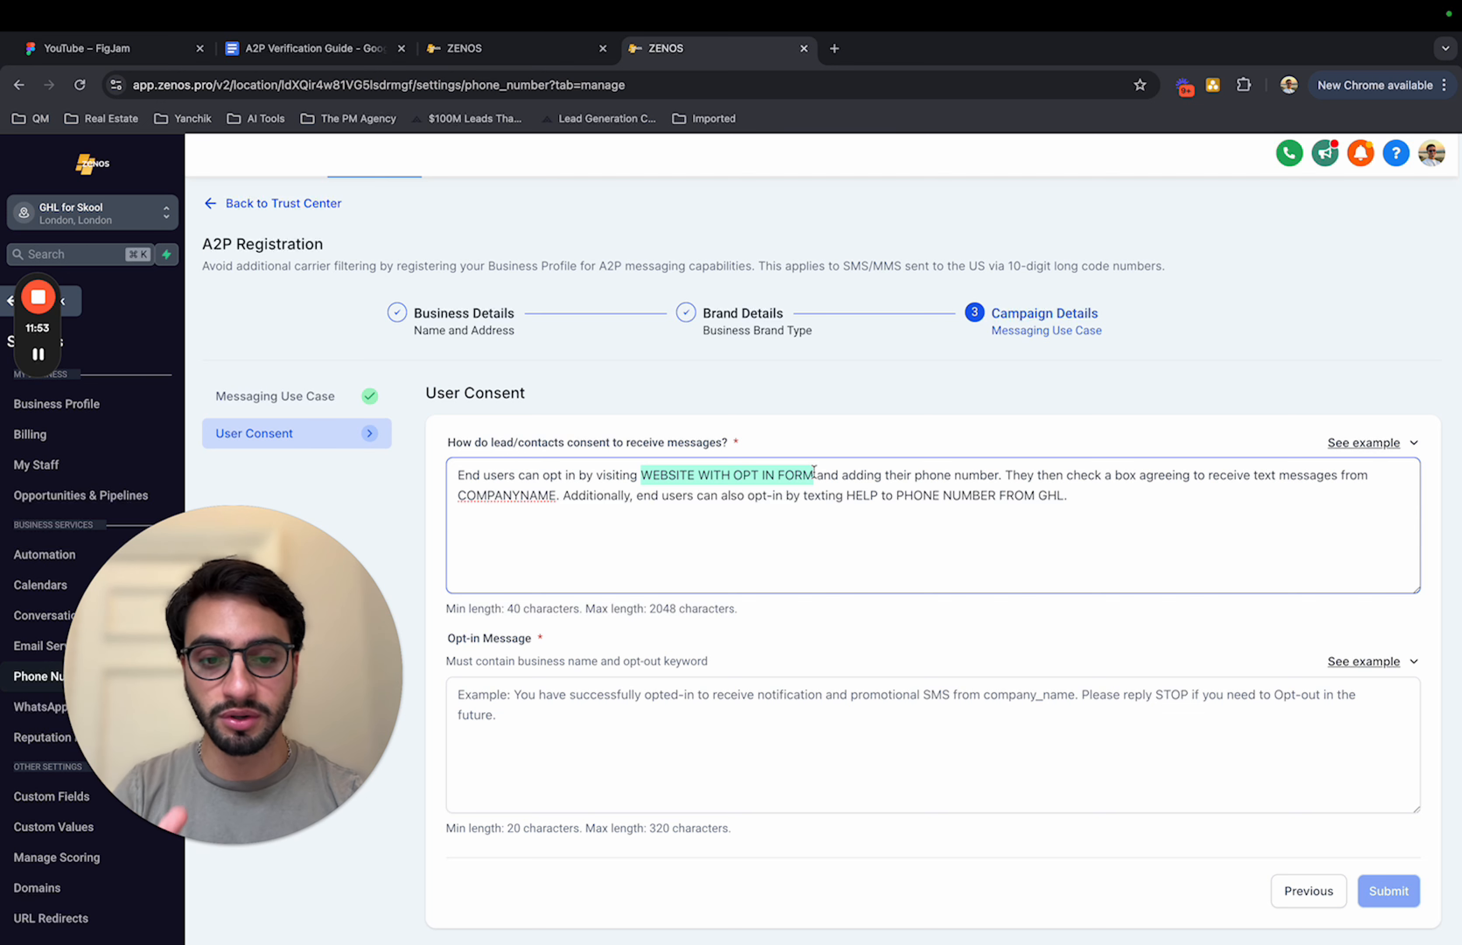
{"action": "left_click_drag", "start_coordinate": [457, 497], "coordinate": [546, 497]}
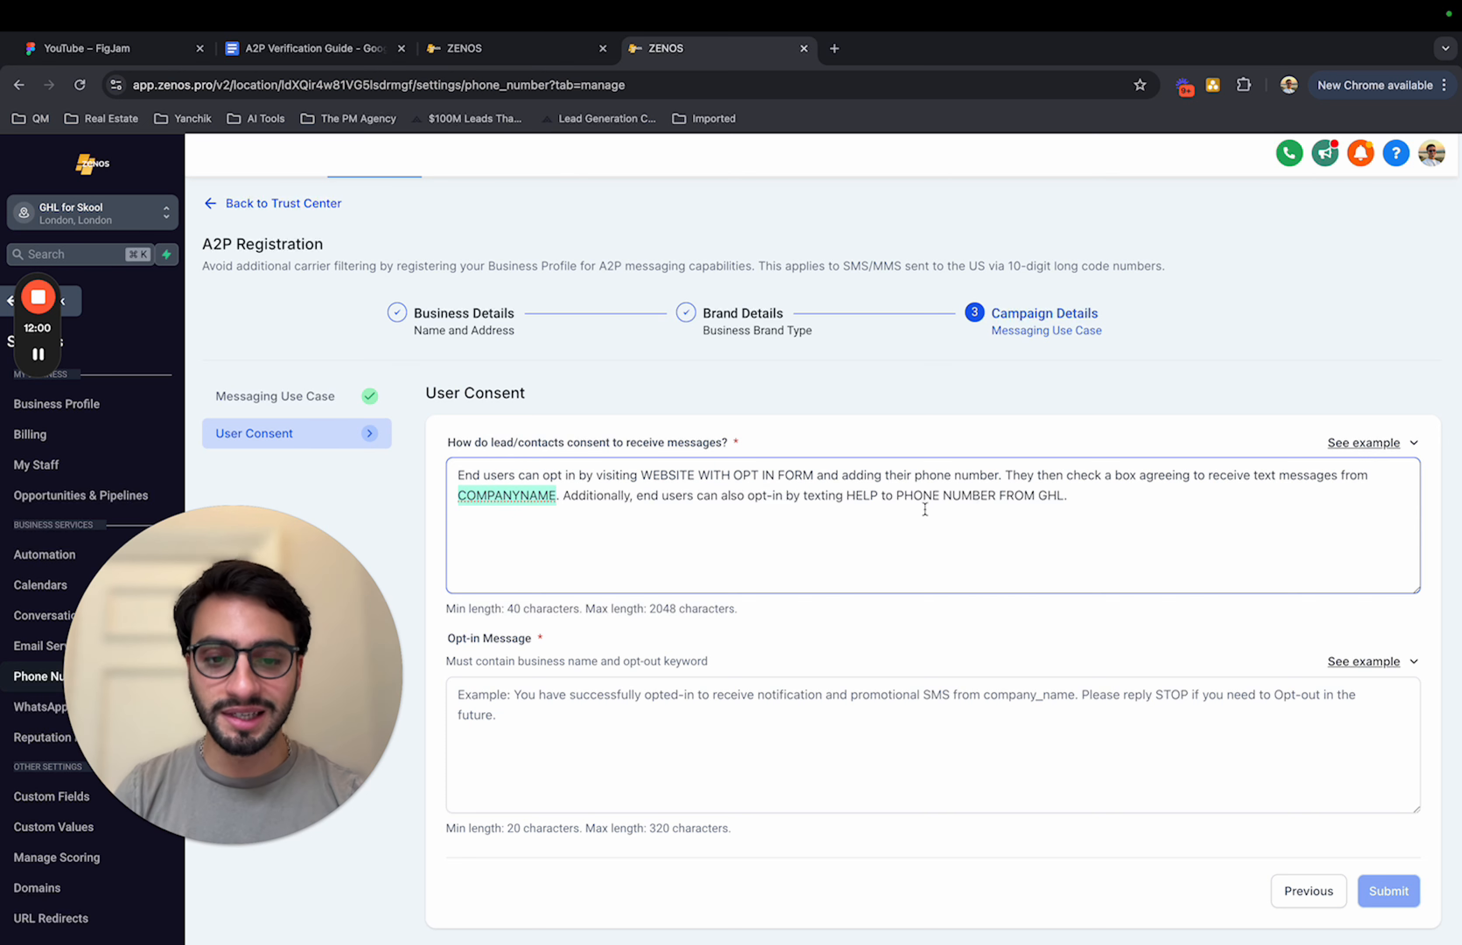
{"action": "left_click_drag", "start_coordinate": [896, 496], "coordinate": [1075, 499]}
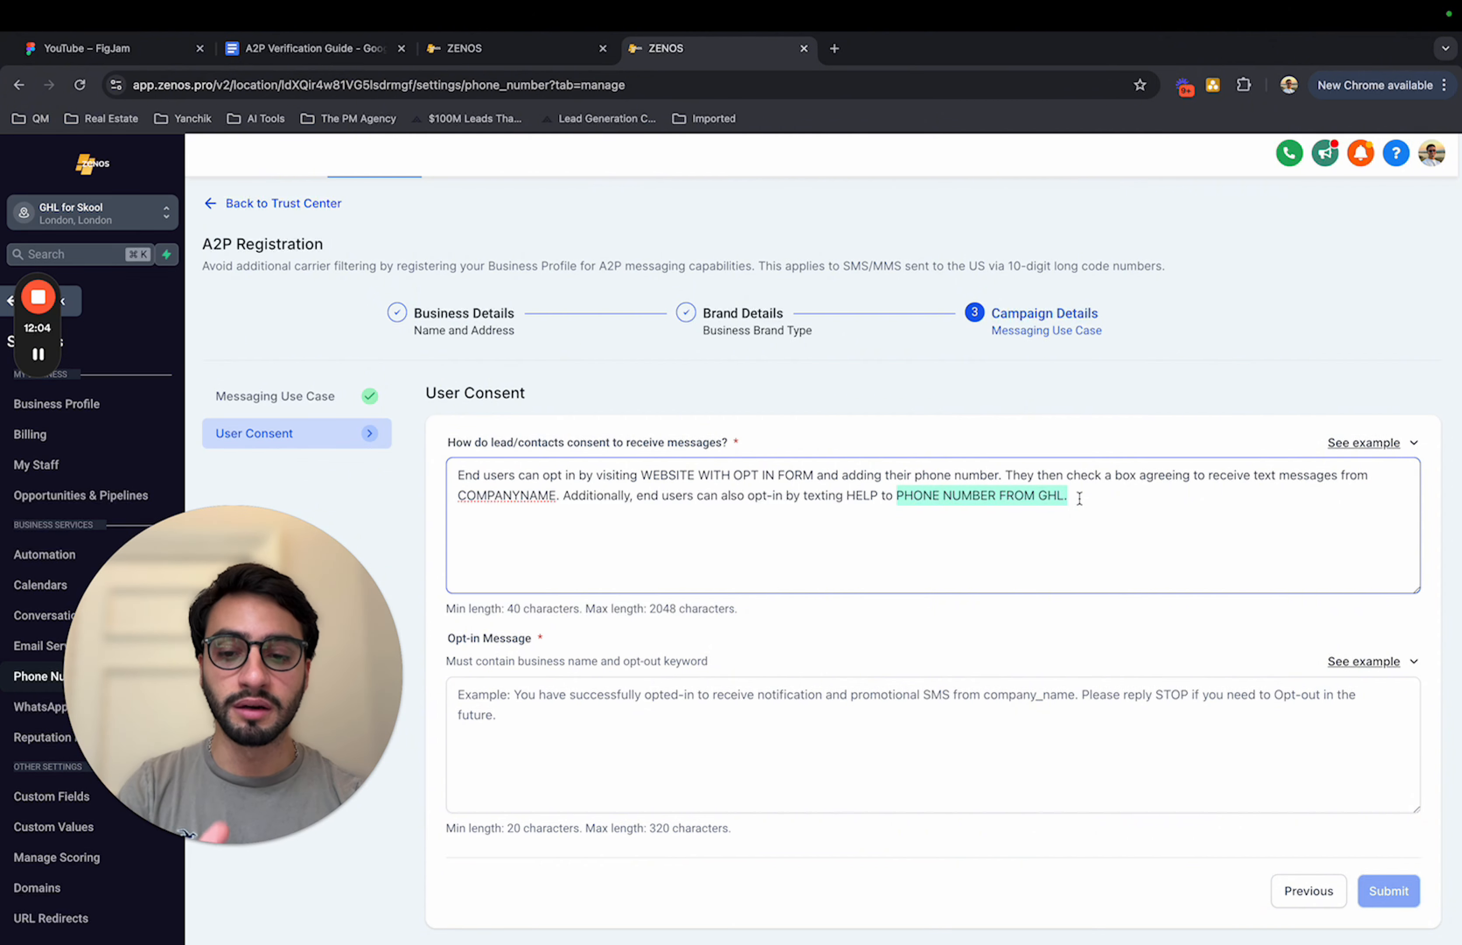
Step: Enter the Opt-in Message "You are now opted-in to COMPANYNAME. For help, reply HELP. To opt-out, reply STOP."
{"action": "left_click", "coordinate": [586, 719]}
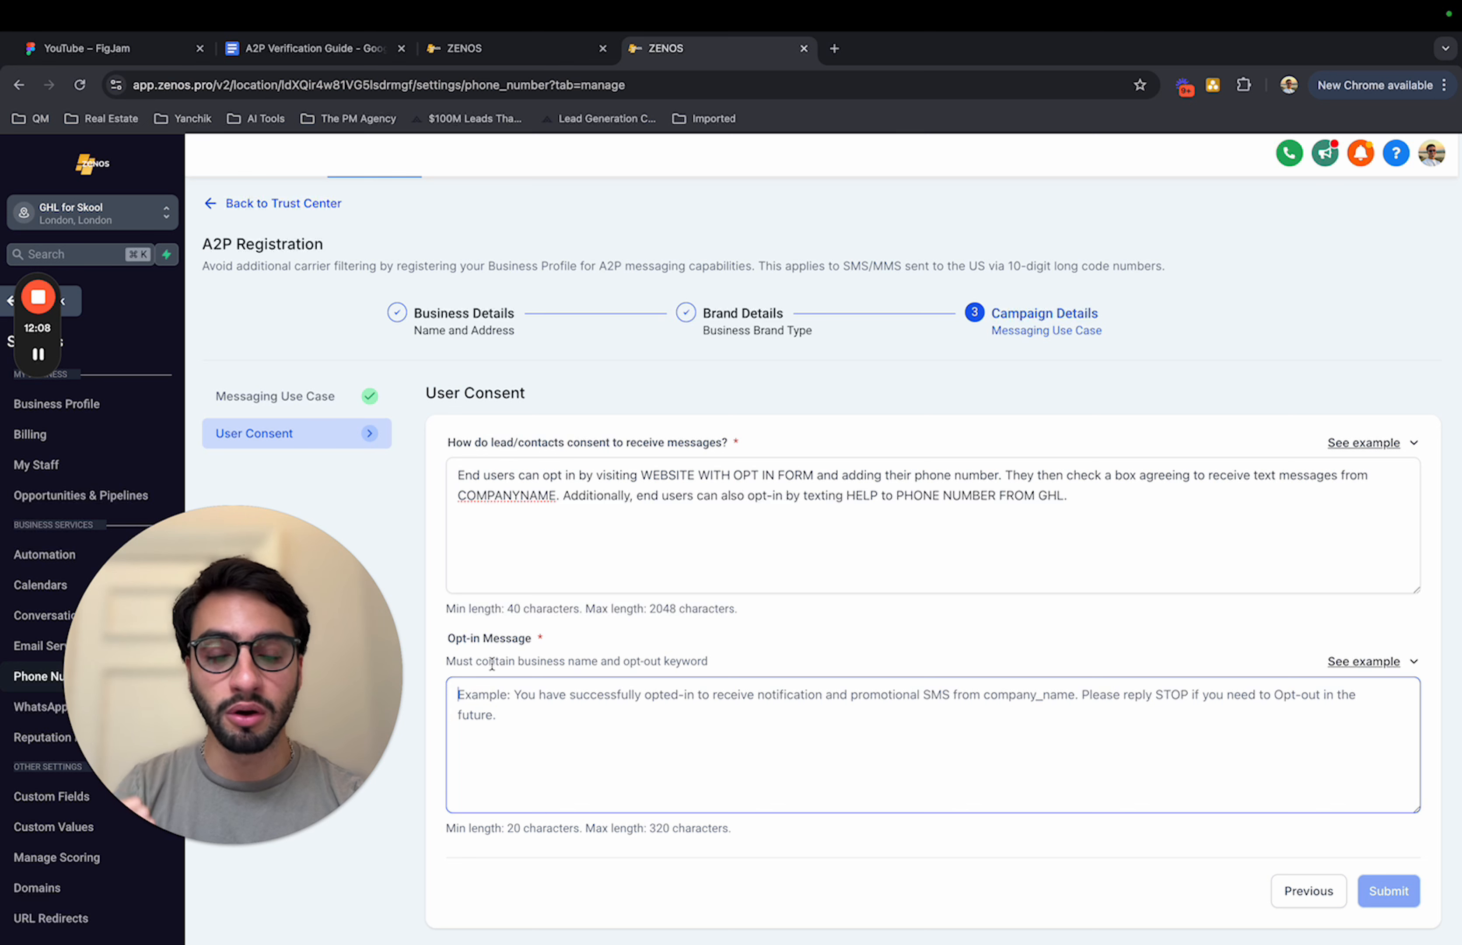
{"action": "type", "text": "You are now opted-in to COMPANYNAME. For help, reply HELP. To opt-out, reply STOP."}
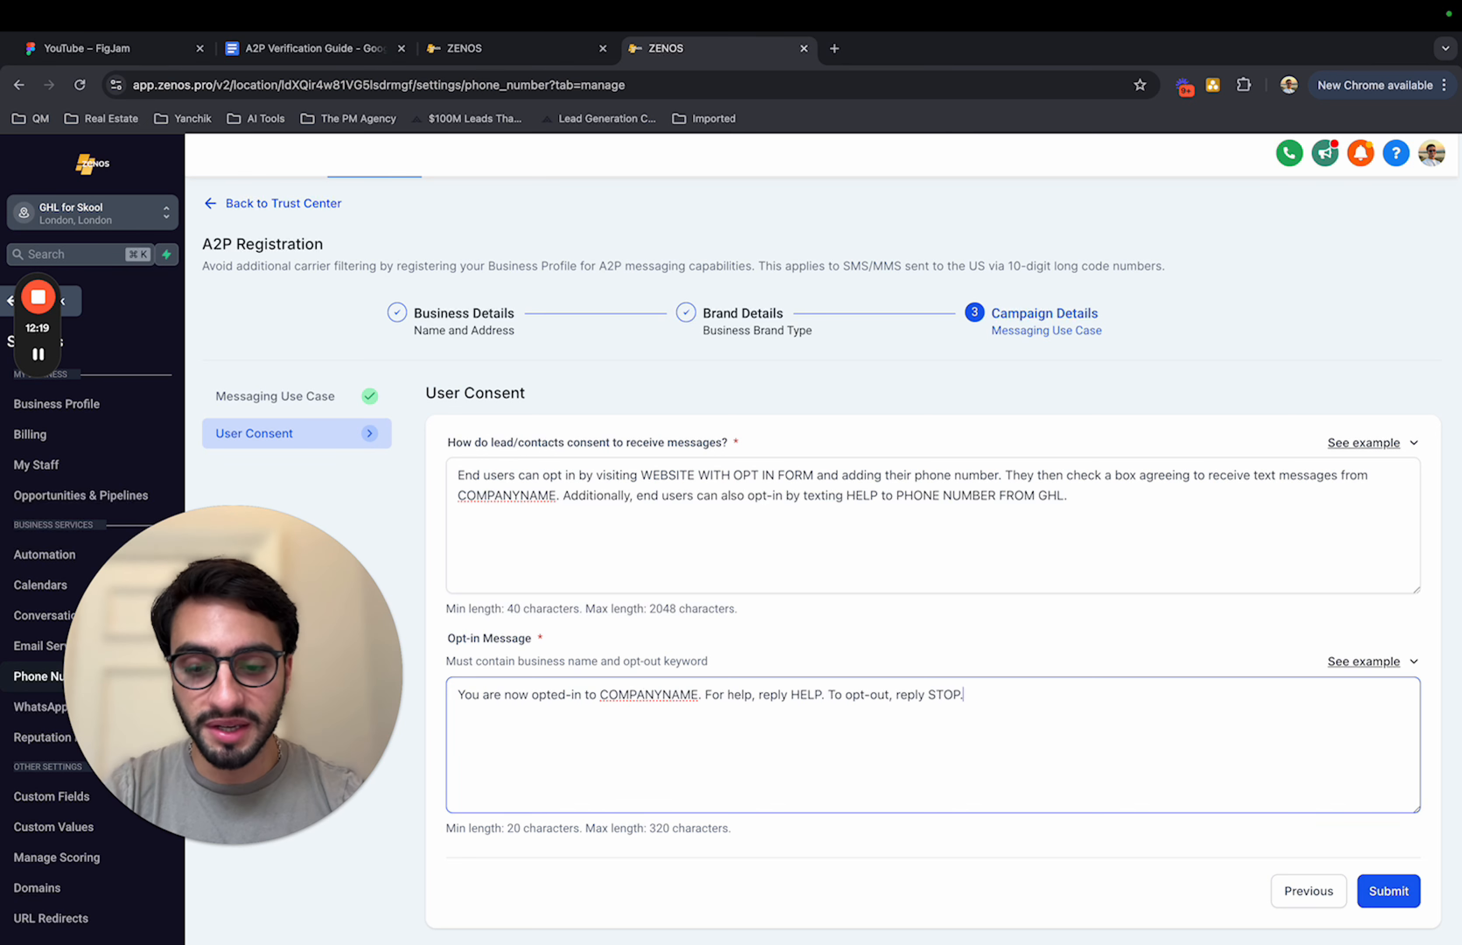
{"action": "left_click_drag", "start_coordinate": [604, 698], "coordinate": [698, 698]}
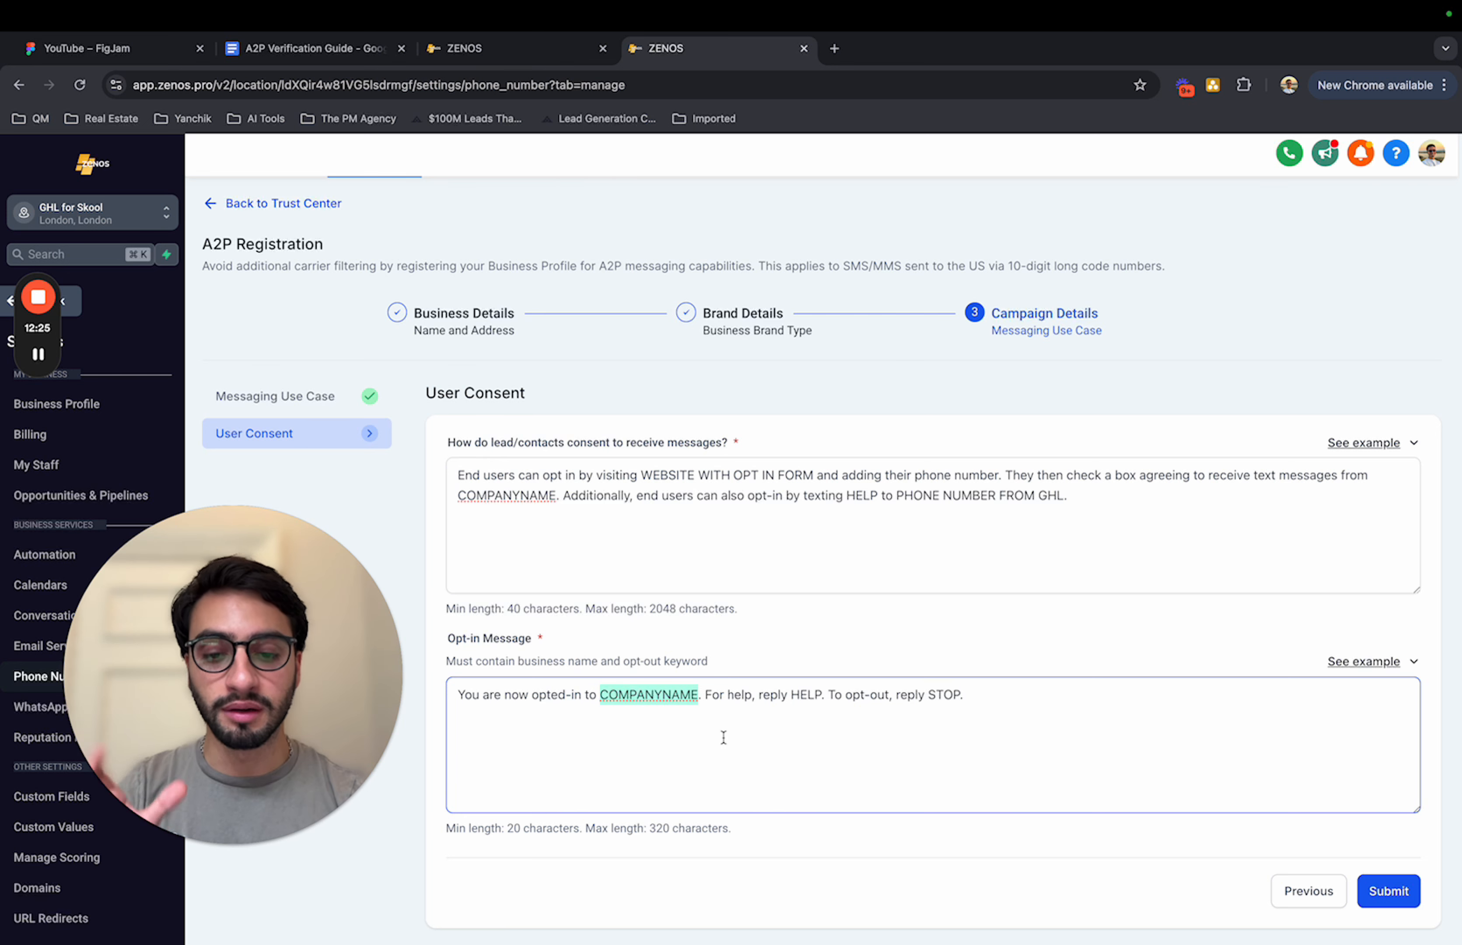
{"action": "left_click", "coordinate": [1006, 703]}
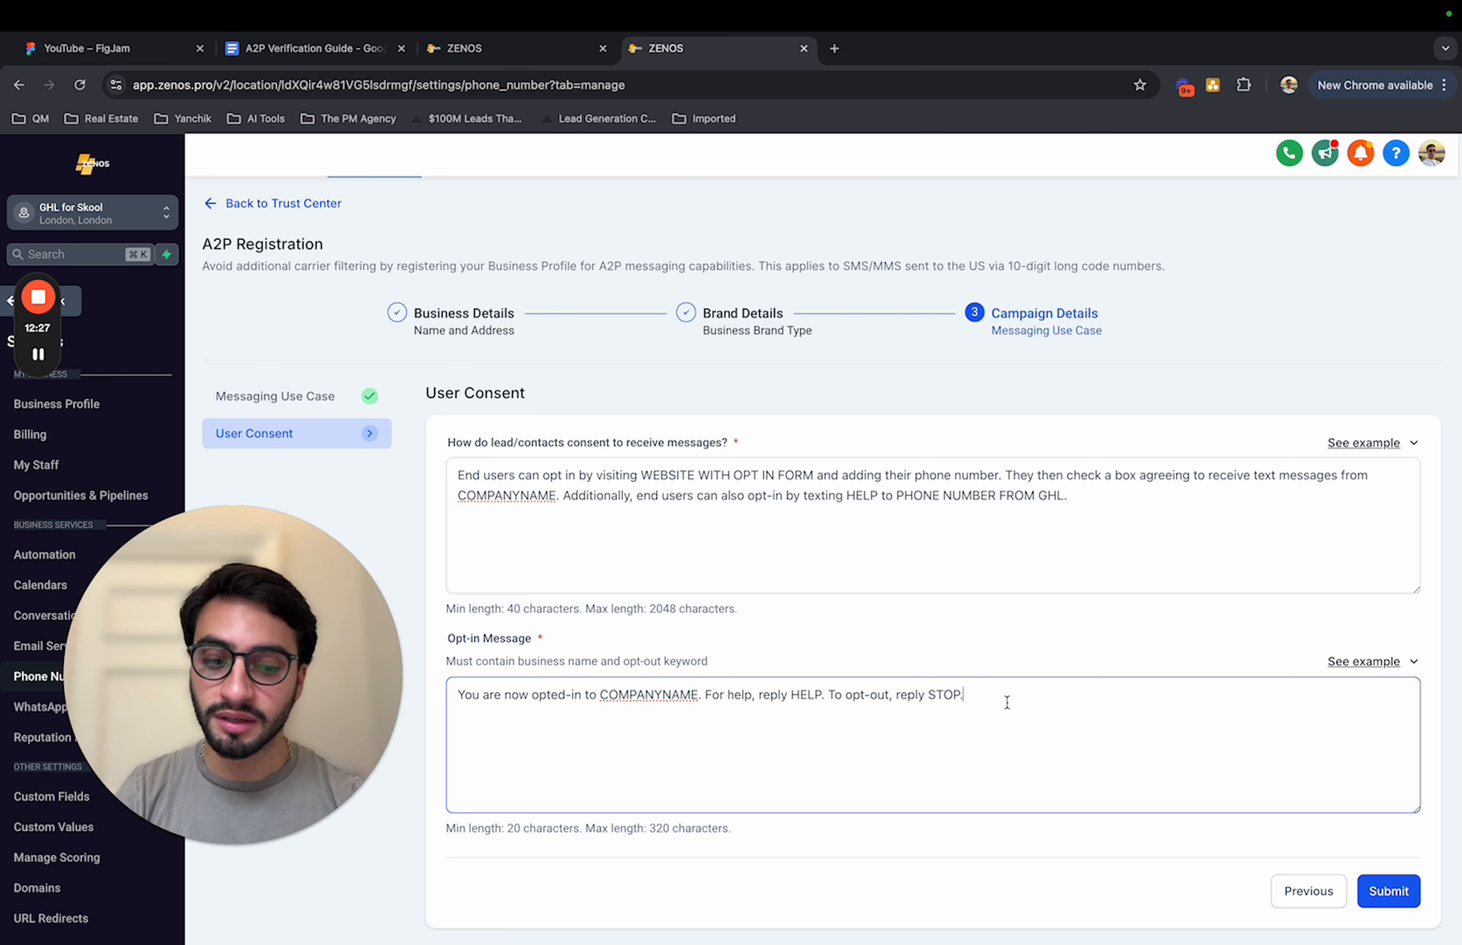